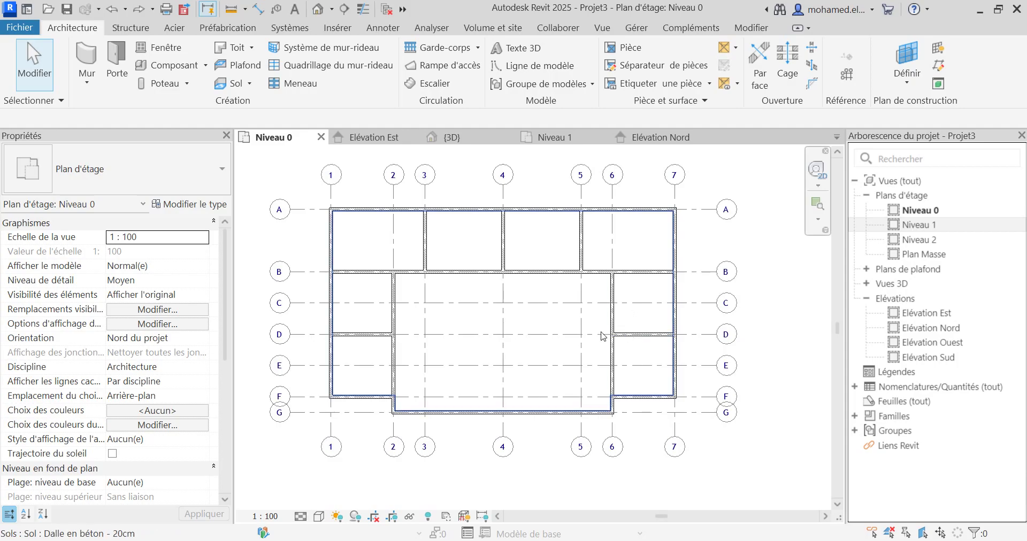
# - Examine the building's walls, floor slabs and central shaft opening in the 3D view
pyautogui.scroll(2, 588, 230)
pyautogui.scroll(-1, 508, 240)
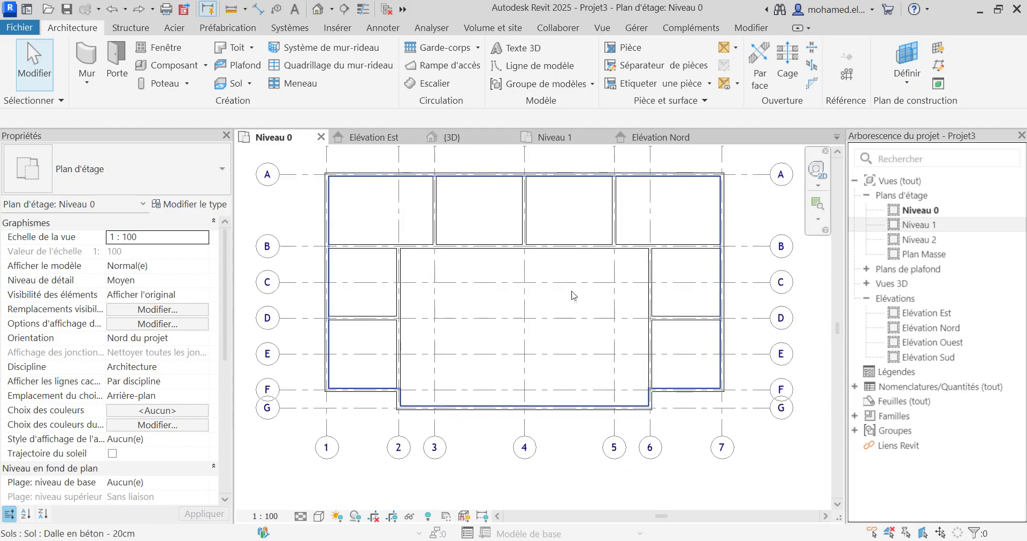
pyautogui.click(458, 138)
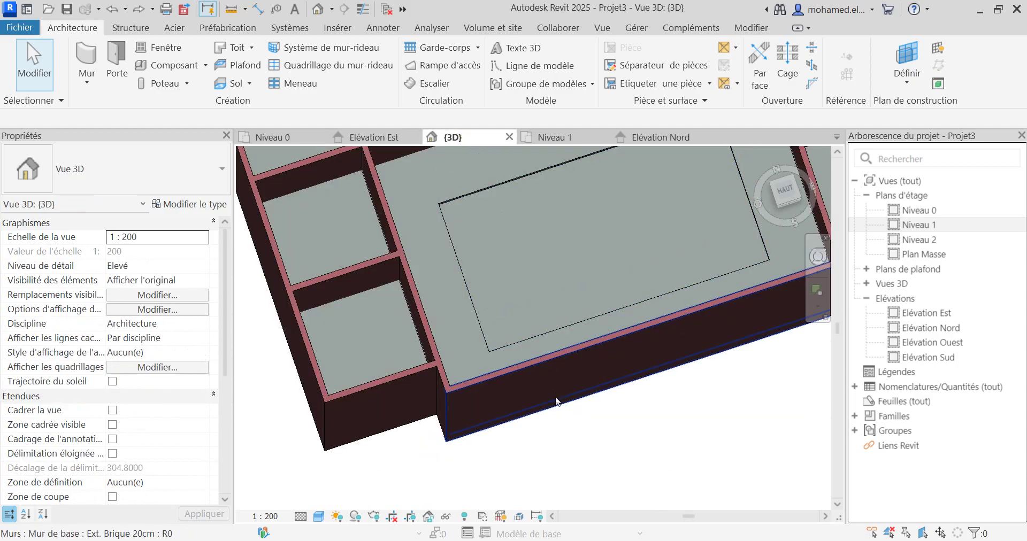
pyautogui.keyDown('shift'); pyautogui.moveTo(556, 446); pyautogui.dragTo(493, 282, button='middle'); pyautogui.keyUp('shift')
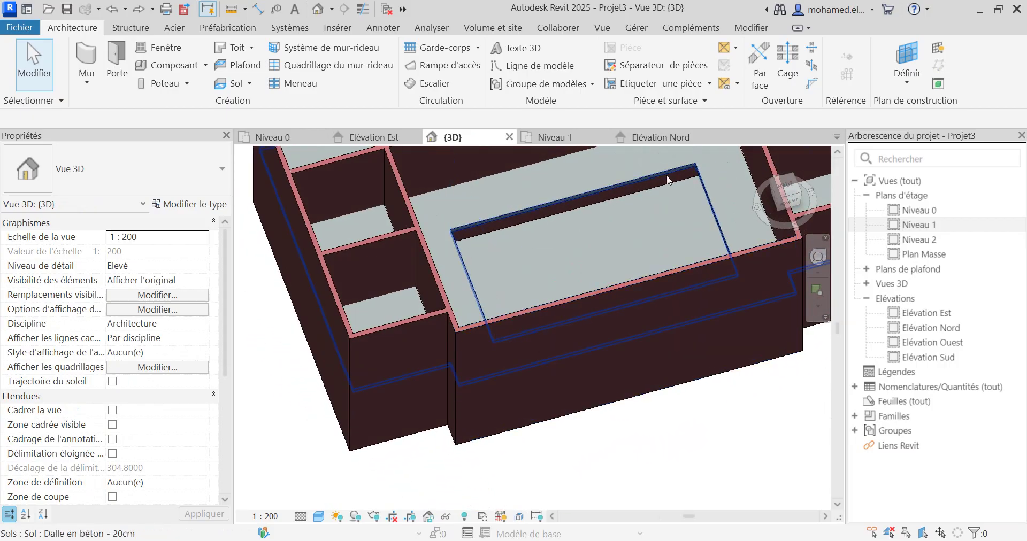
pyautogui.keyDown('shift'); pyautogui.moveTo(588, 450); pyautogui.dragTo(601, 354, button='middle'); pyautogui.keyUp('shift')
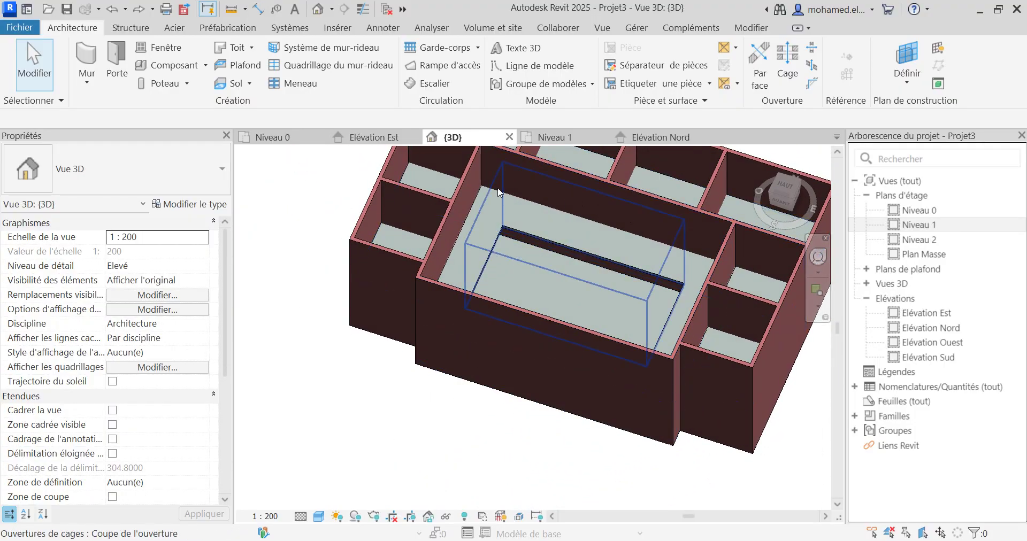
pyautogui.keyDown('shift'); pyautogui.moveTo(436, 384); pyautogui.dragTo(641, 289, button='middle'); pyautogui.keyUp('shift')
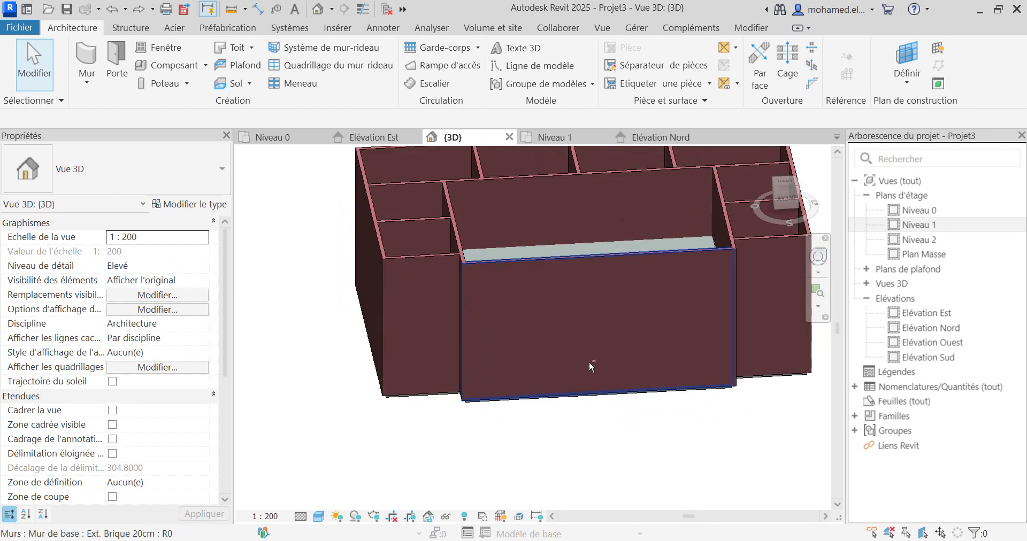
pyautogui.keyDown('shift'); pyautogui.moveTo(617, 294); pyautogui.dragTo(610, 361, button='middle'); pyautogui.keyUp('shift')
pyautogui.scroll(5, 611, 361)
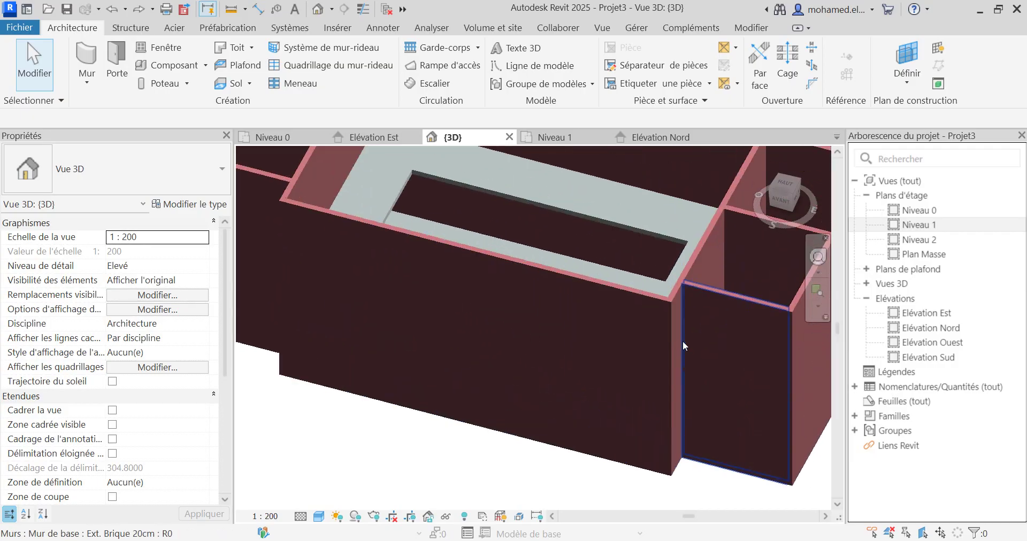
pyautogui.keyDown('shift'); pyautogui.moveTo(683, 342); pyautogui.dragTo(558, 364, button='middle'); pyautogui.keyUp('shift')
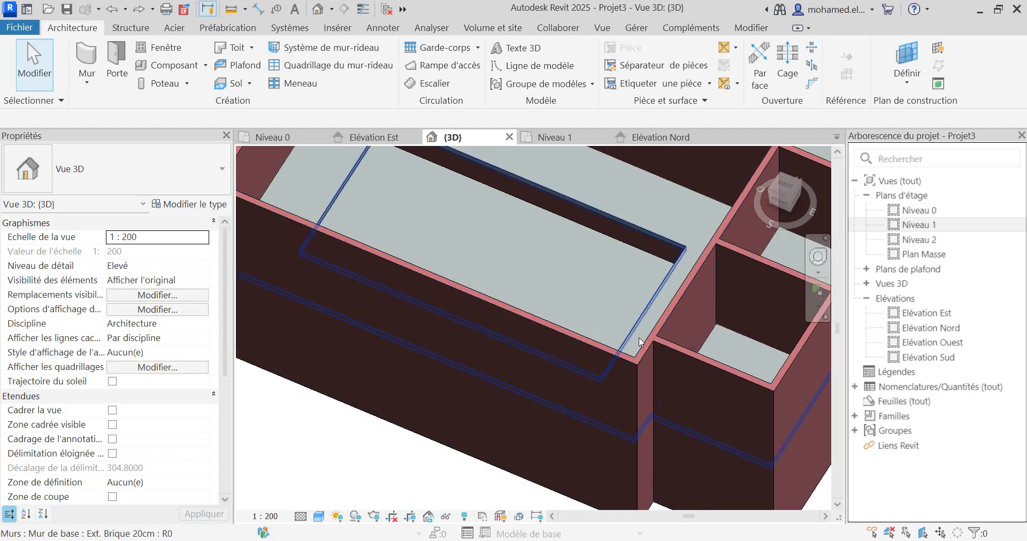
pyautogui.keyDown('shift'); pyautogui.moveTo(622, 356); pyautogui.dragTo(377, 229, button='middle'); pyautogui.keyUp('shift')
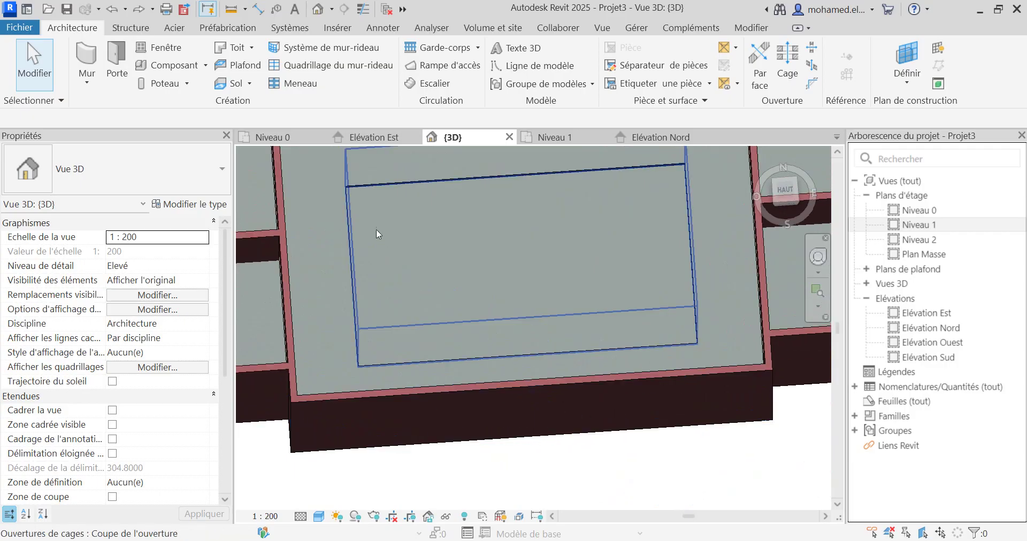
# - In the Niveau 0 plan, move the front wall between grids 2 and 6 to 2 m from the wall on grid F
pyautogui.click(287, 140)
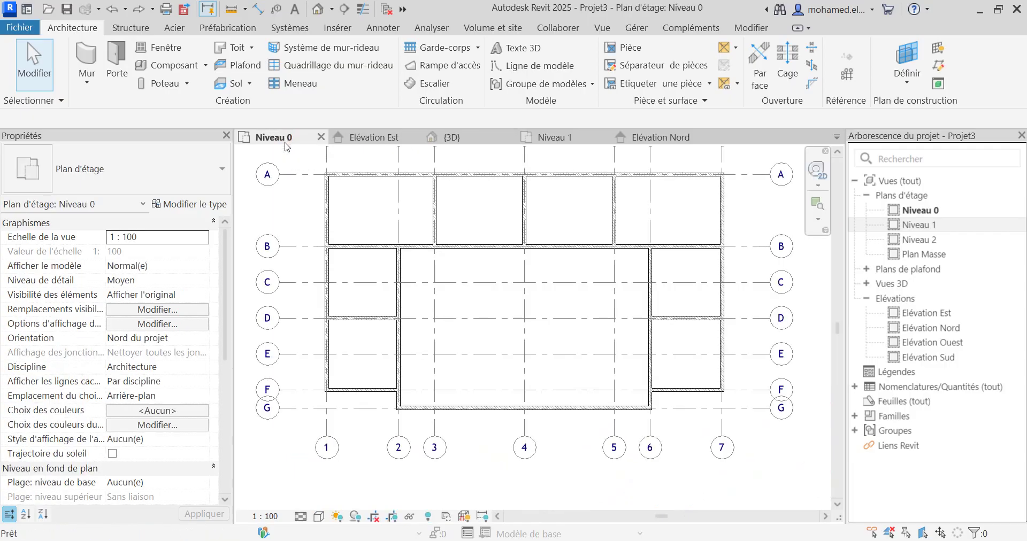
pyautogui.scroll(2, 657, 412)
pyautogui.scroll(-1, 657, 412)
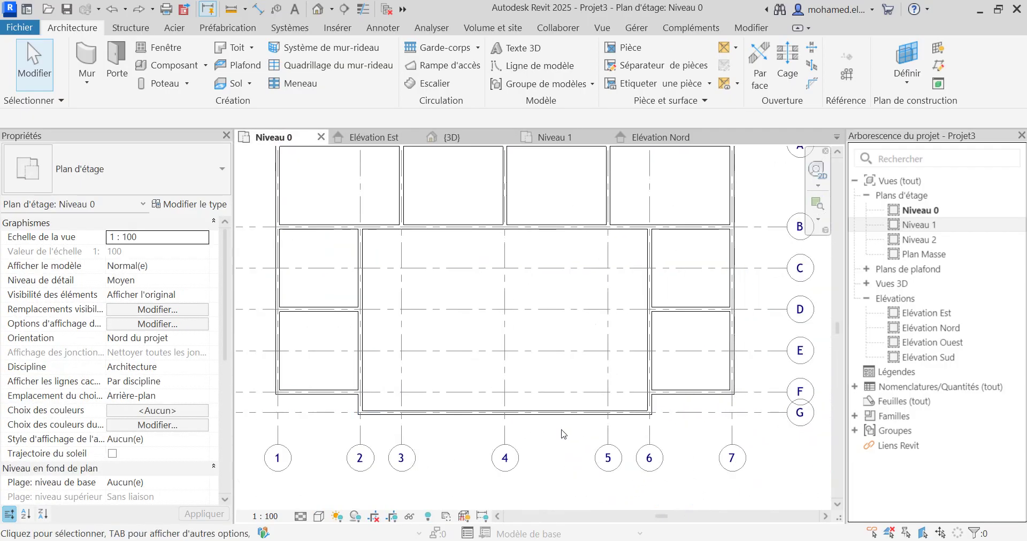
pyautogui.click(555, 420)
pyautogui.scroll(3, 551, 425)
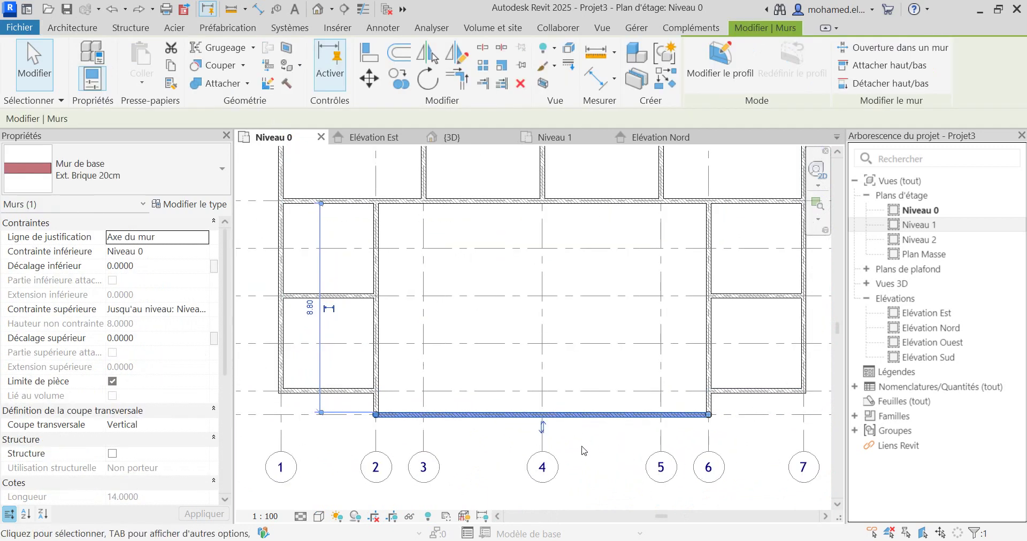
pyautogui.scroll(1, 551, 420)
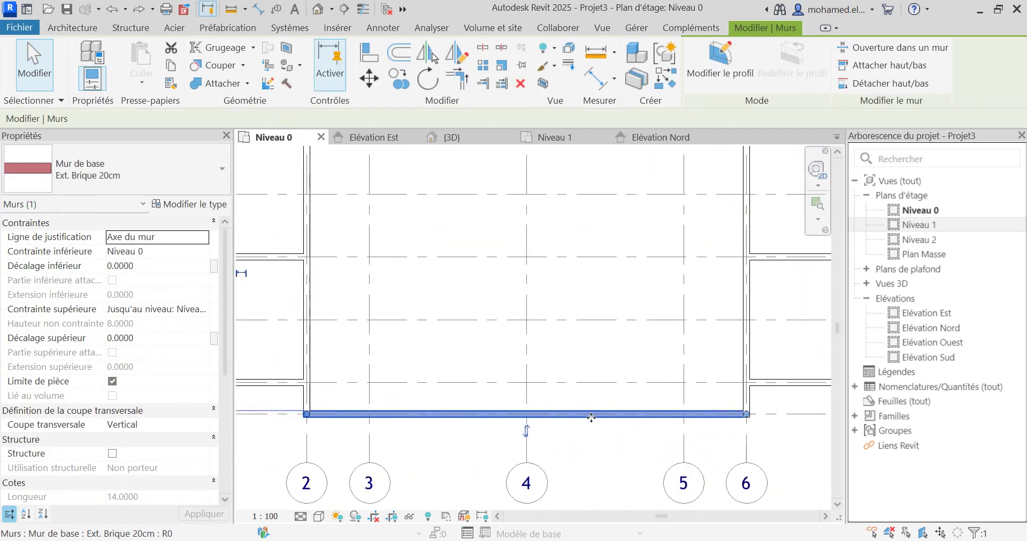
pyautogui.press('Escape')
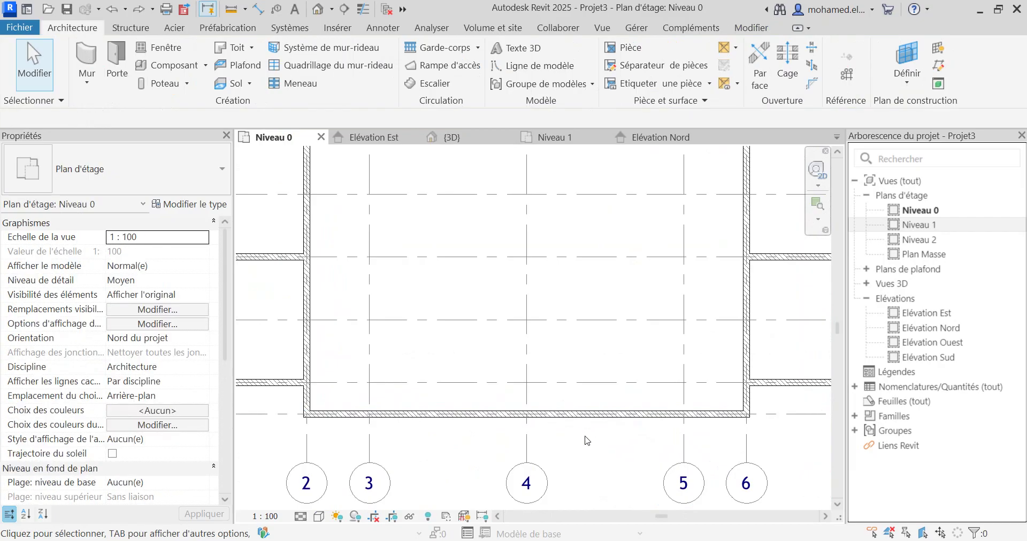
pyautogui.click(559, 424)
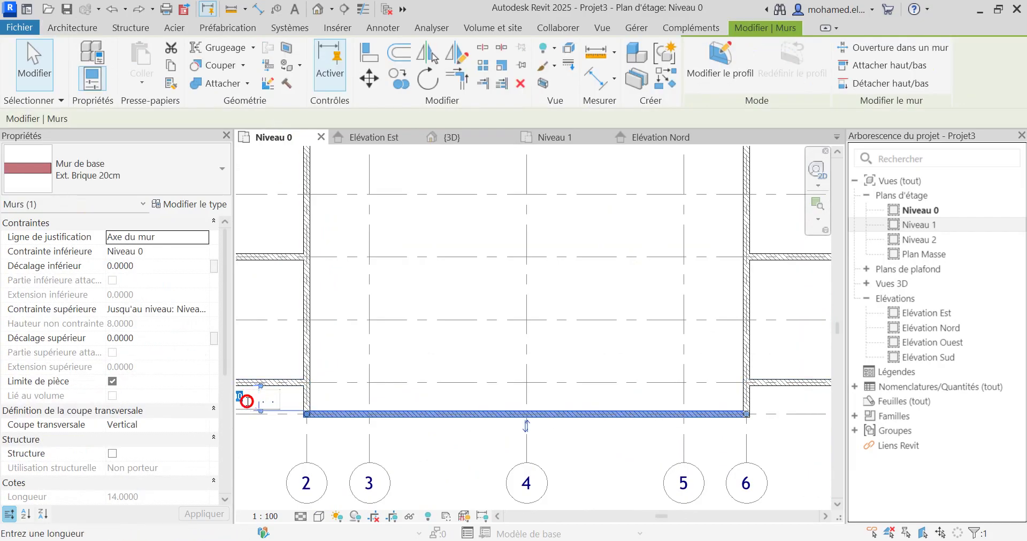
pyautogui.scroll(-2, 478, 407)
pyautogui.scroll(2, 258, 399)
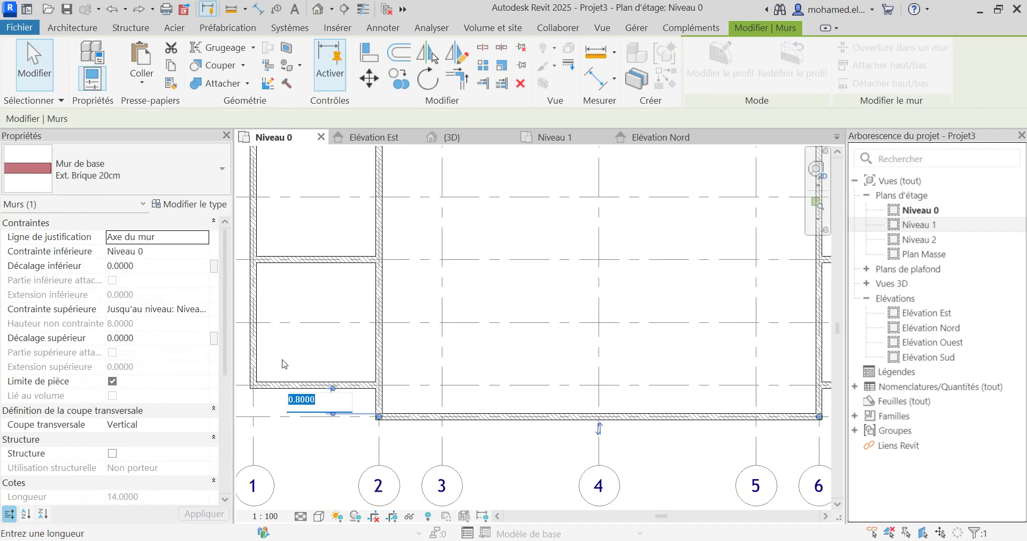
pyautogui.press('Return')
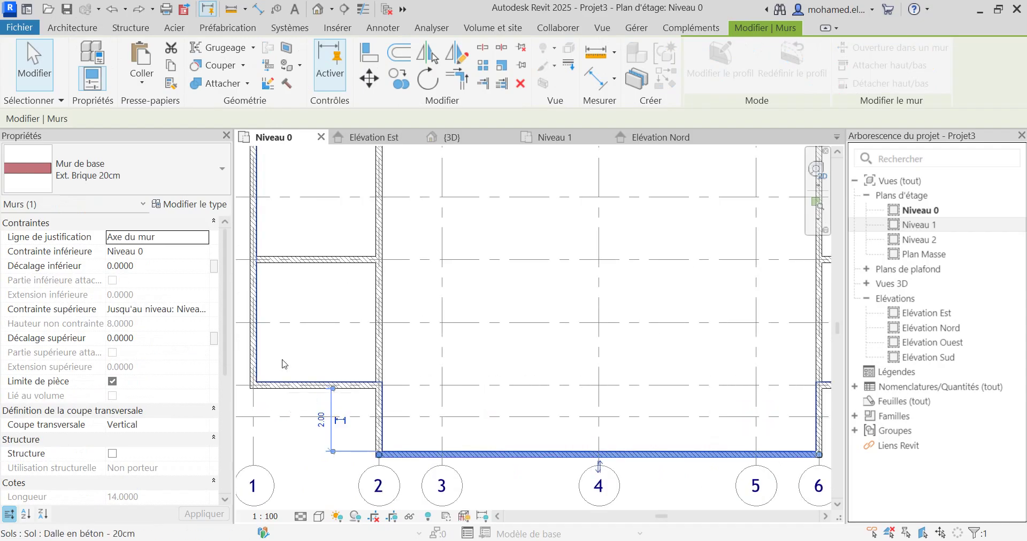
# - Extend the lower ends of grids 1 to 7 so their bubbles sit clear below the front wall
pyautogui.scroll(-2, 563, 353)
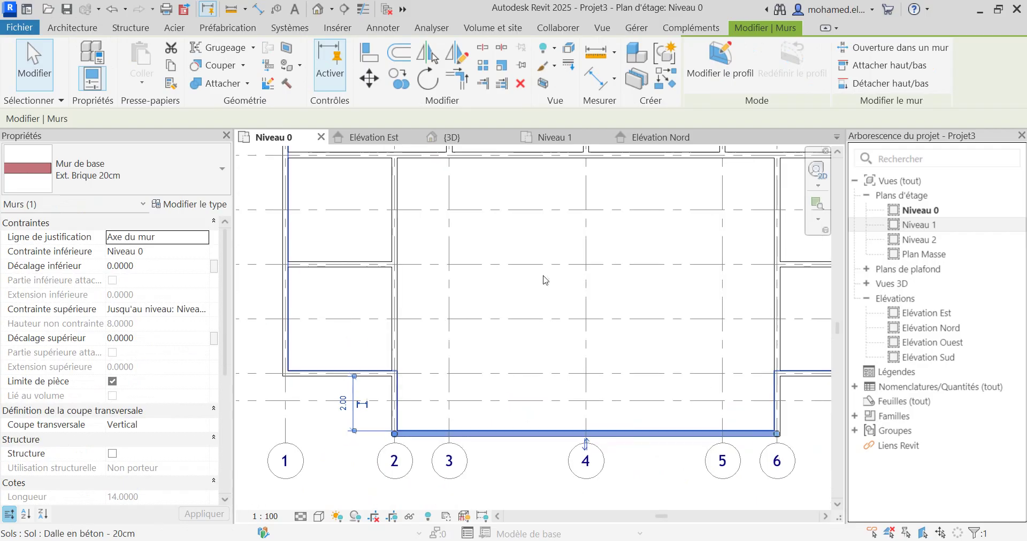
pyautogui.click(611, 473)
pyautogui.scroll(-1, 477, 394)
pyautogui.click(794, 411)
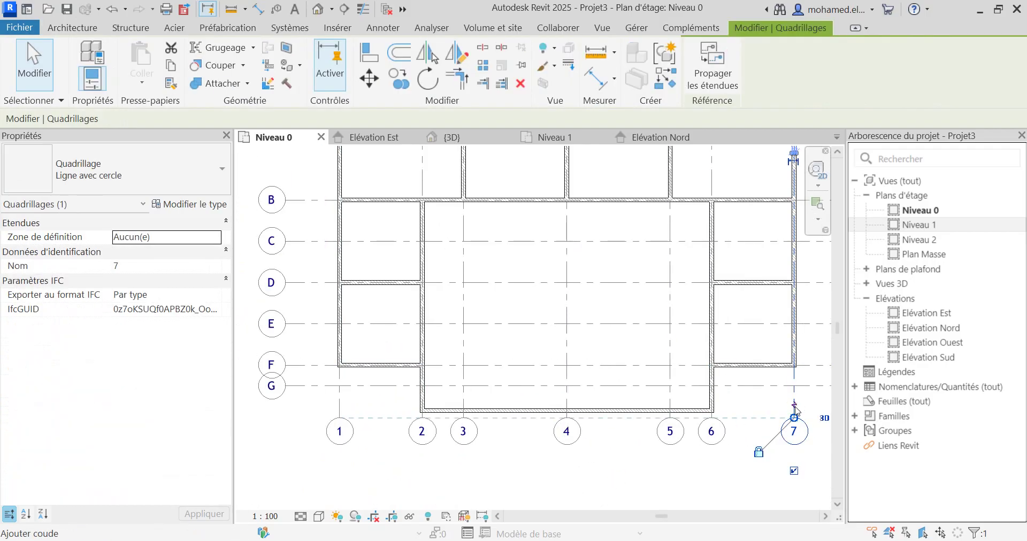
pyautogui.moveTo(794, 418); pyautogui.dragTo(793, 451)
pyautogui.press('Escape')
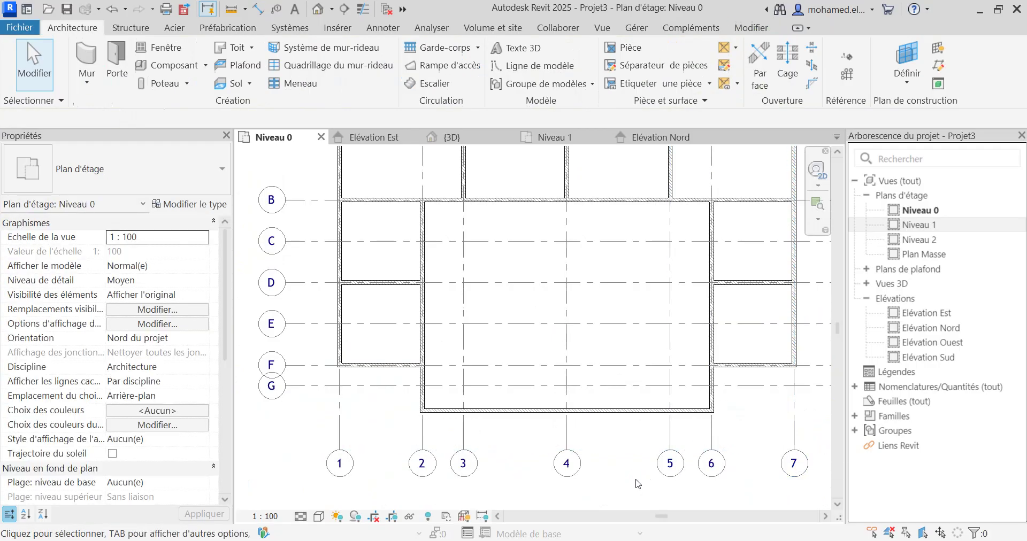
# - Draw an Ext. Brique 20cm arc wall of 2.5 m radius from the grid 6/F wall junction to the front wall at grid 5
pyautogui.scroll(4, 755, 387)
pyautogui.moveTo(775, 428); pyautogui.dragTo(704, 401, button='middle')
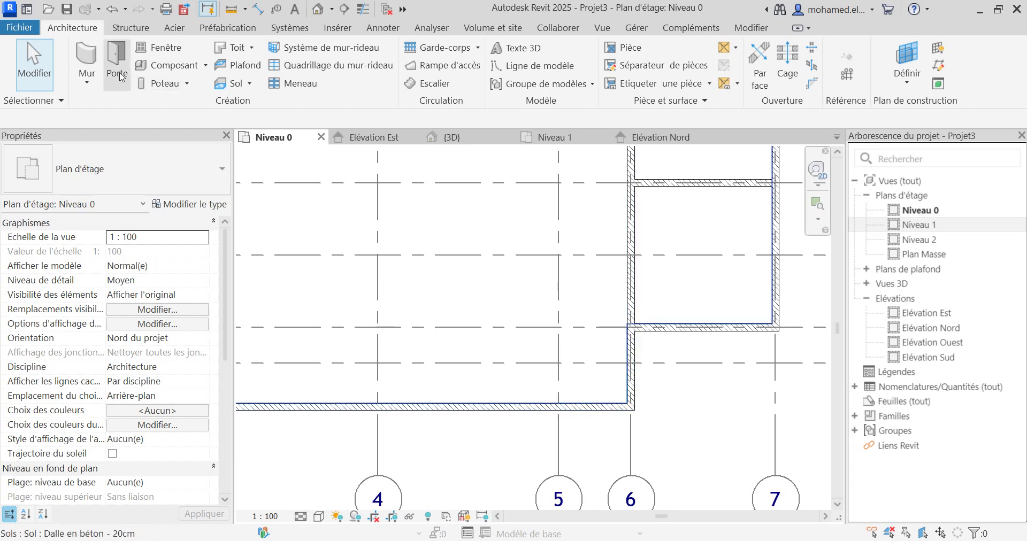
pyautogui.click(83, 55)
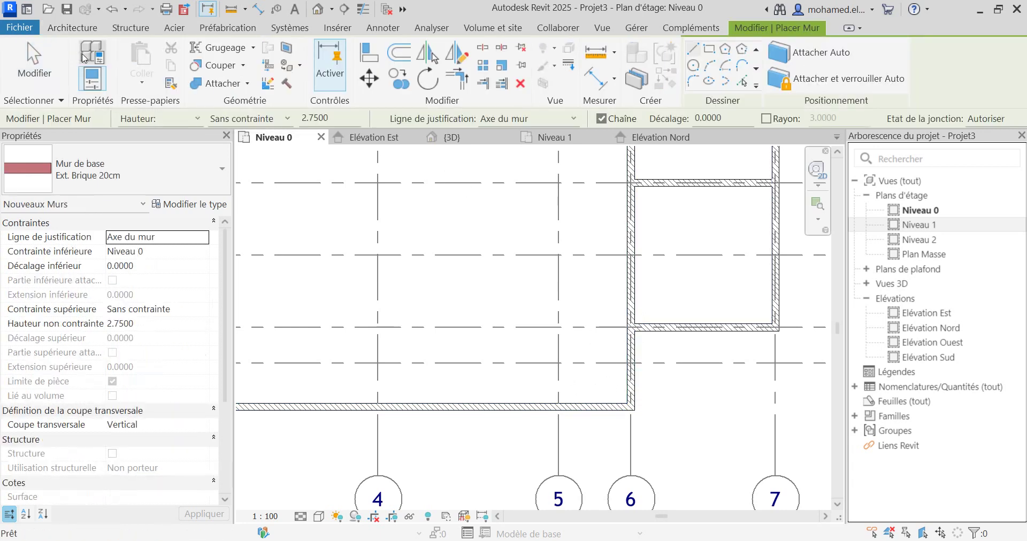
pyautogui.click(711, 68)
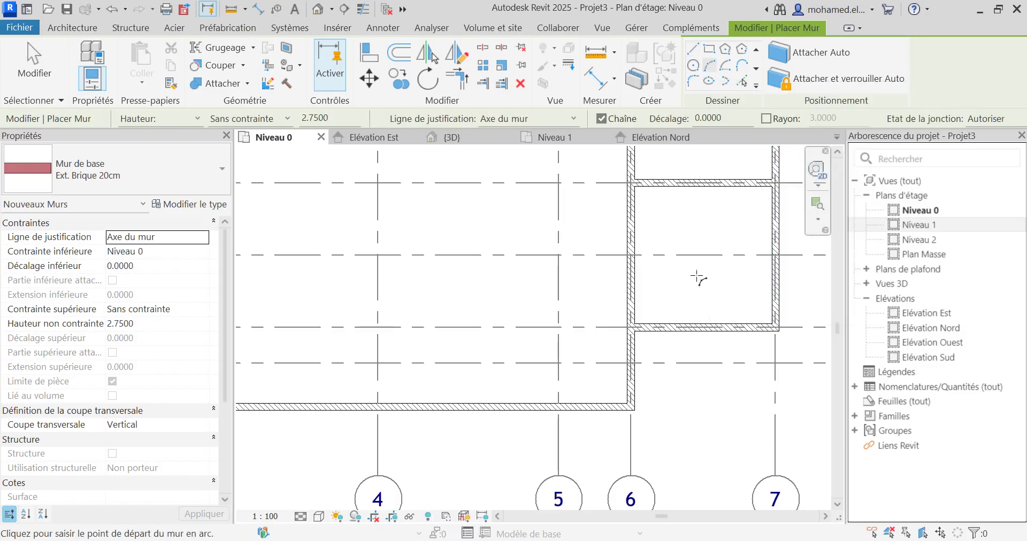
pyautogui.scroll(1, 614, 313)
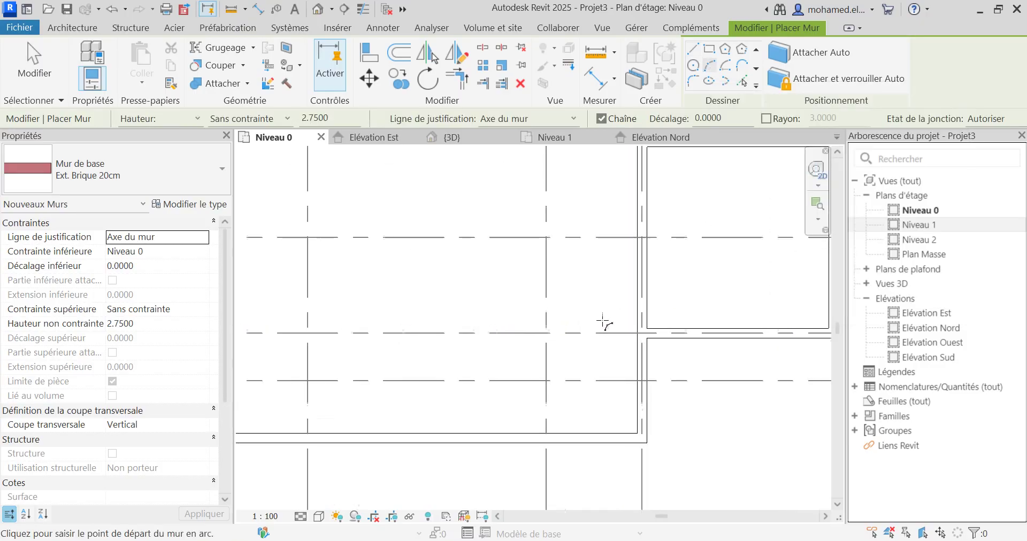
pyautogui.scroll(2, 642, 335)
pyautogui.click(642, 333)
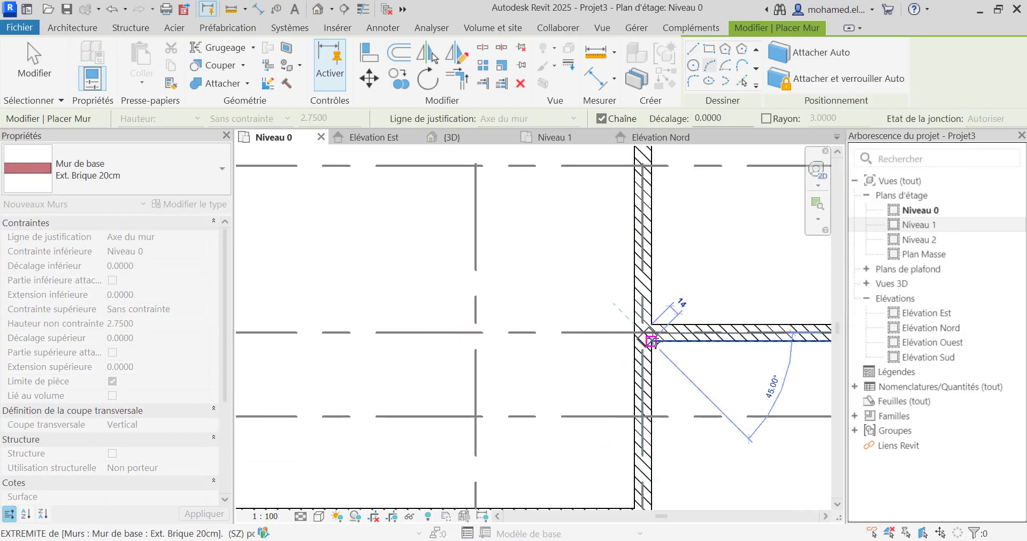
pyautogui.scroll(-2, 655, 342)
pyautogui.scroll(2, 571, 422)
pyautogui.scroll(2, 571, 423)
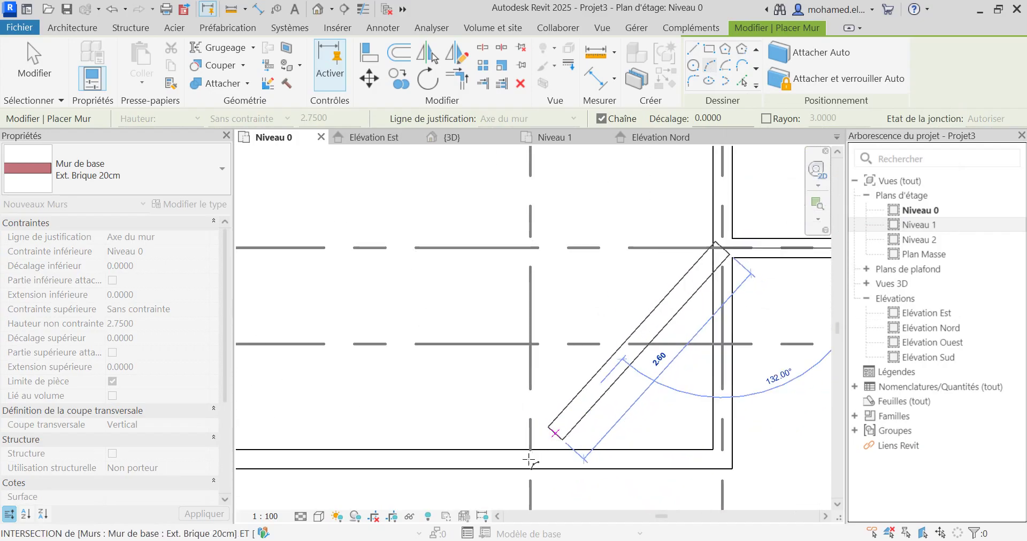
pyautogui.click(527, 462)
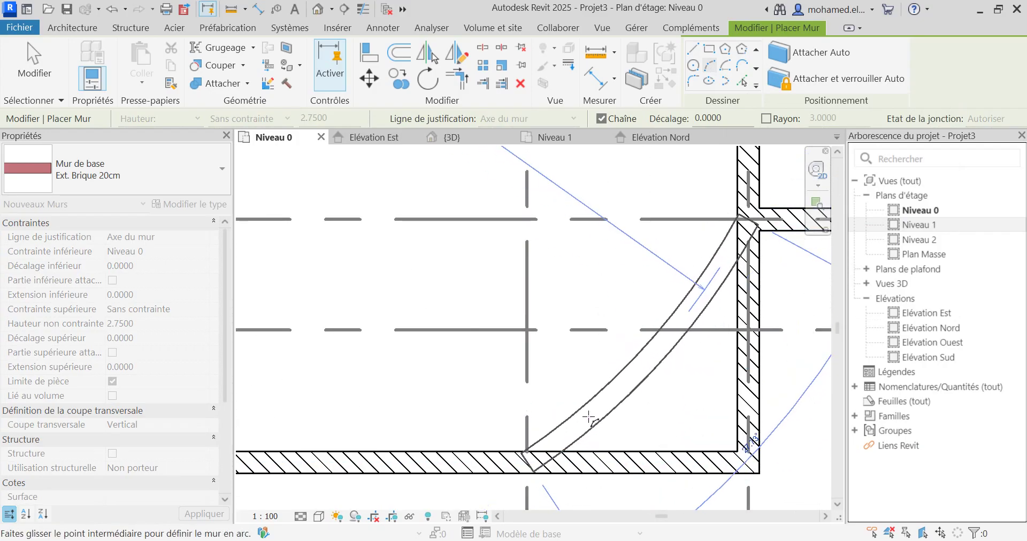
pyautogui.scroll(-2, 615, 425)
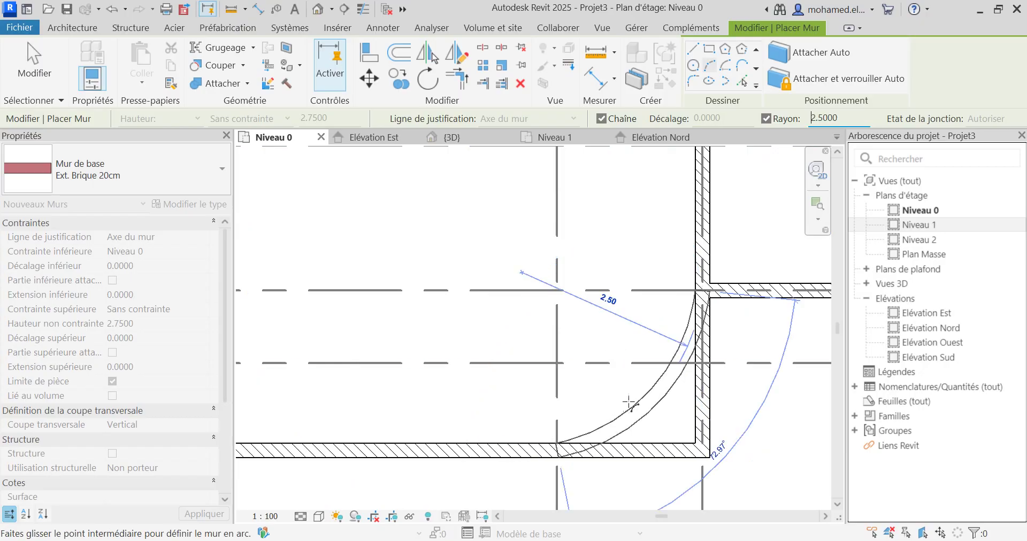
pyautogui.click(658, 413)
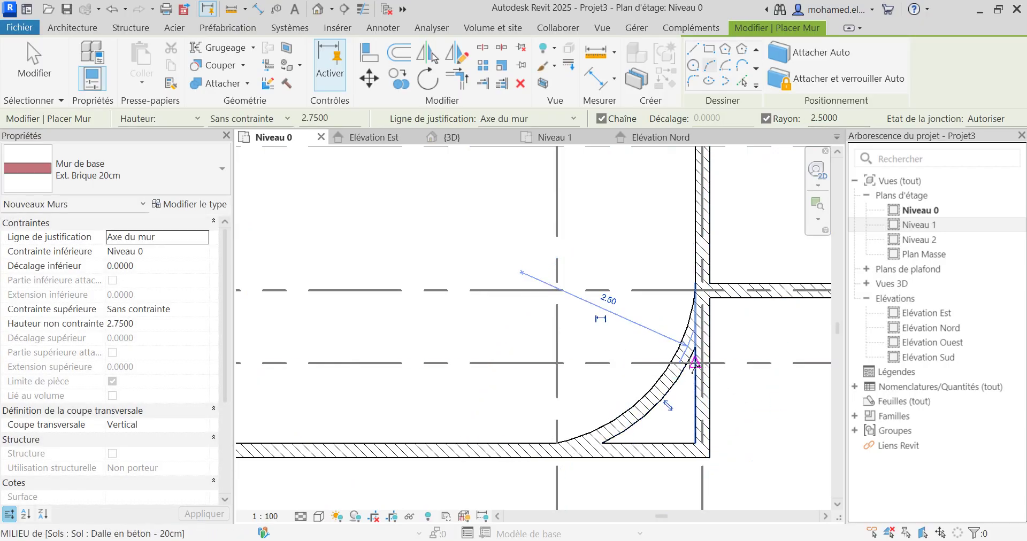
# - Draw an Ext. Brique 20cm arc wall of 2.5 m radius from the grid 2/F wall junction to the front wall at grid 3
pyautogui.scroll(-2, 759, 415)
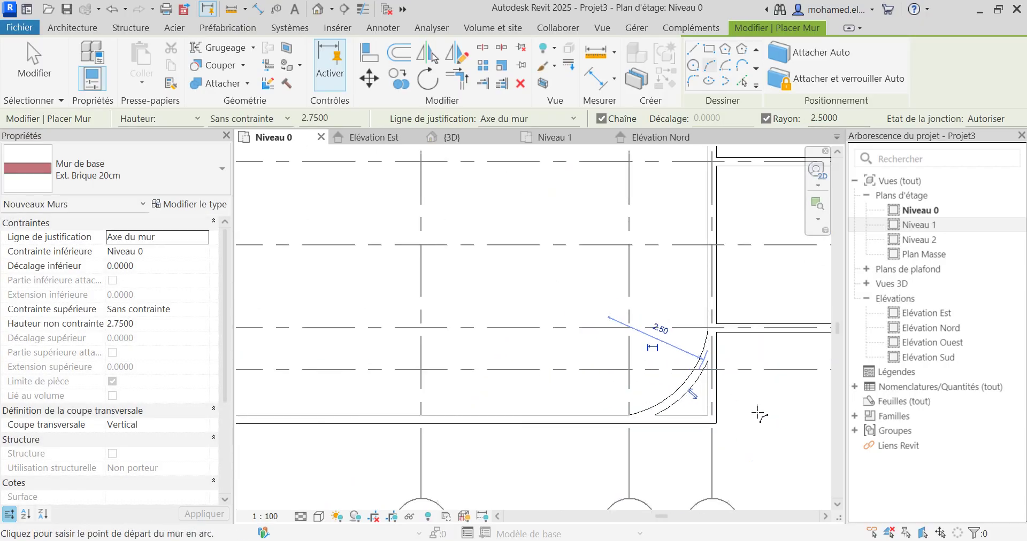
pyautogui.scroll(-4, 759, 415)
pyautogui.scroll(5, 450, 350)
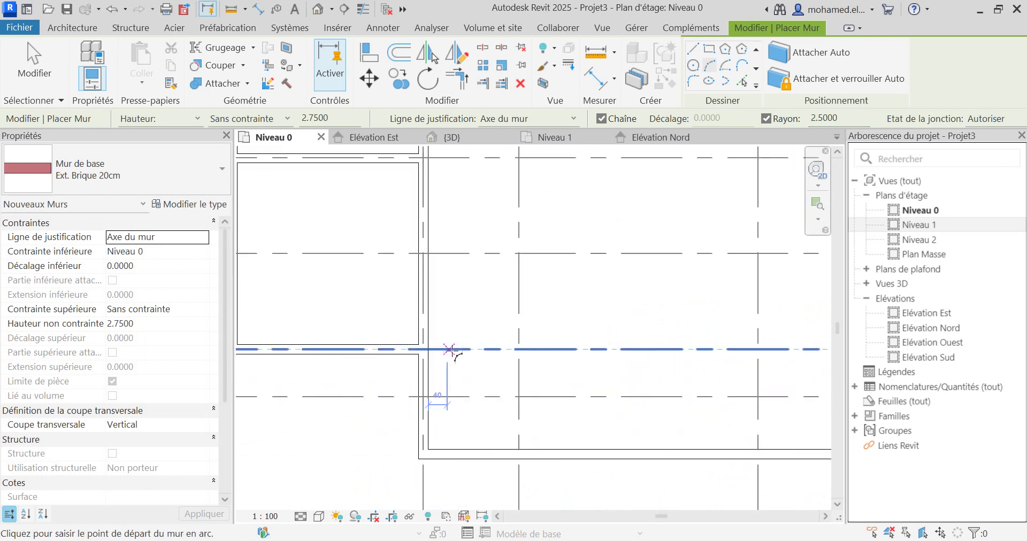
pyautogui.scroll(3, 447, 348)
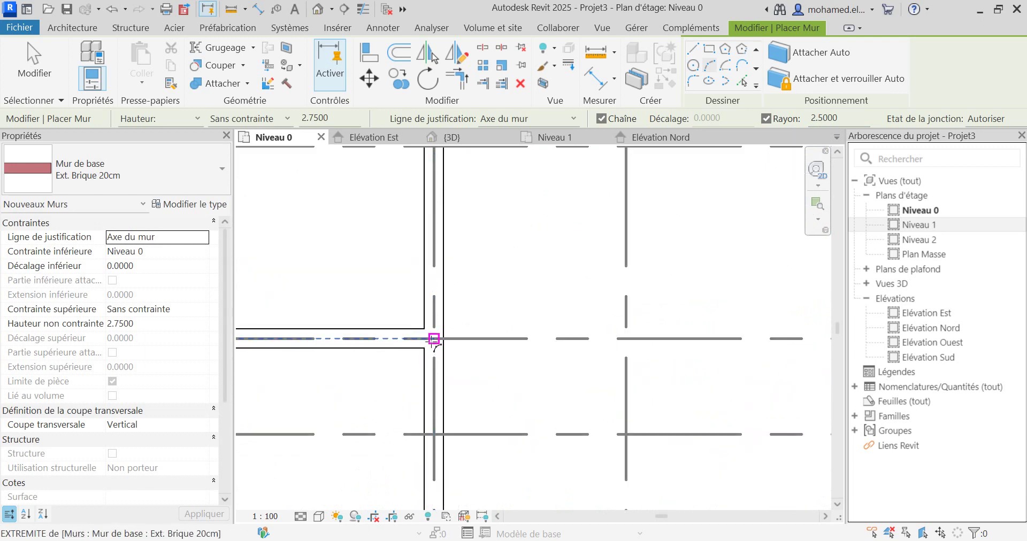
pyautogui.click(435, 338)
pyautogui.scroll(-3, 497, 297)
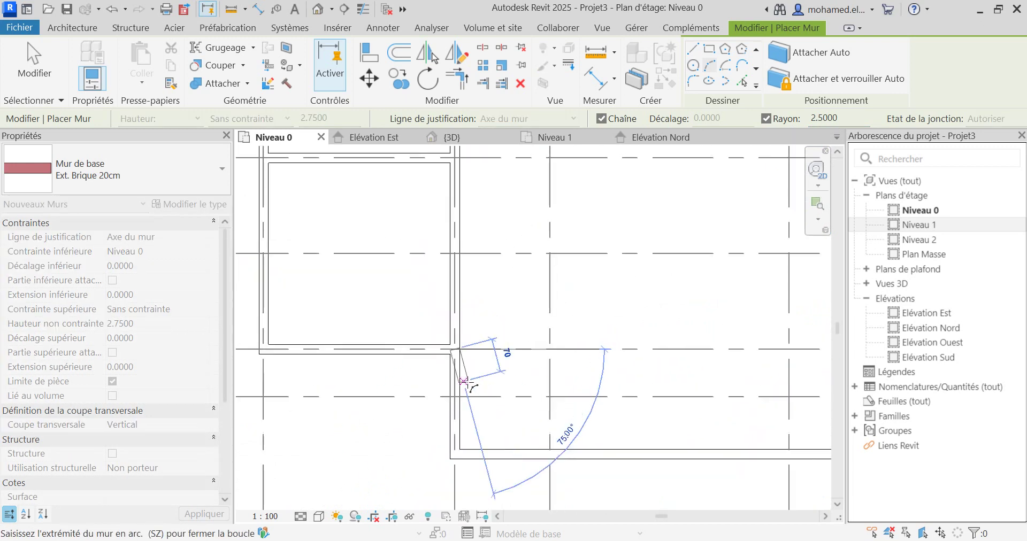
pyautogui.scroll(4, 537, 407)
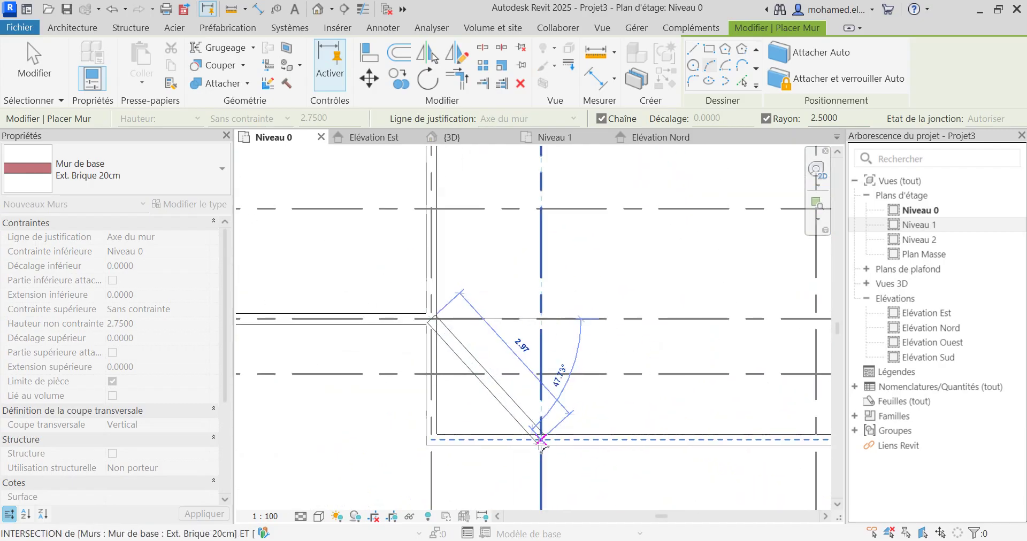
pyautogui.scroll(-3, 551, 414)
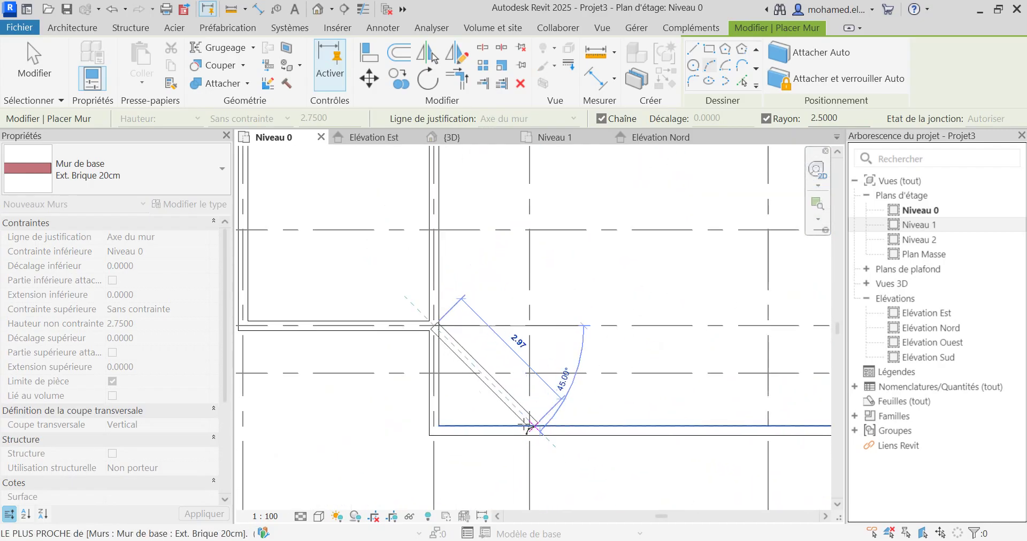
pyautogui.moveTo(557, 420); pyautogui.dragTo(501, 428, button='middle')
pyautogui.scroll(4, 501, 427)
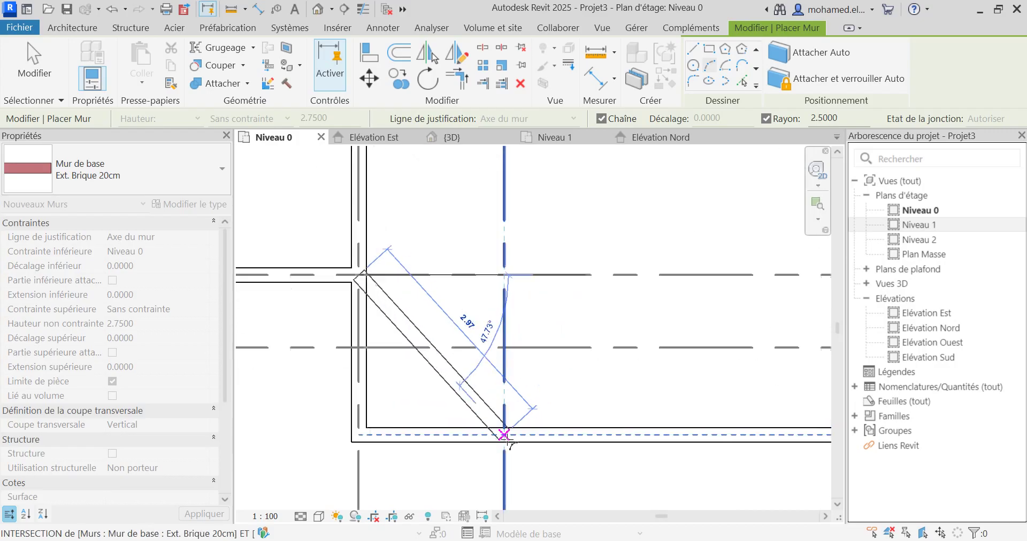
pyautogui.click(501, 431)
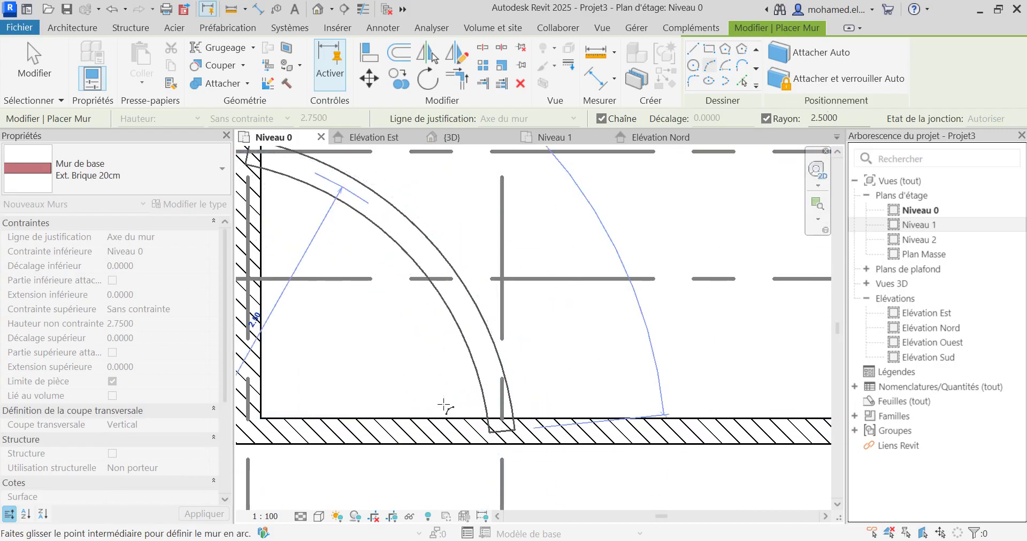
pyautogui.scroll(-2, 459, 398)
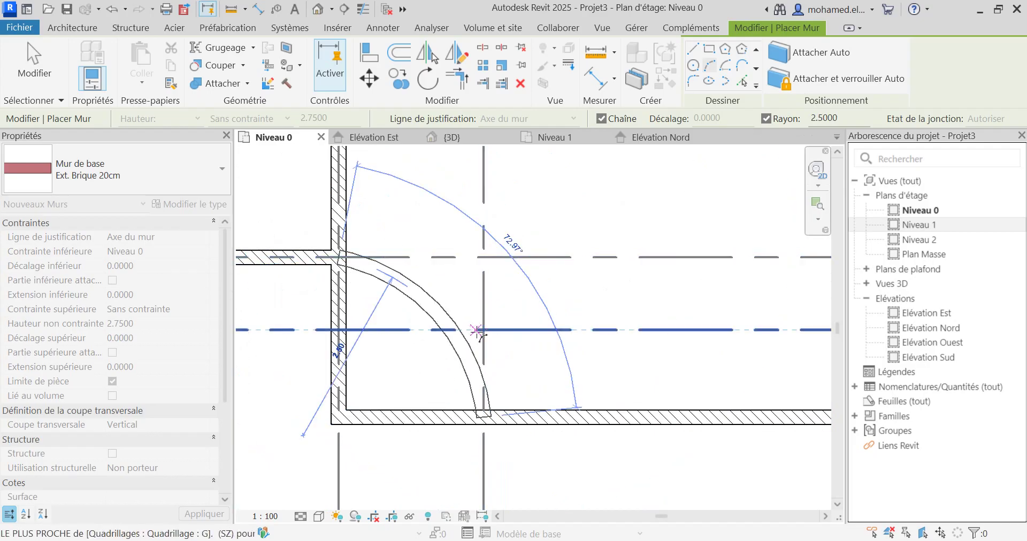
pyautogui.click(364, 398)
pyautogui.scroll(-3, 369, 406)
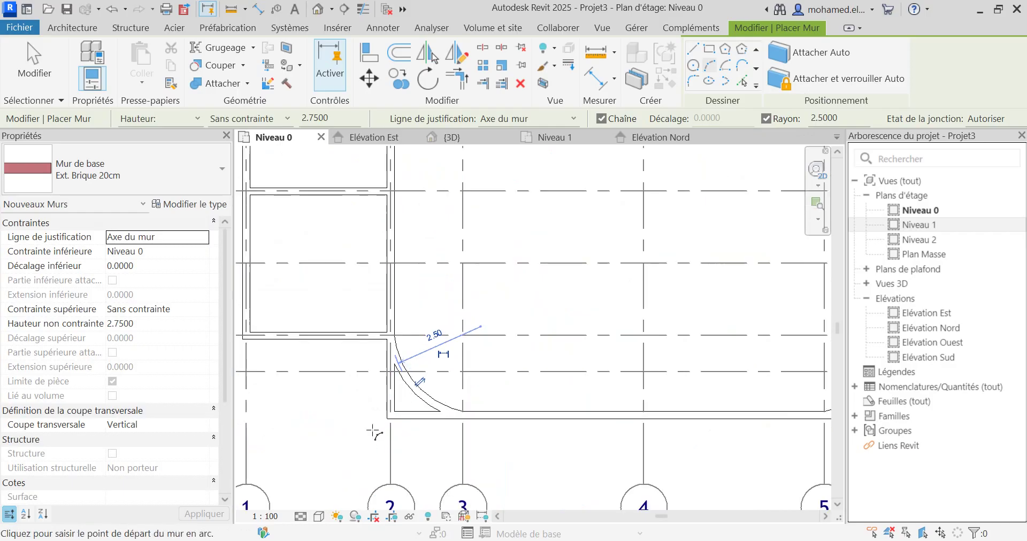
pyautogui.scroll(-2, 418, 300)
pyautogui.scroll(5, 406, 331)
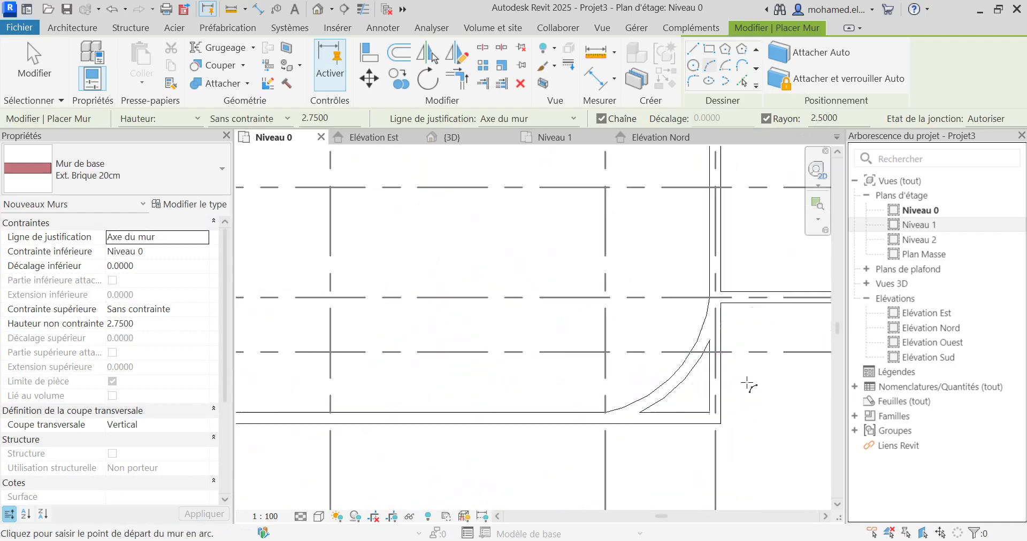
pyautogui.press('Escape')
pyautogui.press('Escape')
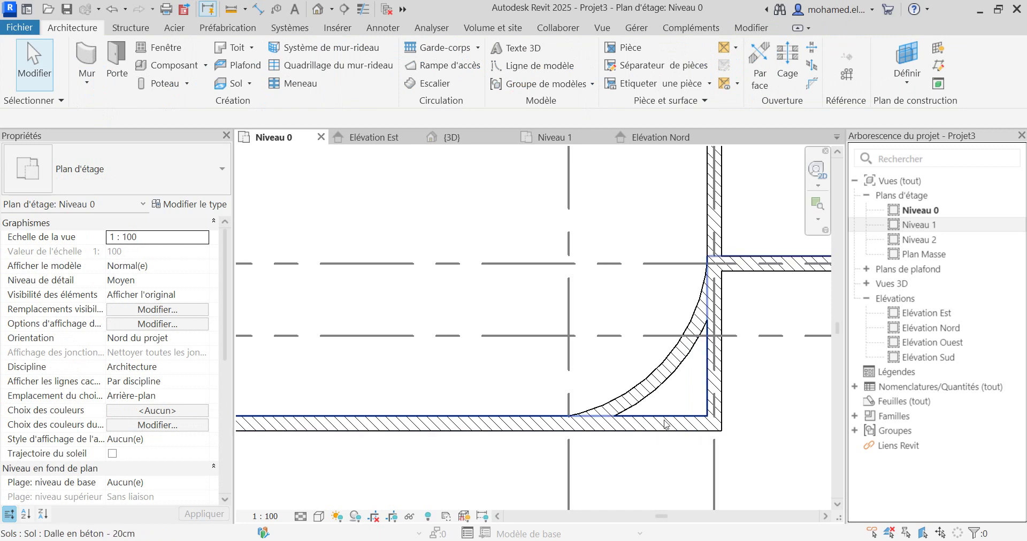
# - Shorten the front wall so its end near grid 6 meets the arc wall's endpoint on grid 5
pyautogui.click(673, 431)
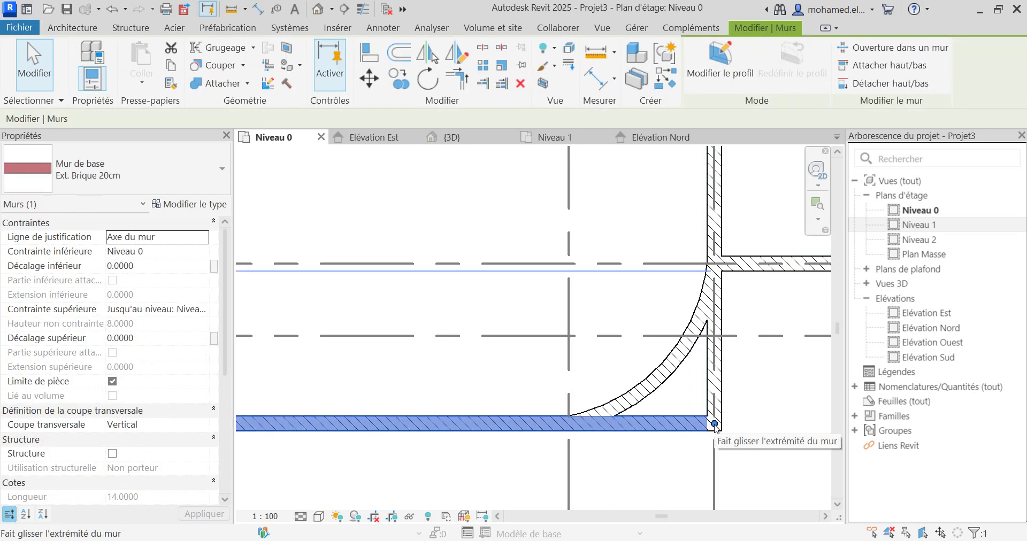
pyautogui.moveTo(715, 425); pyautogui.dragTo(657, 427)
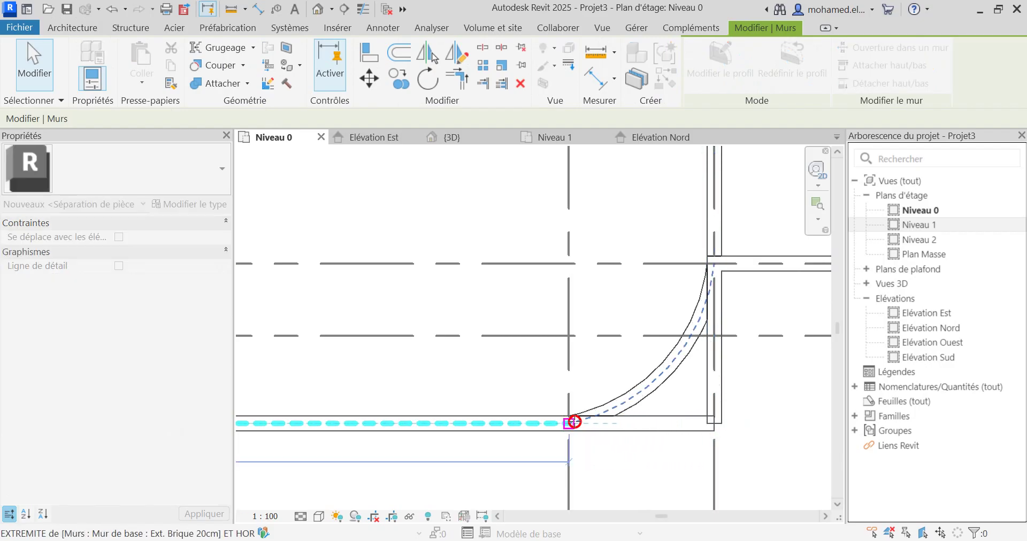
pyautogui.moveTo(569, 424); pyautogui.dragTo(568, 423)
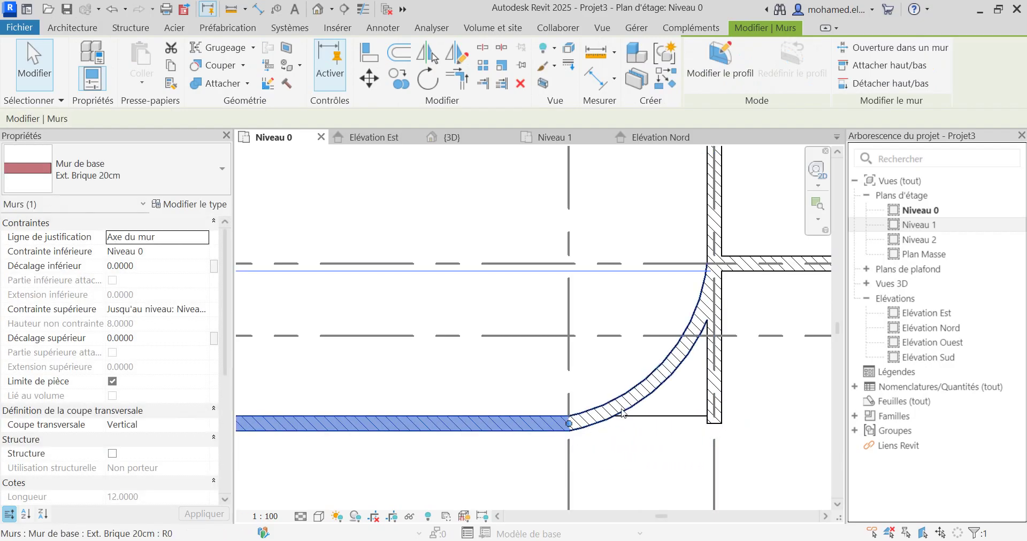
pyautogui.click(724, 460)
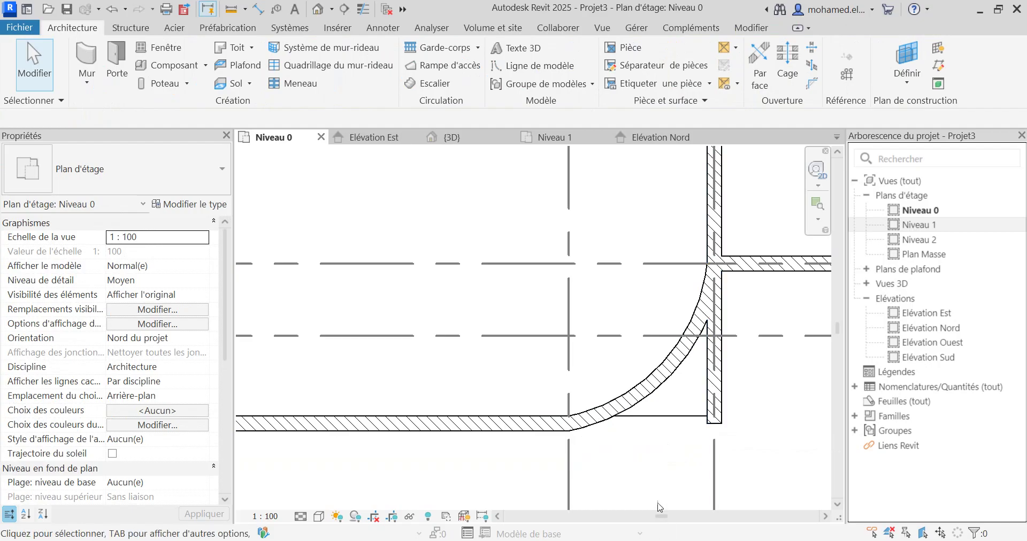
# - Shorten the wall on grid 6 so its front end stops at the arc wall junction on grid F
pyautogui.click(723, 374)
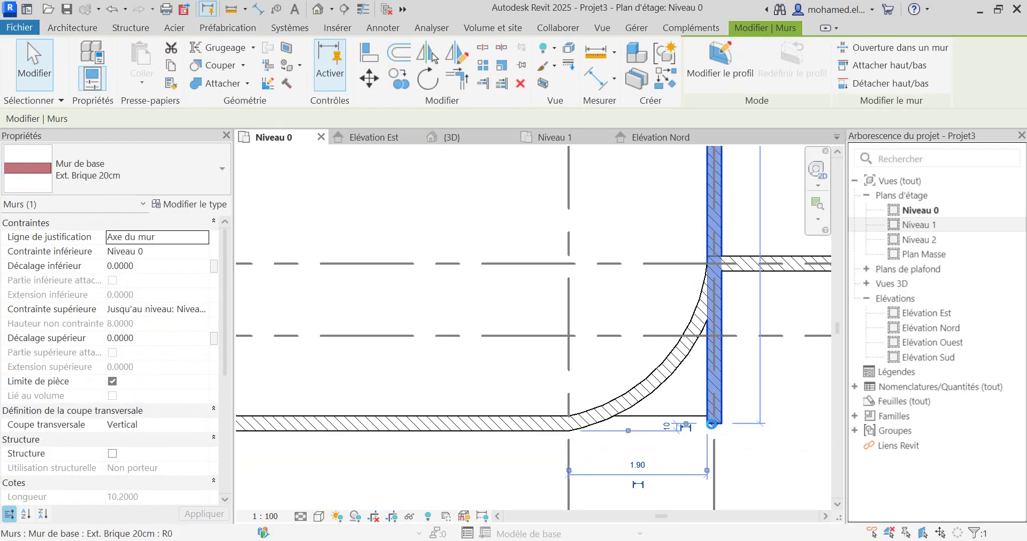
pyautogui.moveTo(715, 425); pyautogui.dragTo(711, 271)
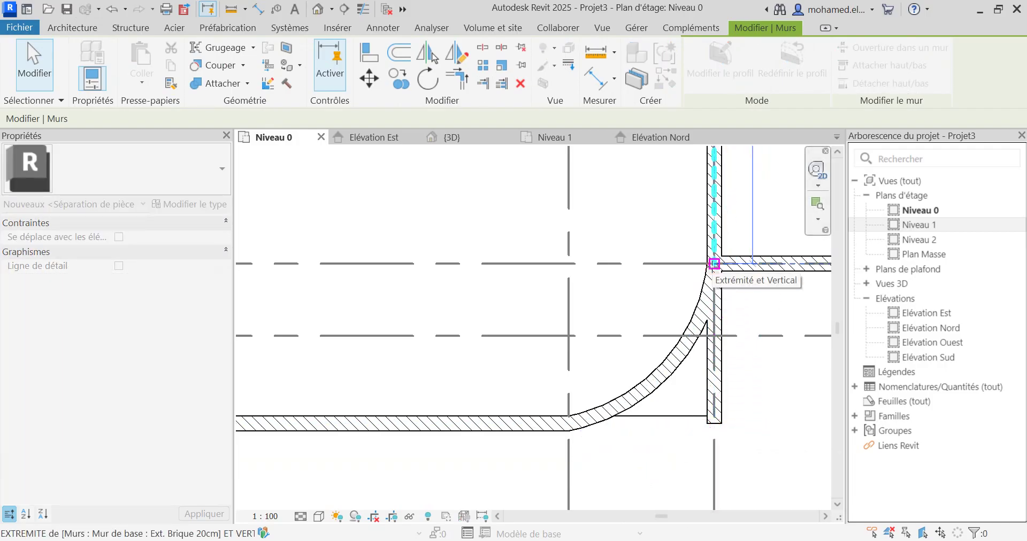
pyautogui.moveTo(713, 263); pyautogui.dragTo(714, 264)
pyautogui.scroll(-1, 740, 334)
pyautogui.click(755, 393)
# - Shorten the front wall's other end from grid 2 to the arc wall's endpoint on grid 3
pyautogui.scroll(-2, 721, 360)
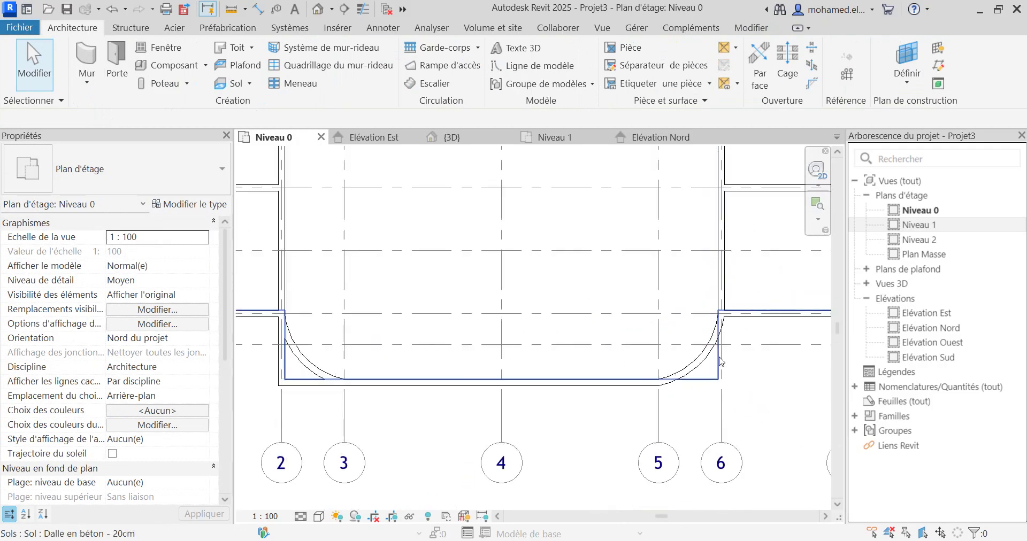
pyautogui.scroll(-1, 719, 361)
pyautogui.scroll(1, 720, 361)
pyautogui.scroll(-1, 588, 375)
pyautogui.scroll(1, 423, 377)
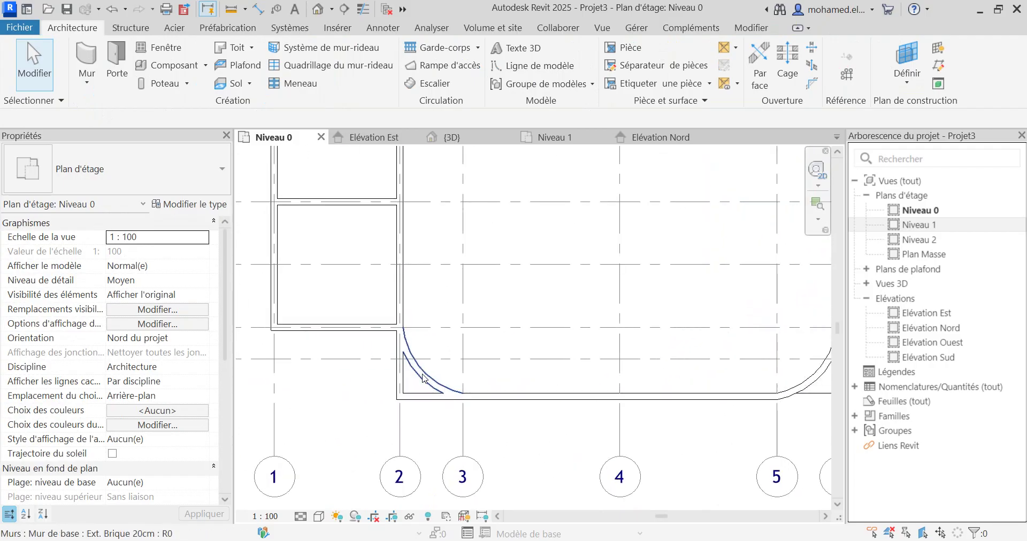
pyautogui.scroll(3, 420, 378)
pyautogui.click(379, 421)
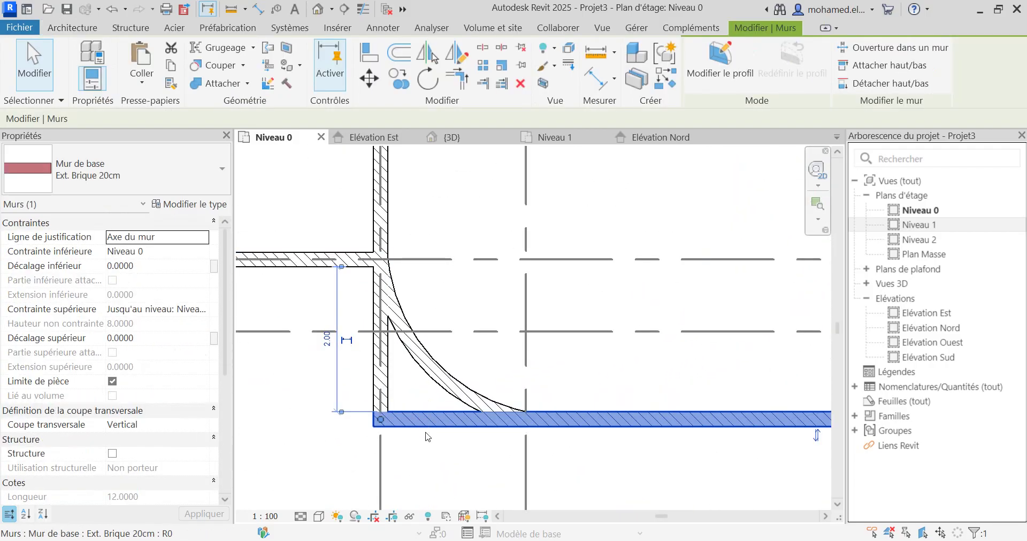
pyautogui.moveTo(380, 423); pyautogui.dragTo(521, 425)
# - Shorten the wall on grid 2 so its front end stops at the arc wall junction on grid F
pyautogui.click(382, 418)
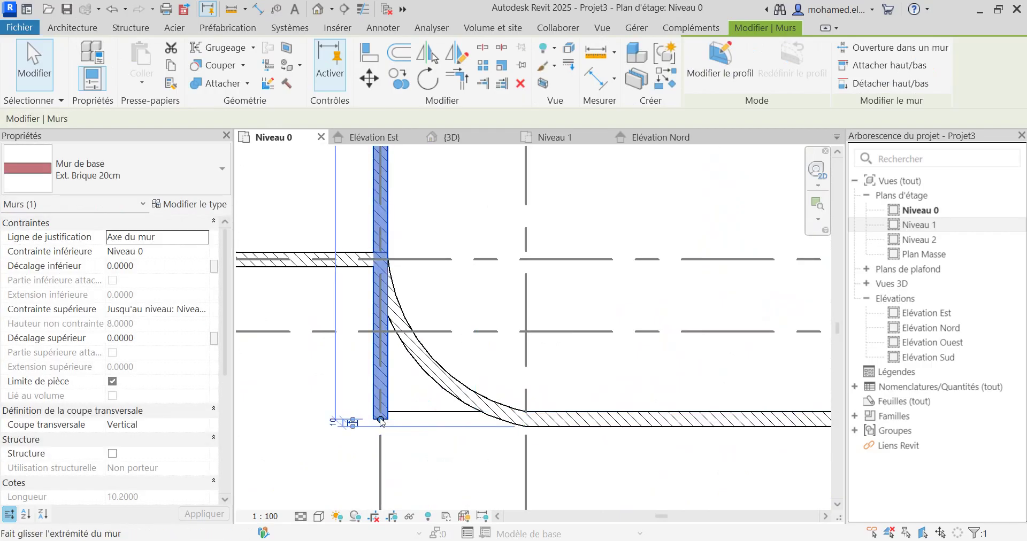
pyautogui.moveTo(380, 419); pyautogui.dragTo(380, 261)
pyautogui.click(472, 289)
pyautogui.scroll(-3, 387, 367)
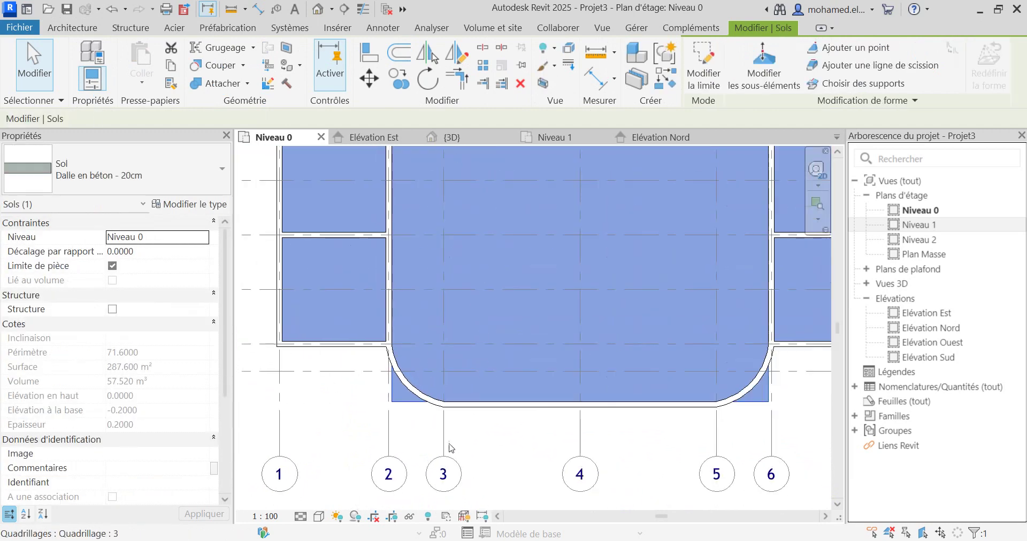
pyautogui.press('Escape')
# - In the 3D view, set the top constraint of both arc corner walls to Jusqu'au niveau: Niveau 2
pyautogui.click(432, 137)
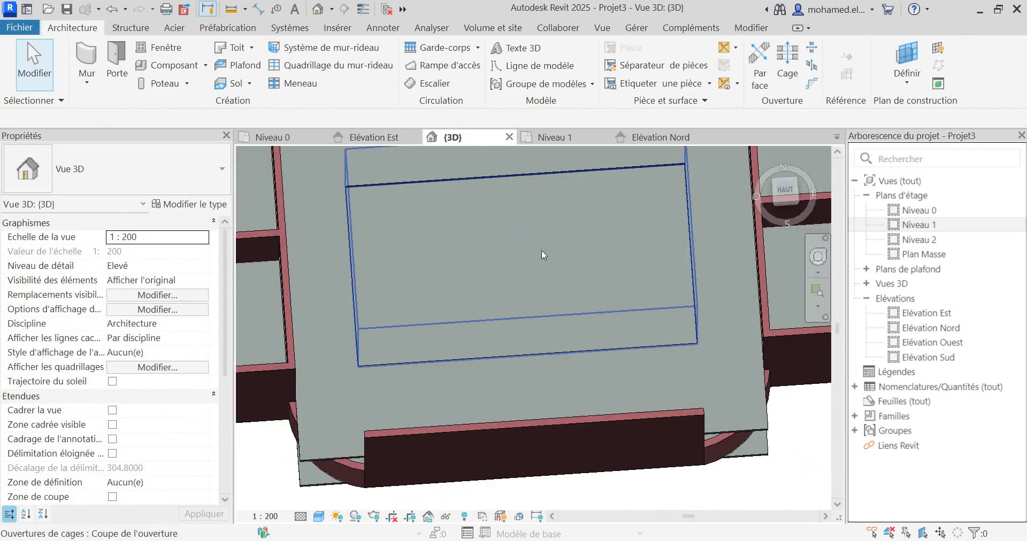
pyautogui.keyDown('shift'); pyautogui.moveTo(652, 417); pyautogui.dragTo(746, 327, button='middle'); pyautogui.keyUp('shift')
pyautogui.scroll(4, 697, 393)
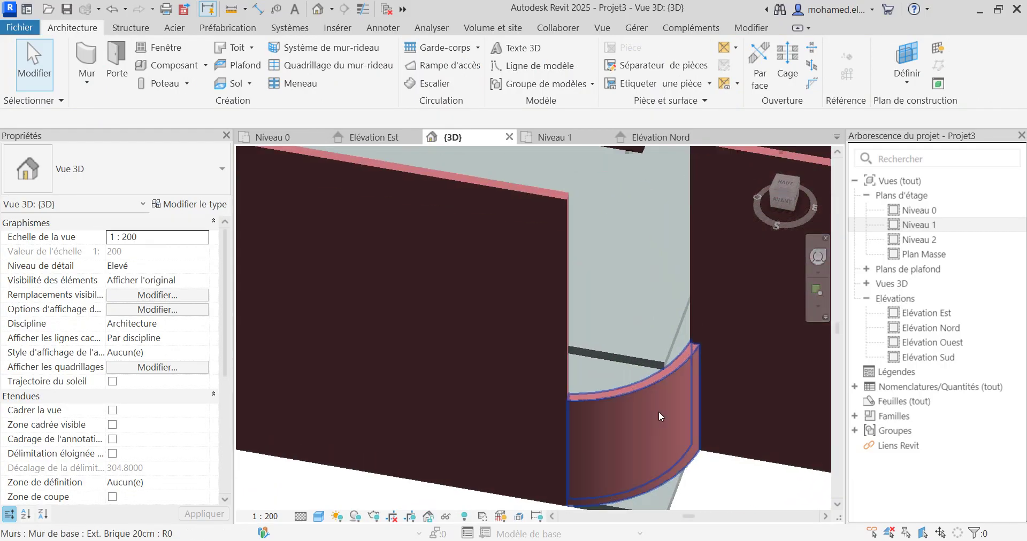
pyautogui.scroll(-3, 742, 443)
pyautogui.scroll(-3, 747, 450)
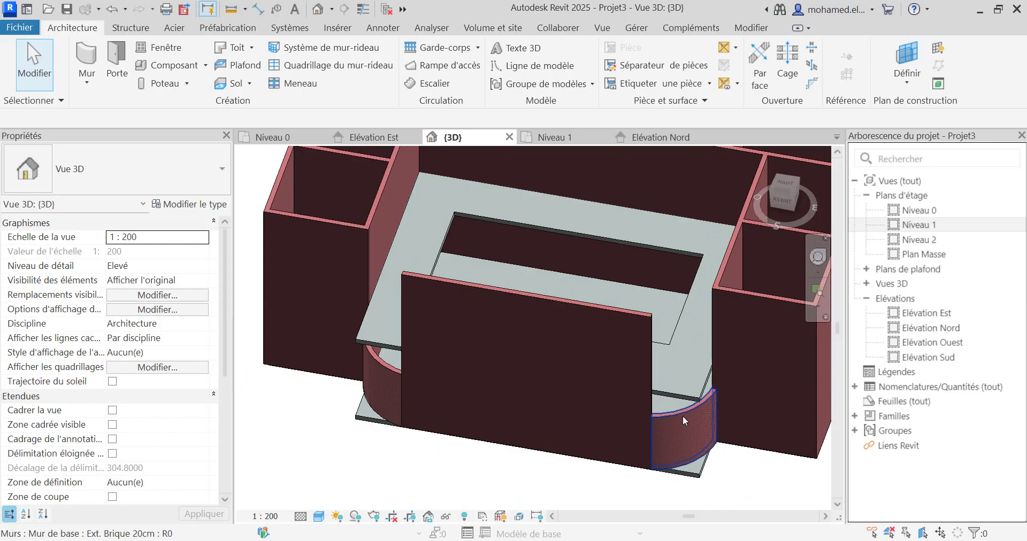
pyautogui.click(682, 415)
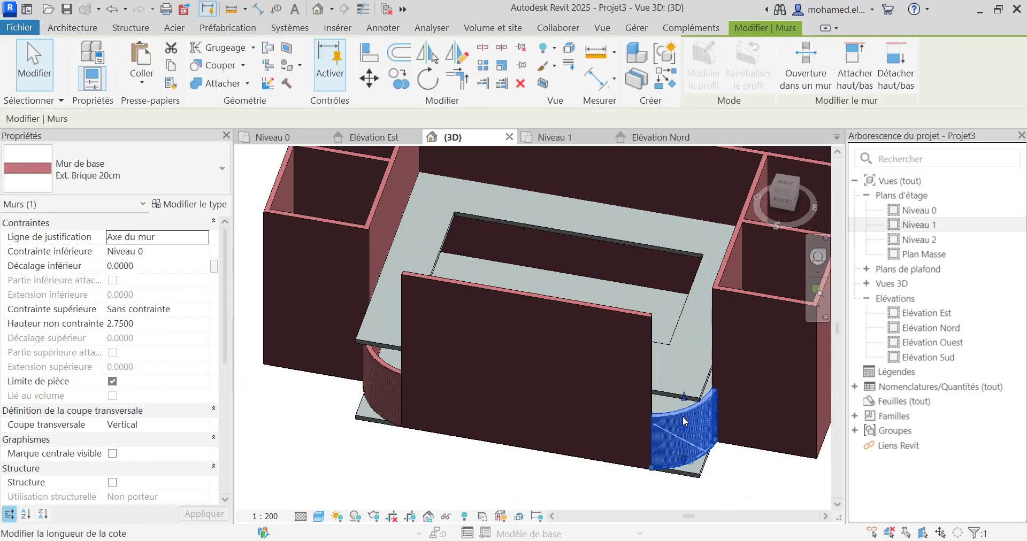
pyautogui.keyDown('ctrl'); pyautogui.click(388, 369); pyautogui.keyUp('ctrl')
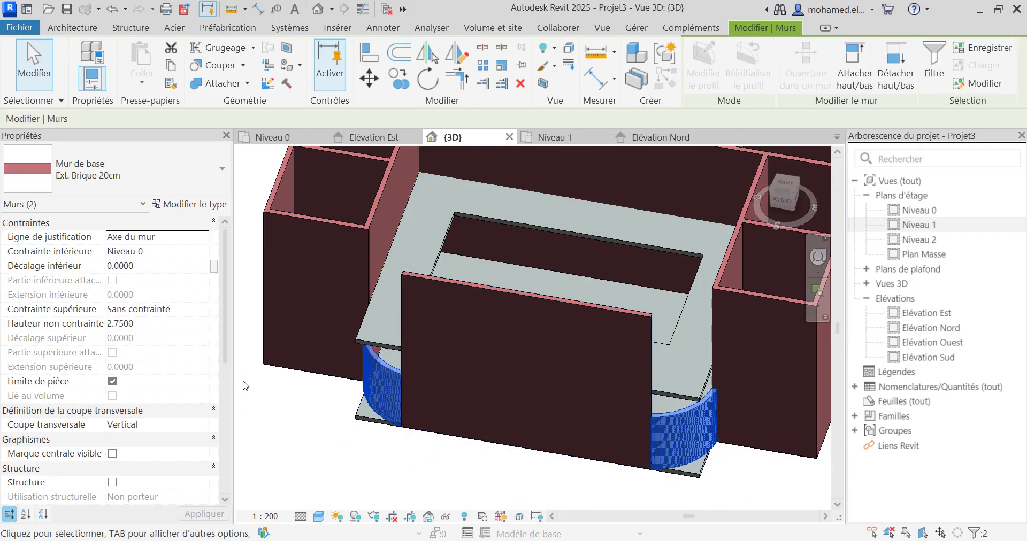
pyautogui.click(204, 310)
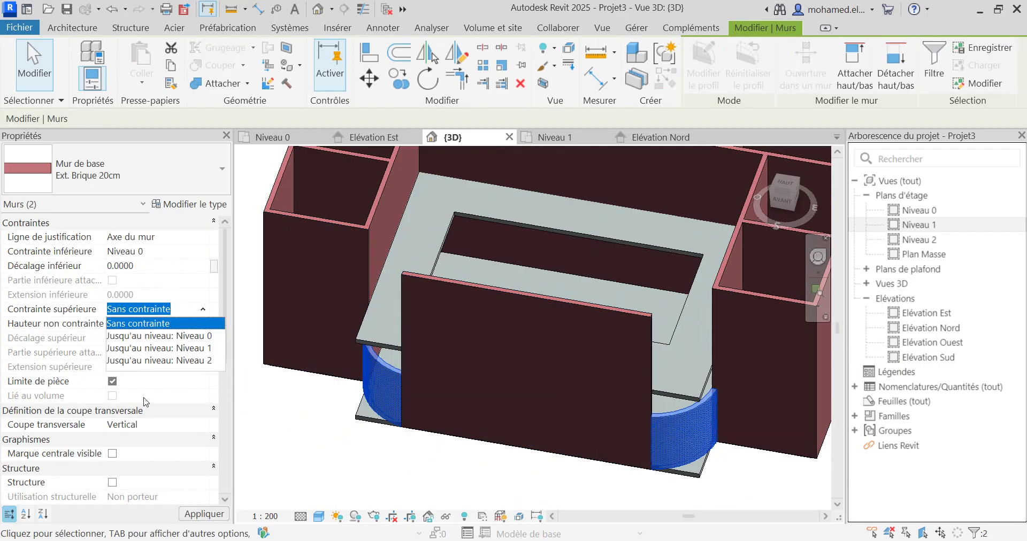
pyautogui.click(191, 361)
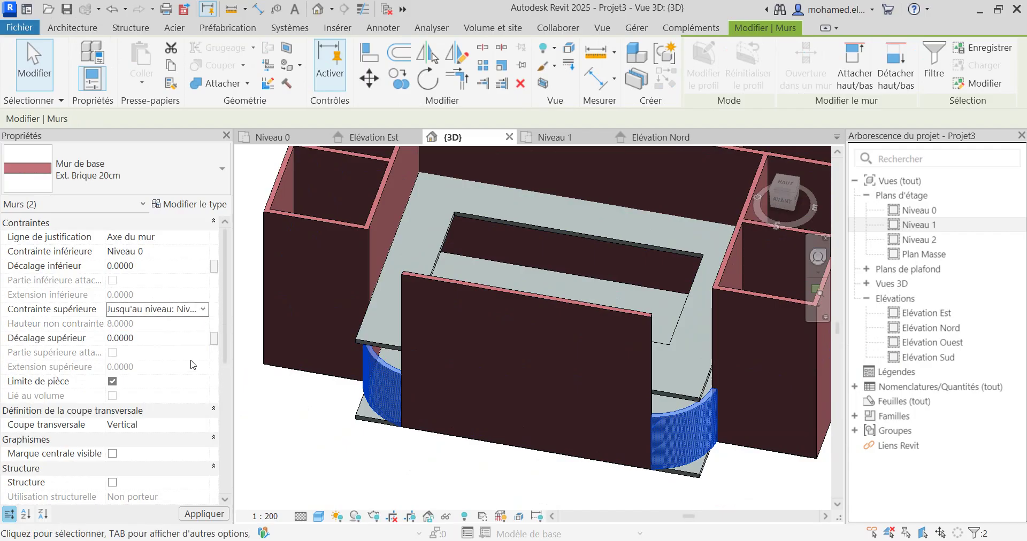
pyautogui.click(476, 483)
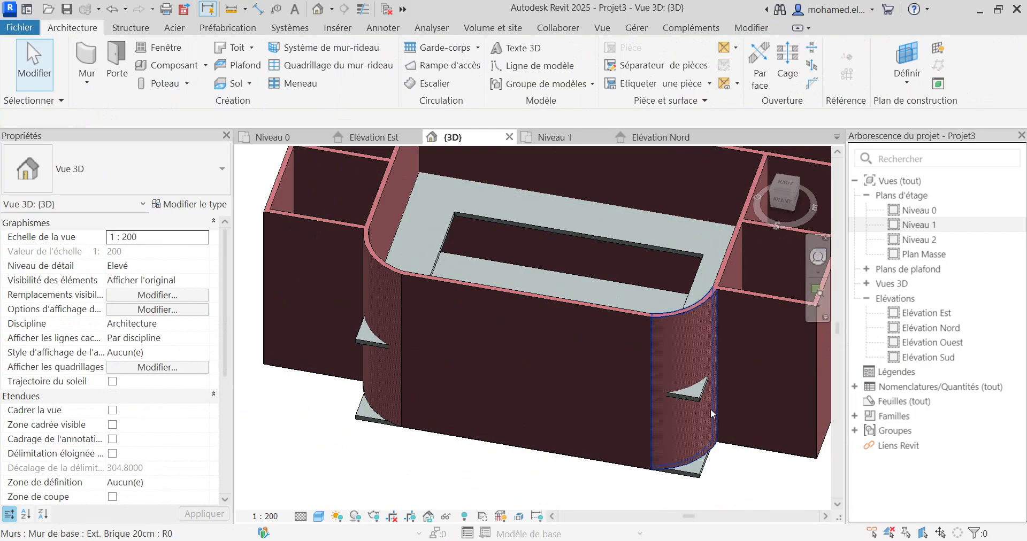
# - Select the Niveau 1 slab in the 3D view and open its boundary for editing in the Niveau 1 floor plan
pyautogui.keyDown('shift'); pyautogui.moveTo(574, 396); pyautogui.dragTo(652, 453, button='middle'); pyautogui.keyUp('shift')
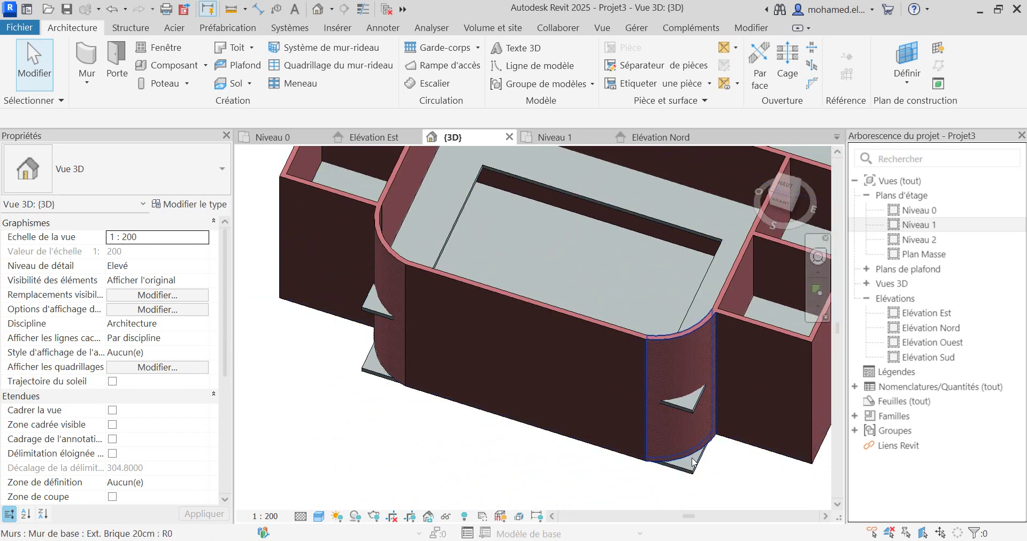
pyautogui.click(689, 411)
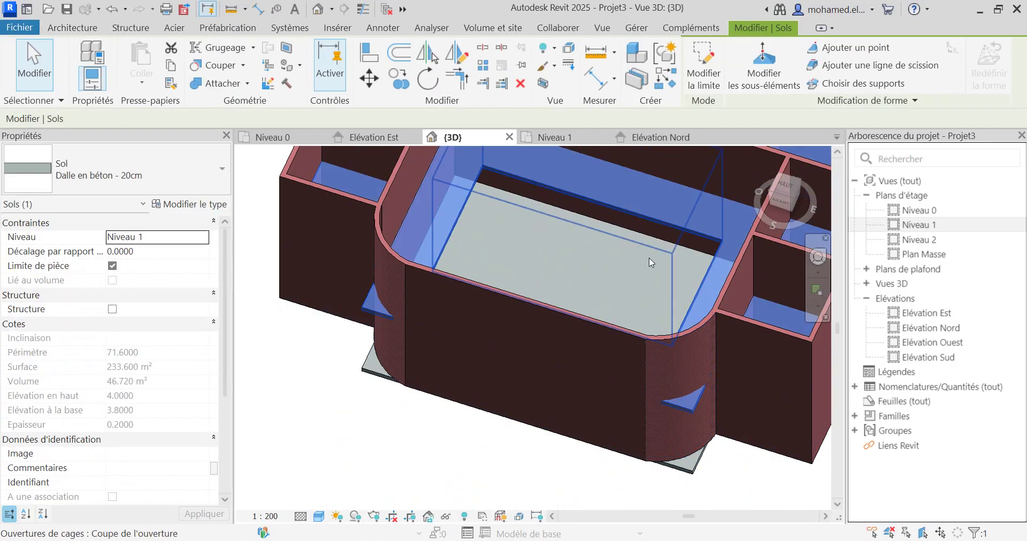
pyautogui.click(561, 138)
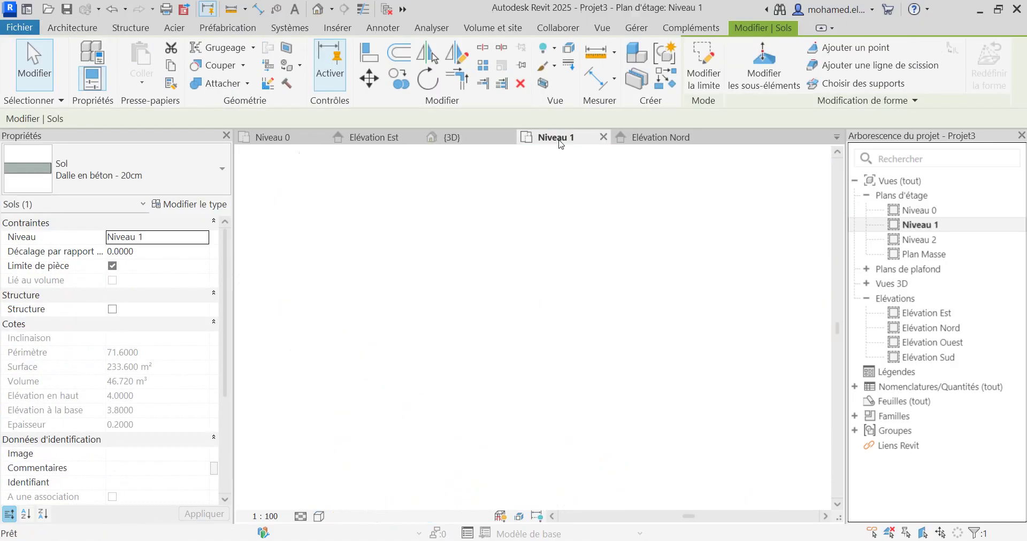
pyautogui.scroll(-2, 547, 399)
pyautogui.scroll(2, 660, 444)
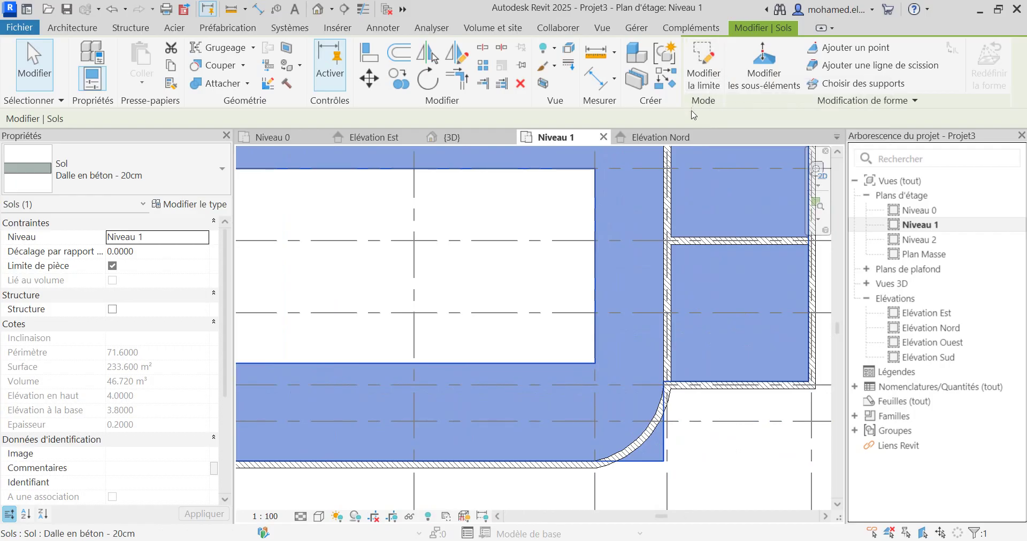
pyautogui.click(702, 74)
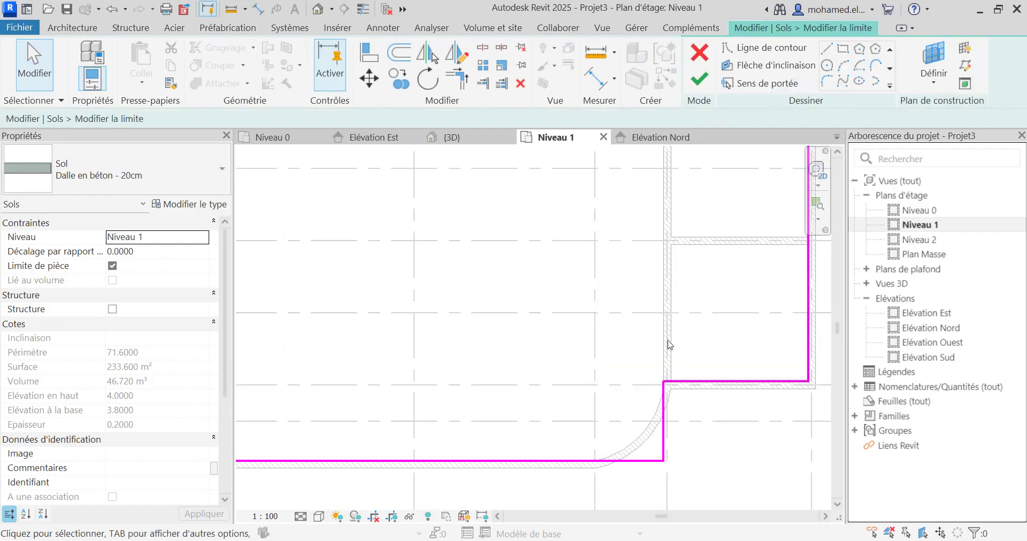
# - Draw a boundary arc of about 2.38 m radius along the inner face of the arc wall between grids 5 and 6
pyautogui.scroll(-1, 712, 232)
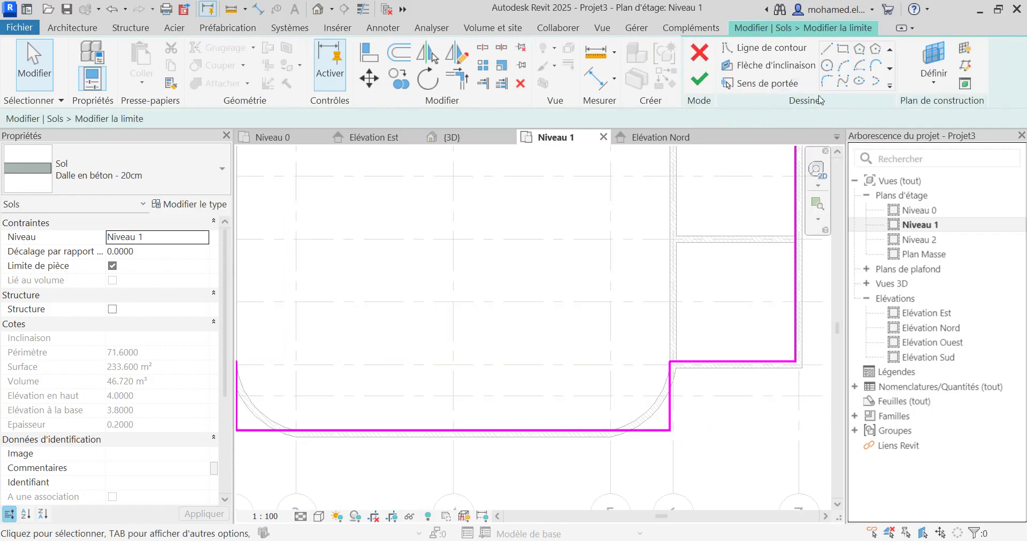
pyautogui.click(843, 65)
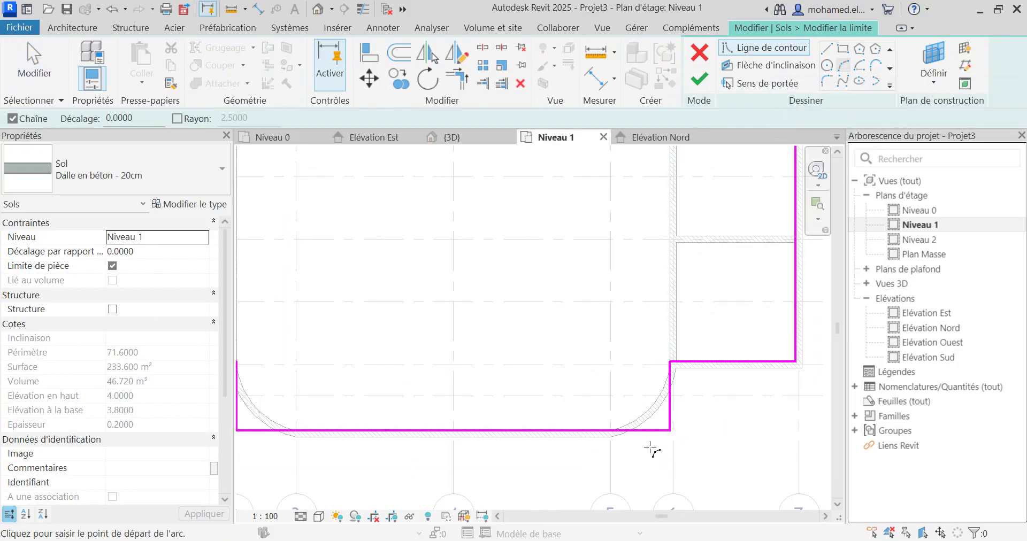
pyautogui.scroll(3, 653, 447)
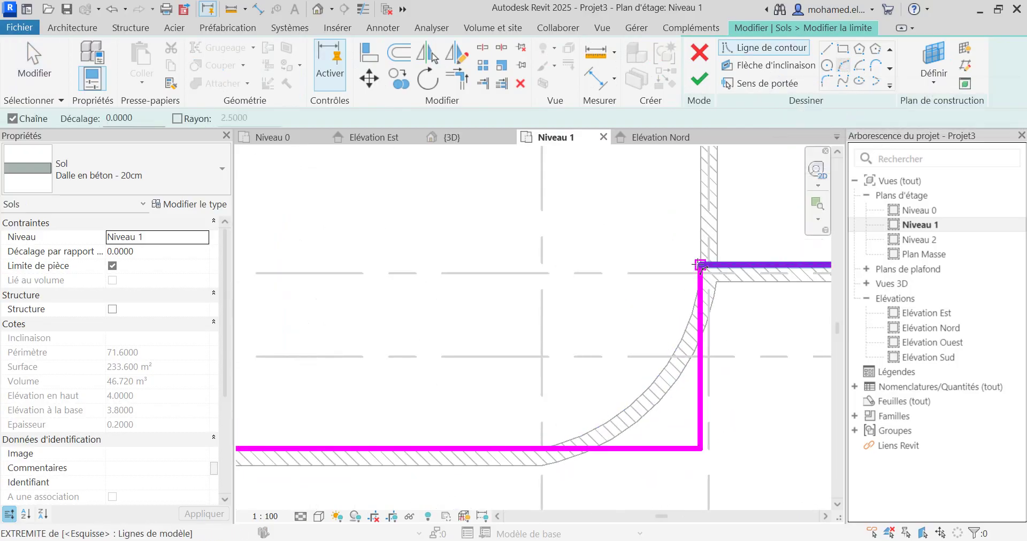
pyautogui.click(700, 265)
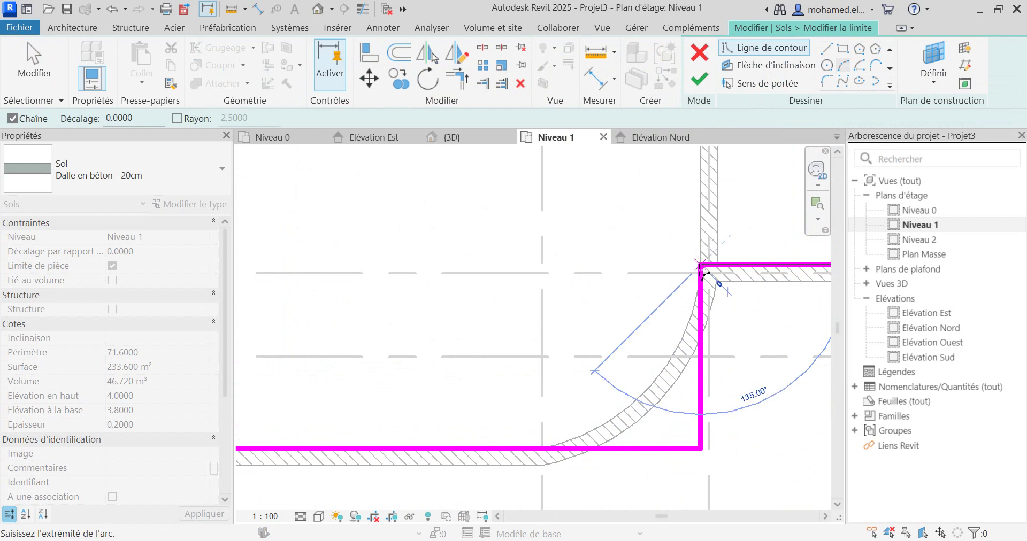
pyautogui.click(540, 449)
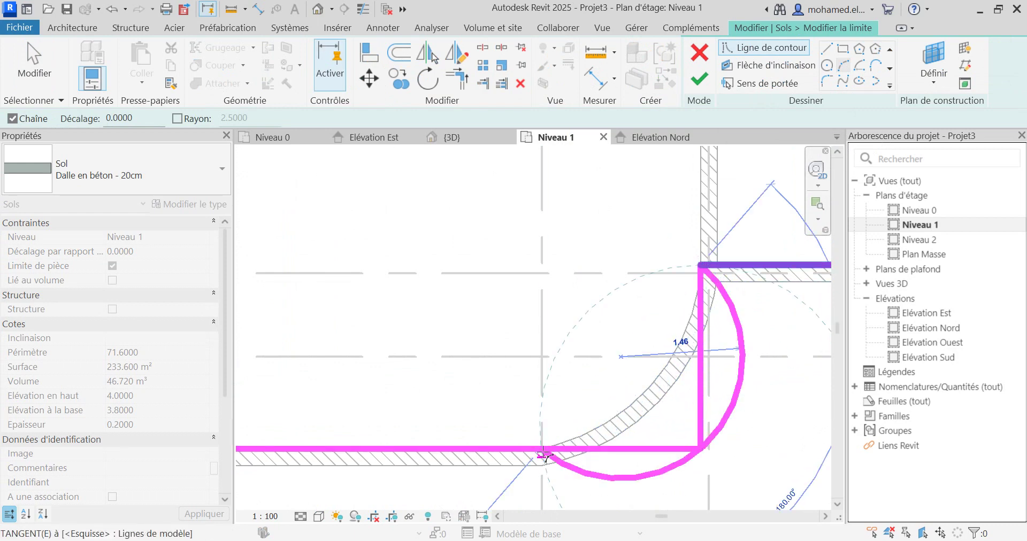
pyautogui.click(657, 377)
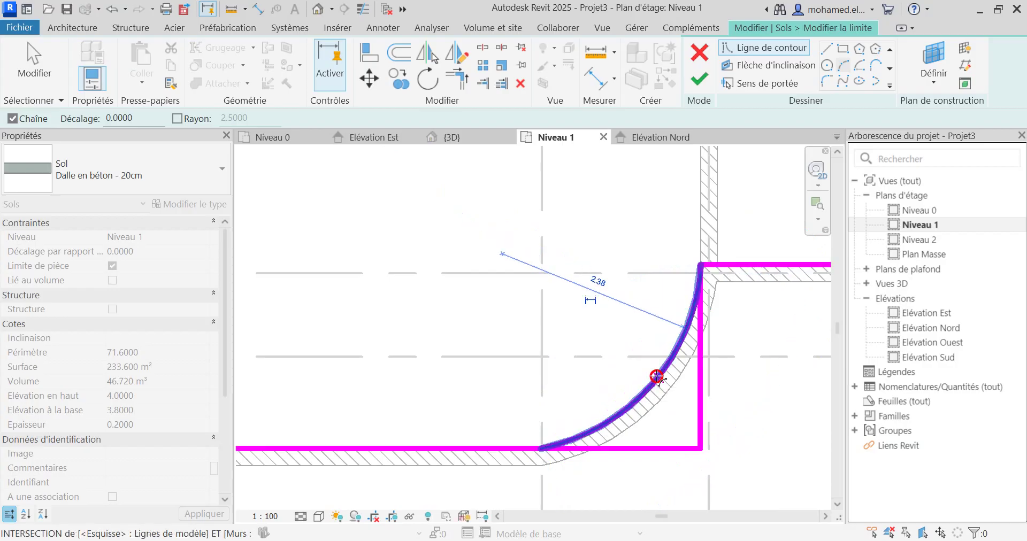
pyautogui.press('Escape')
pyautogui.press('Escape')
# - Delete the short straight boundary line beside grid 6 and shorten the front boundary line to the arc's endpoint at grid 5
pyautogui.click(701, 408)
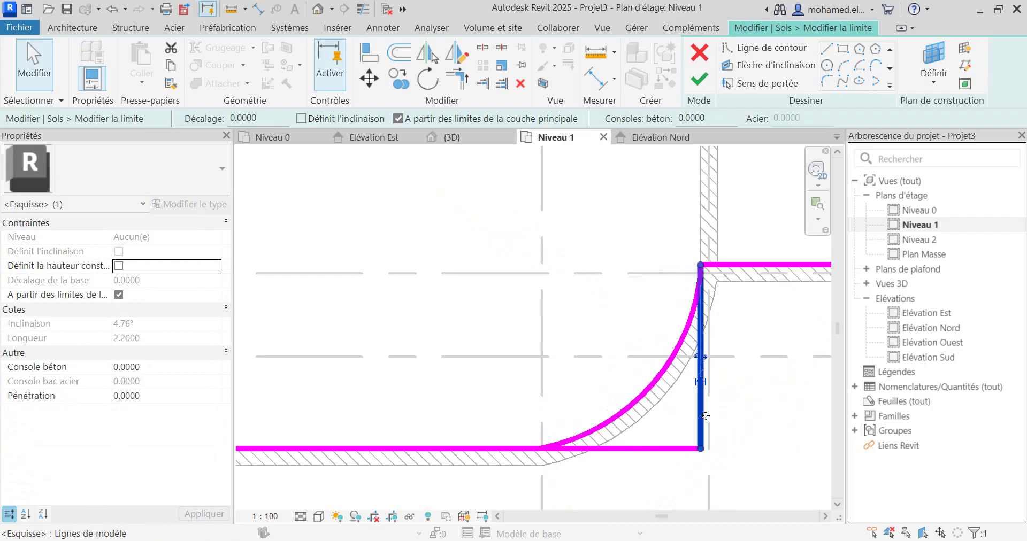
pyautogui.press('Delete')
pyautogui.click(695, 448)
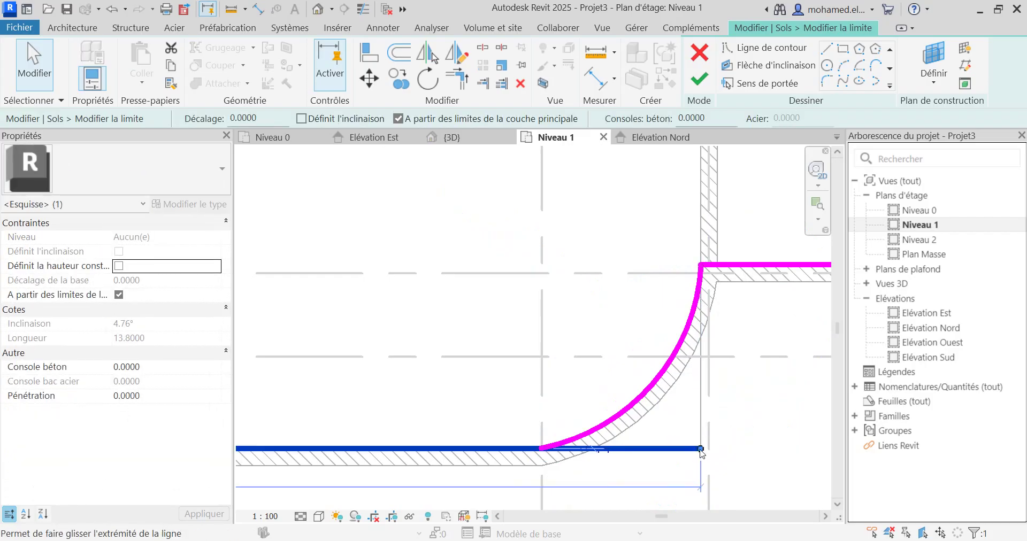
pyautogui.moveTo(701, 449); pyautogui.dragTo(661, 448)
pyautogui.moveTo(600, 457); pyautogui.dragTo(544, 450)
pyautogui.click(666, 490)
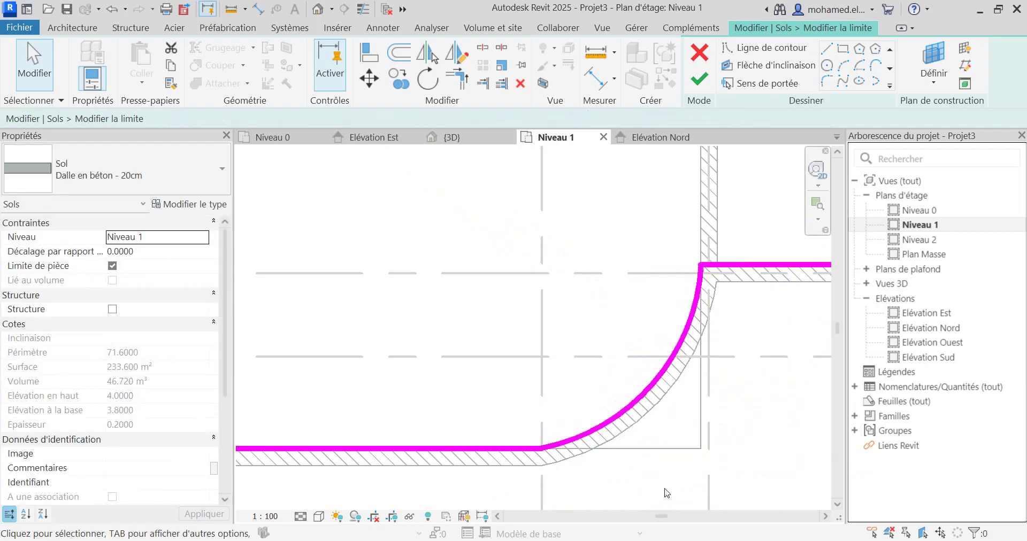
# - Draw a matching boundary arc of about 2.38 m radius along the inner face of the arc wall between grids 2 and 3
pyautogui.scroll(-2, 676, 440)
pyautogui.scroll(-3, 691, 393)
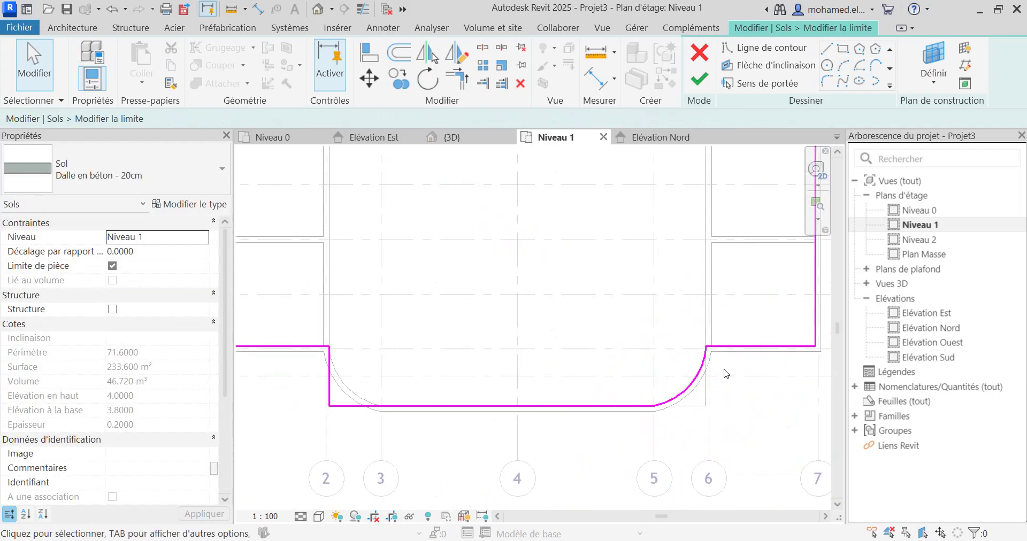
pyautogui.scroll(4, 431, 414)
pyautogui.scroll(1, 431, 415)
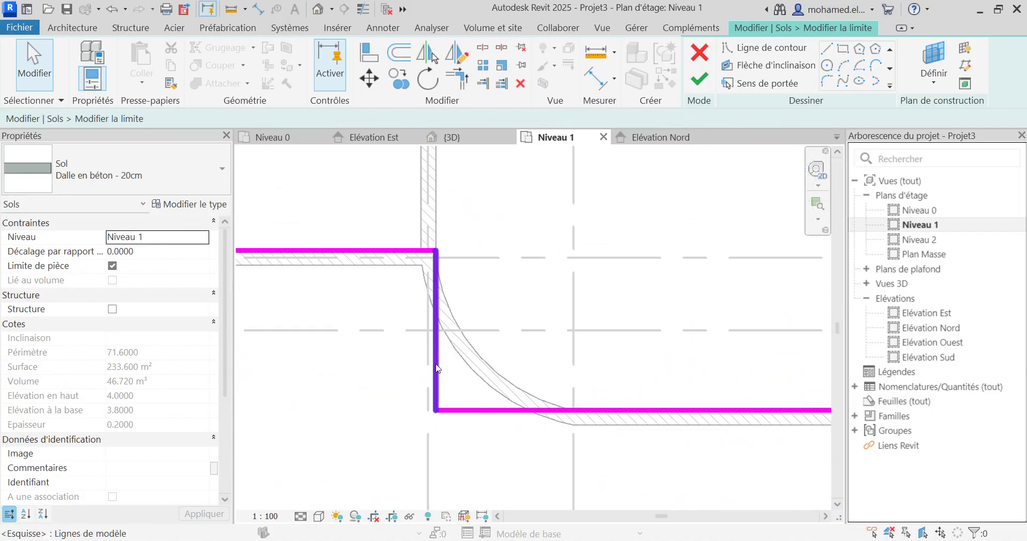
pyautogui.click(842, 67)
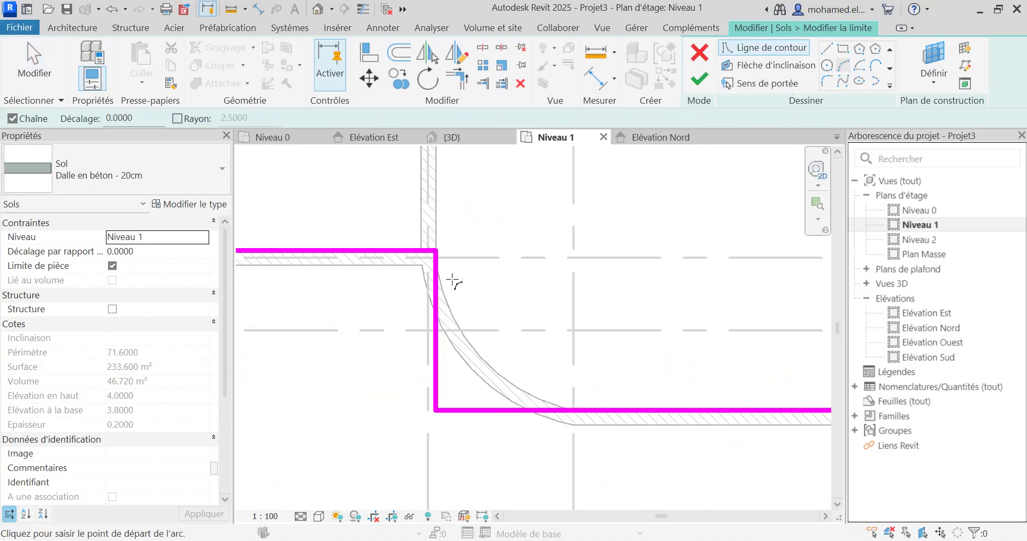
pyautogui.click(436, 250)
pyautogui.click(572, 411)
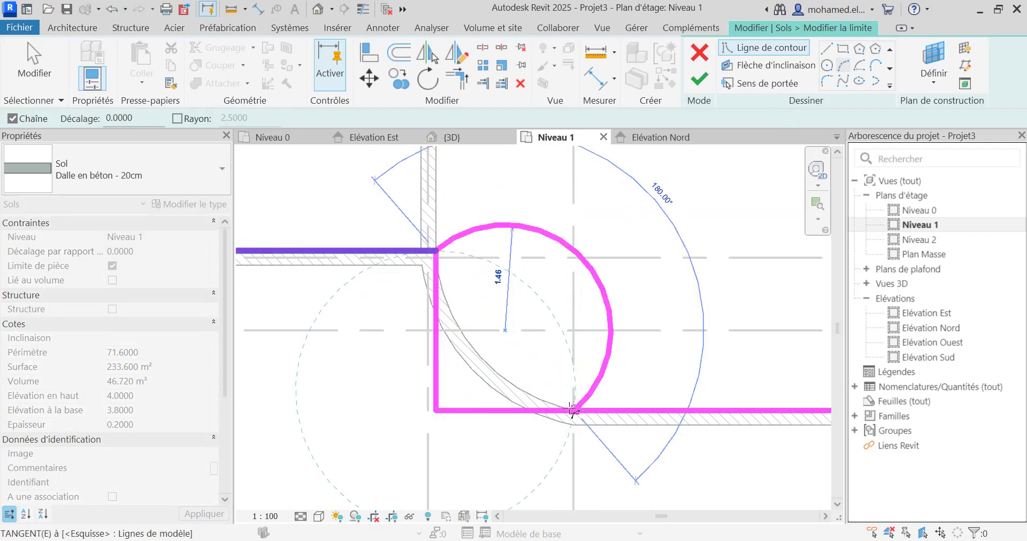
pyautogui.click(470, 342)
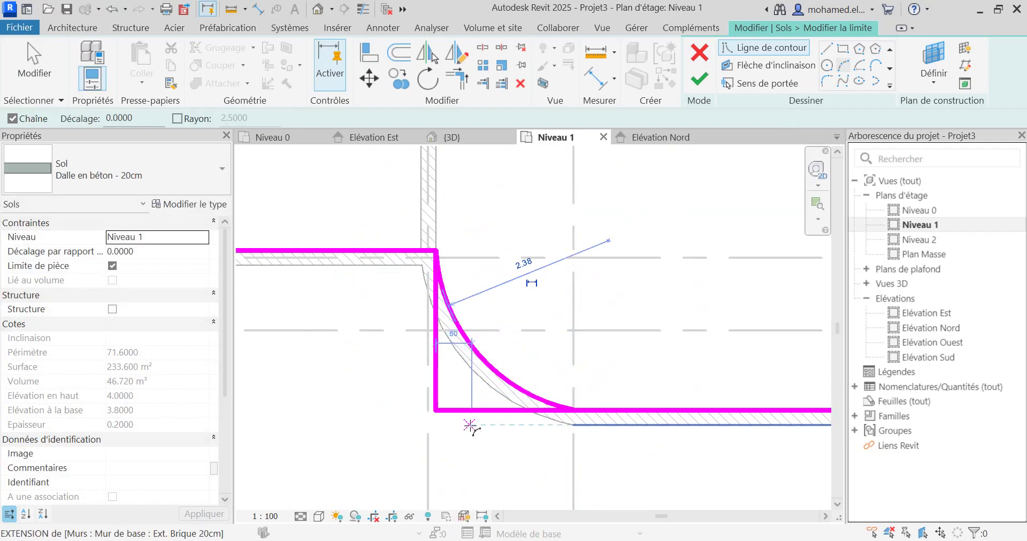
pyautogui.press('Escape')
pyautogui.press('Escape')
# - Delete the short straight boundary line beside grid 2 and shorten the front boundary line to the arc's endpoint at grid 3
pyautogui.click(436, 377)
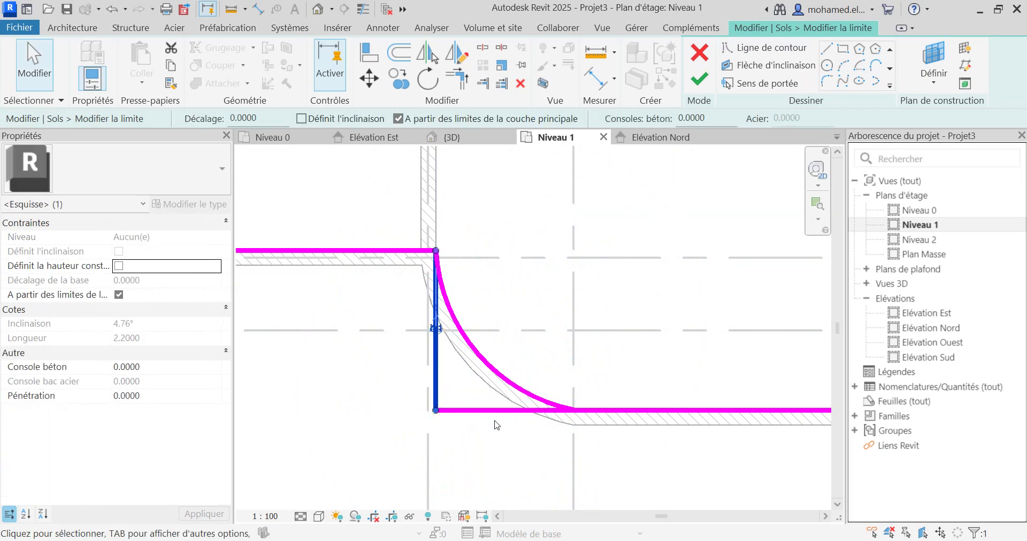
pyautogui.press('Delete')
pyautogui.click(461, 410)
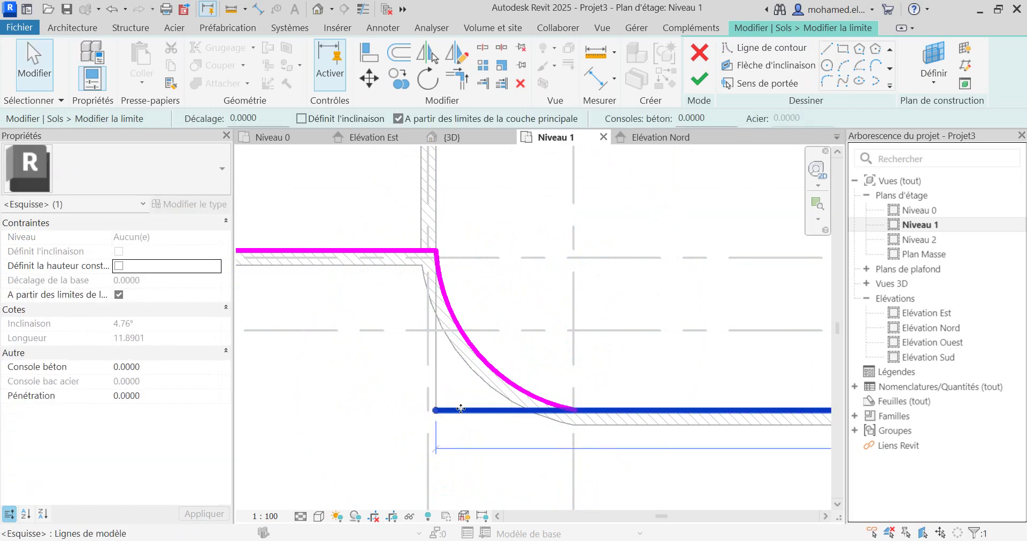
pyautogui.moveTo(435, 411); pyautogui.dragTo(575, 416)
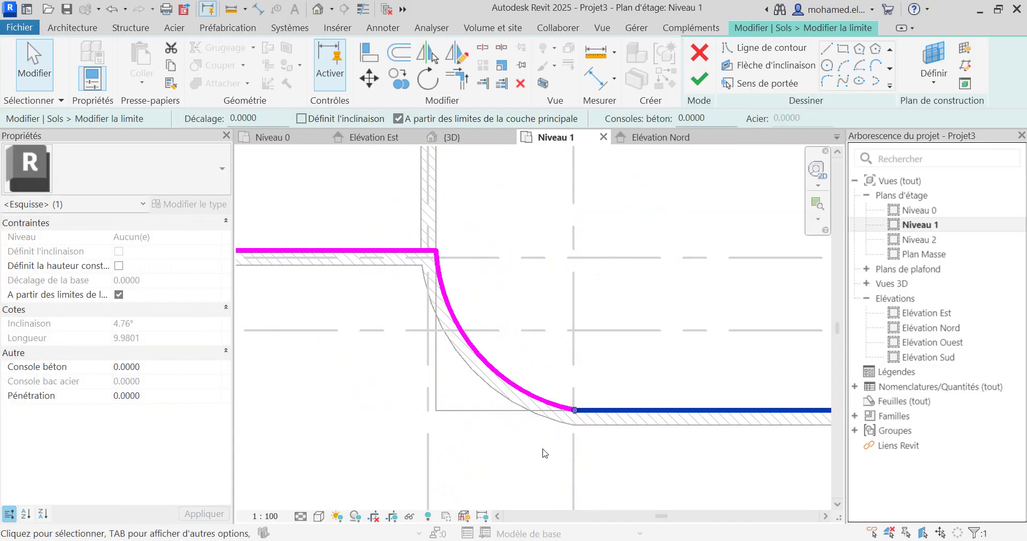
pyautogui.click(527, 448)
# - Finish the Niveau 1 slab's boundary edit and check its rounded corners in the 3D view
pyautogui.scroll(-4, 463, 374)
pyautogui.scroll(-1, 448, 436)
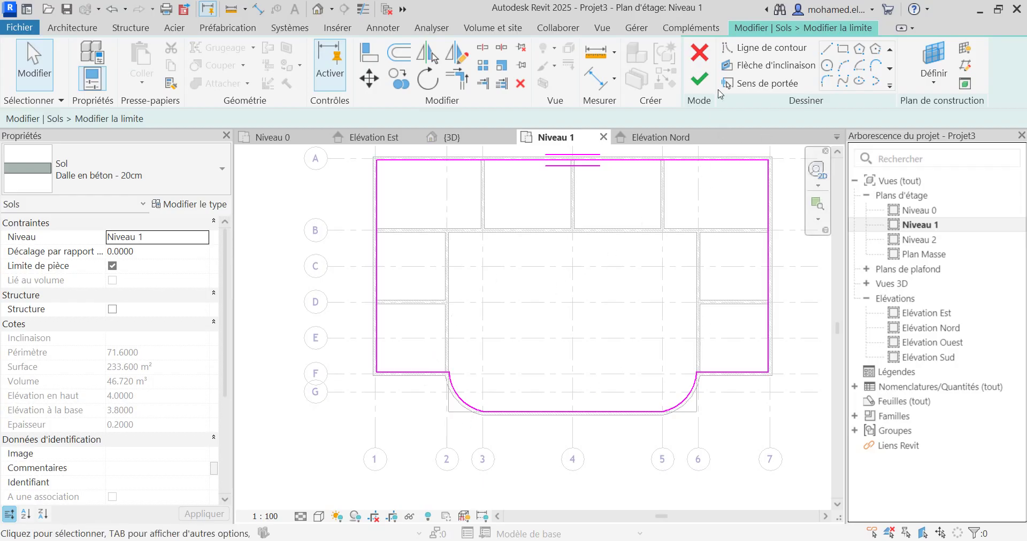
pyautogui.click(701, 80)
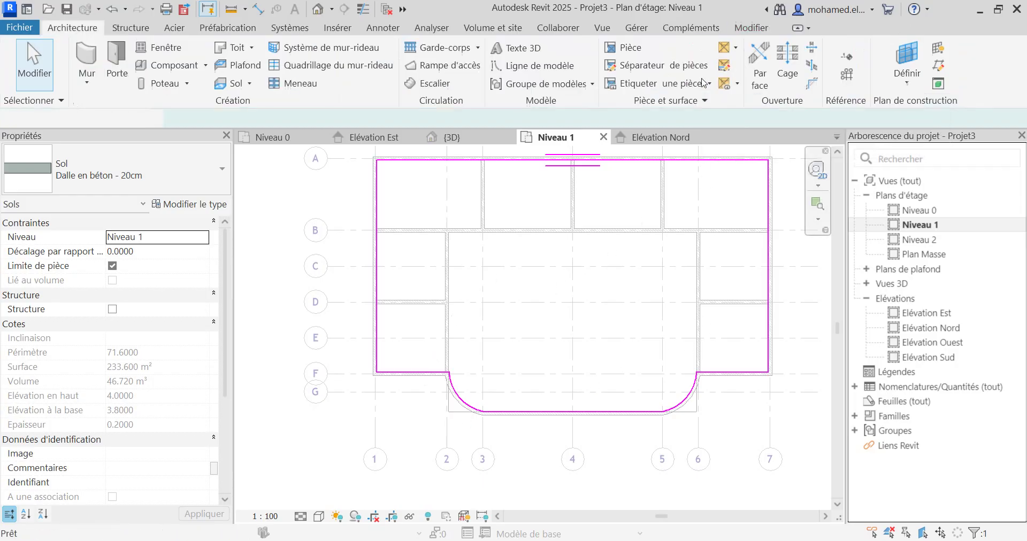
pyautogui.click(451, 137)
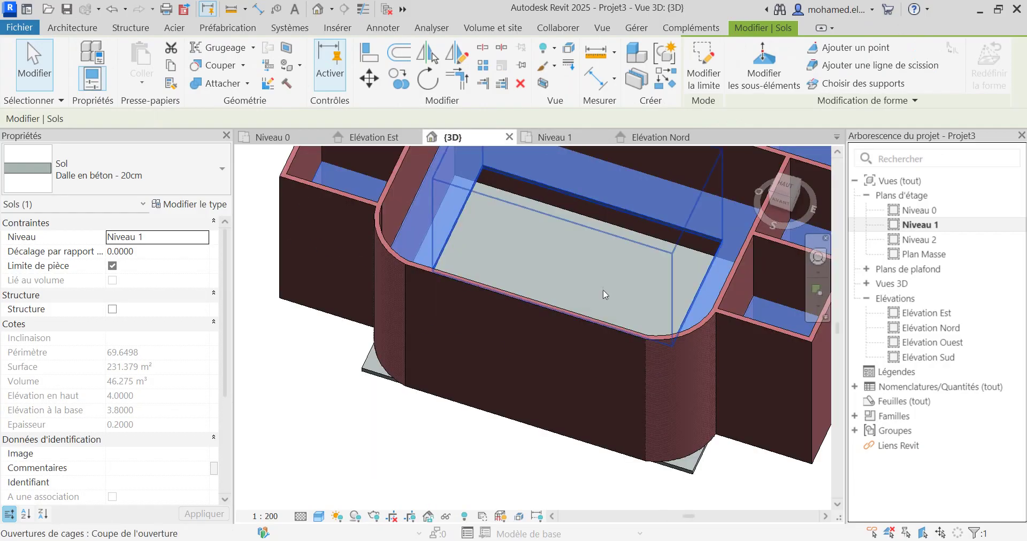
pyautogui.scroll(3, 662, 374)
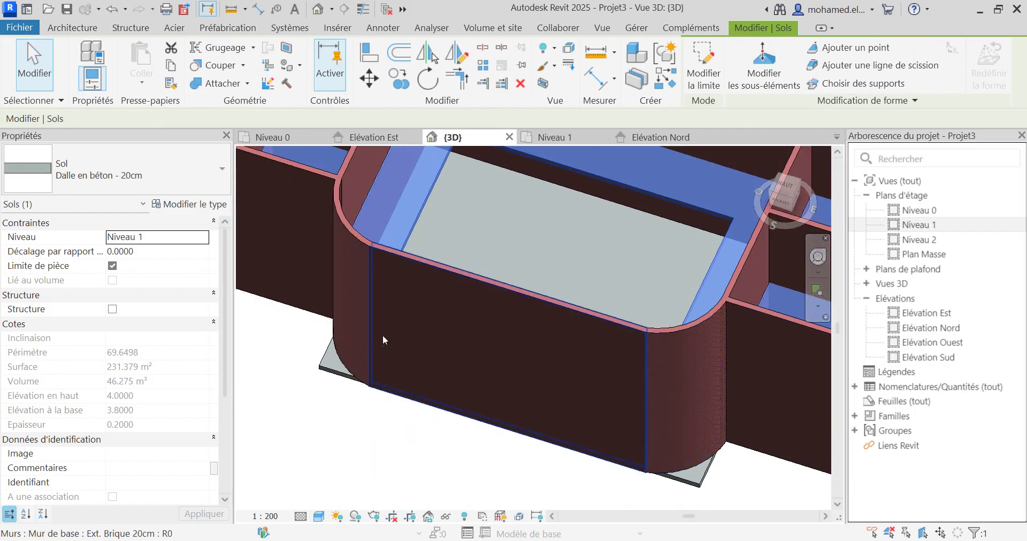
pyautogui.scroll(-2, 720, 346)
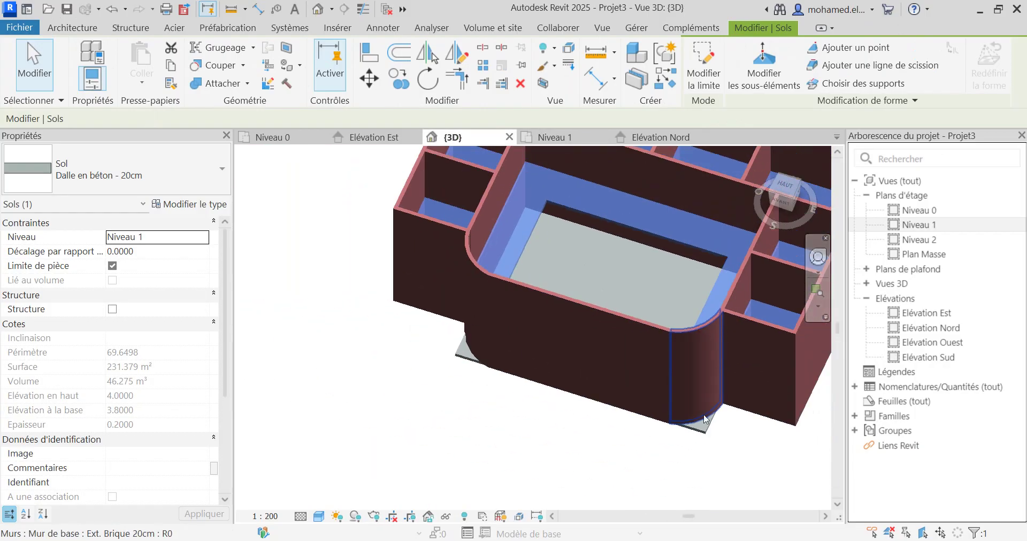
# - Select the Niveau 0 slab in the 3D view and open its boundary for editing in the Niveau 0 floor plan
pyautogui.scroll(4, 701, 435)
pyautogui.click(702, 431)
pyautogui.scroll(-2, 717, 450)
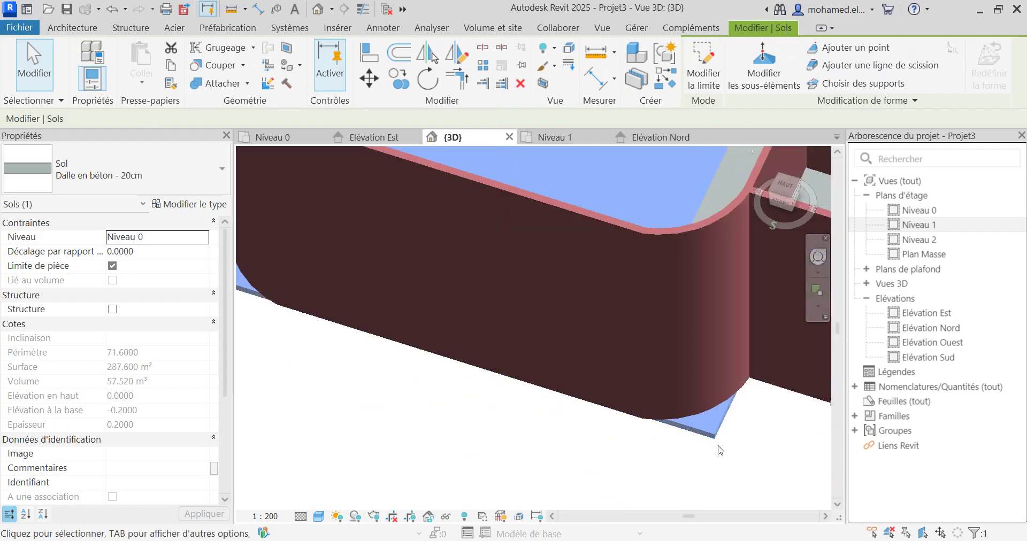
pyautogui.click(276, 138)
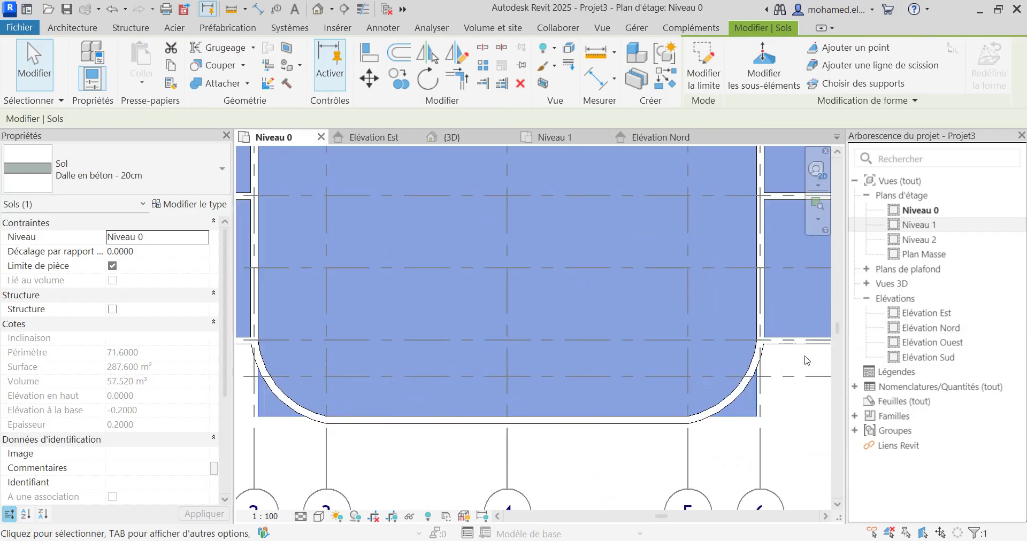
pyautogui.scroll(3, 805, 369)
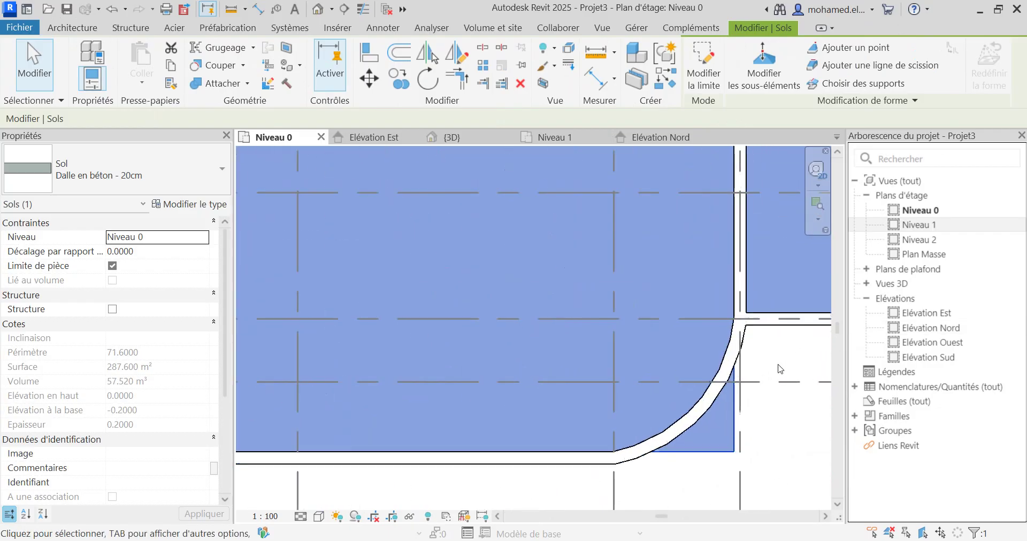
pyautogui.click(705, 71)
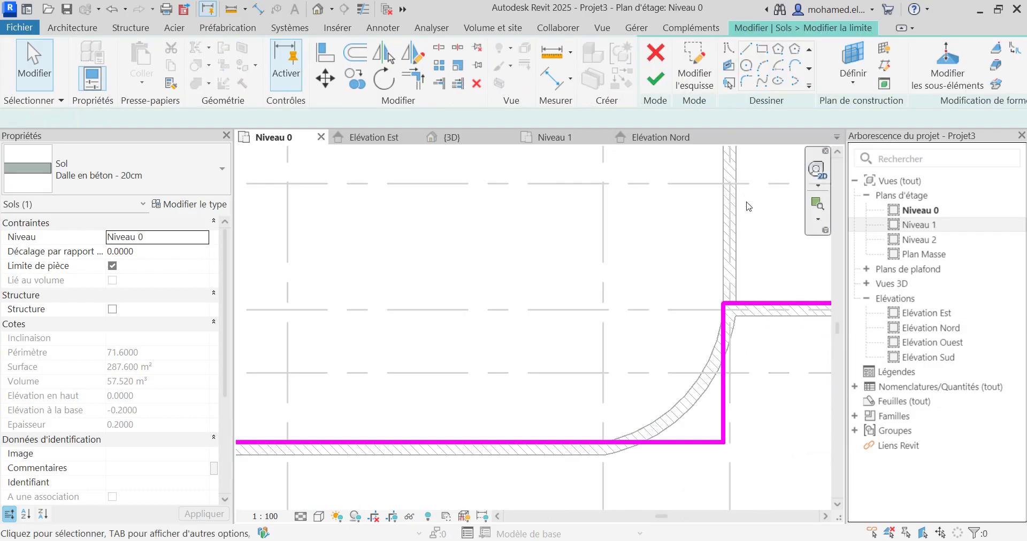
# - Draw an arc in the Niveau 0 slab boundary along the inner face of the arc wall between grids 5 and 6
pyautogui.click(844, 66)
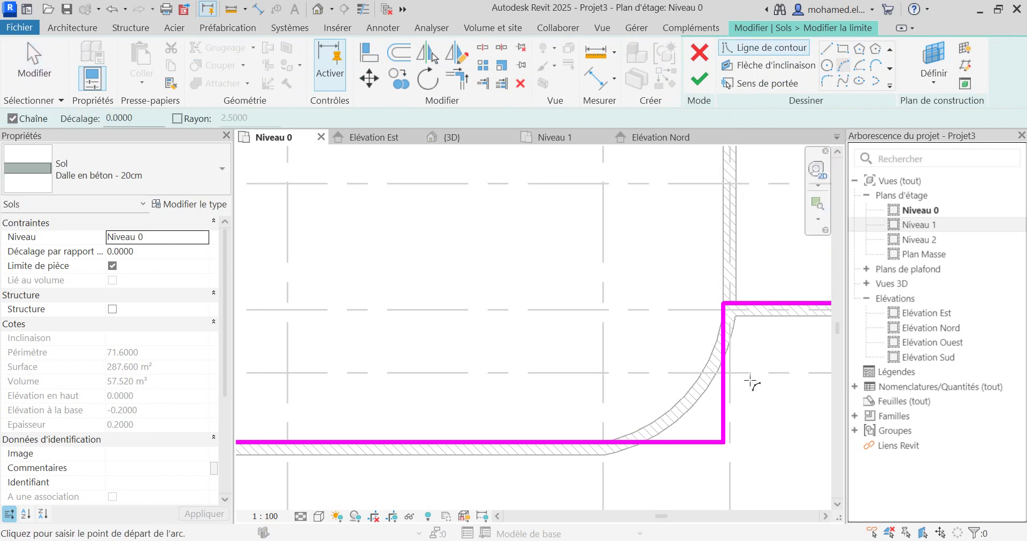
pyautogui.click(723, 303)
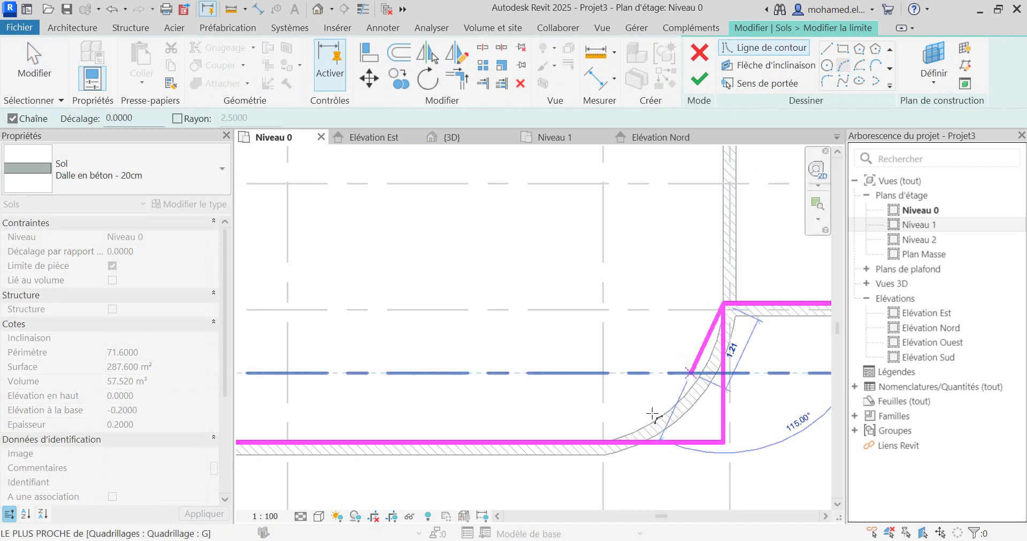
pyautogui.click(605, 443)
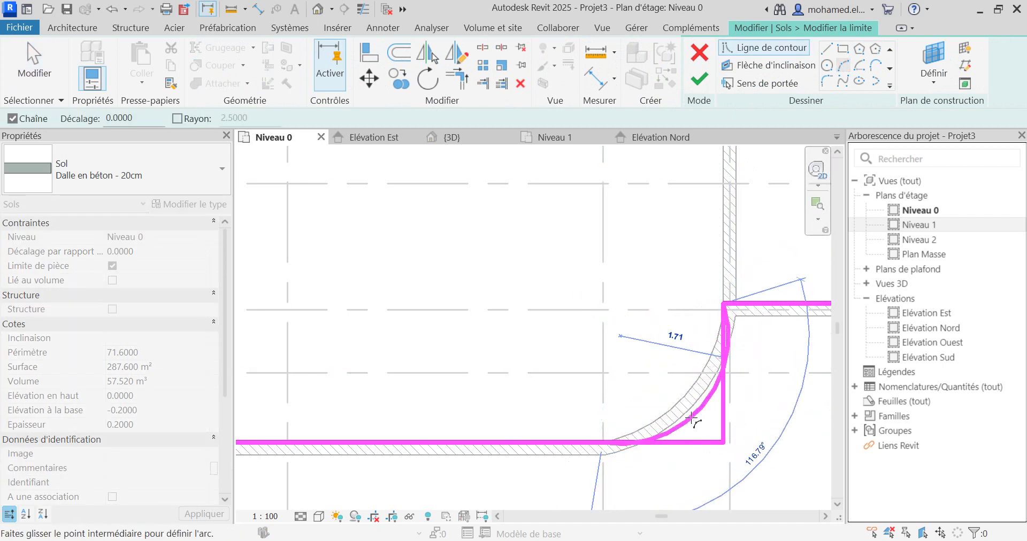
pyautogui.click(685, 397)
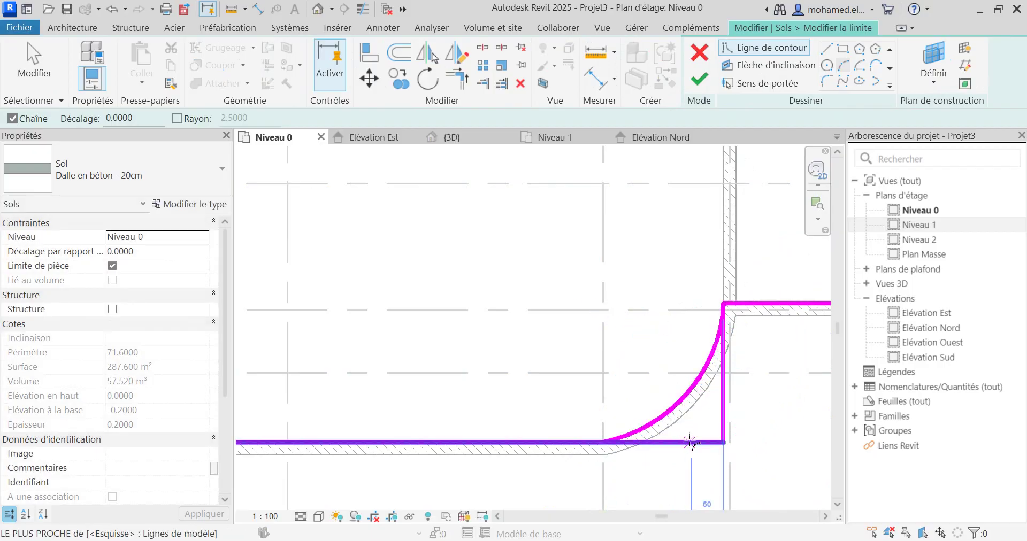
# - Delete the short straight boundary line beside grid 6 and shorten the front boundary line to the arc's endpoint at grid 5
pyautogui.press('Escape')
pyautogui.press('Escape')
pyautogui.click(725, 402)
pyautogui.press('Delete')
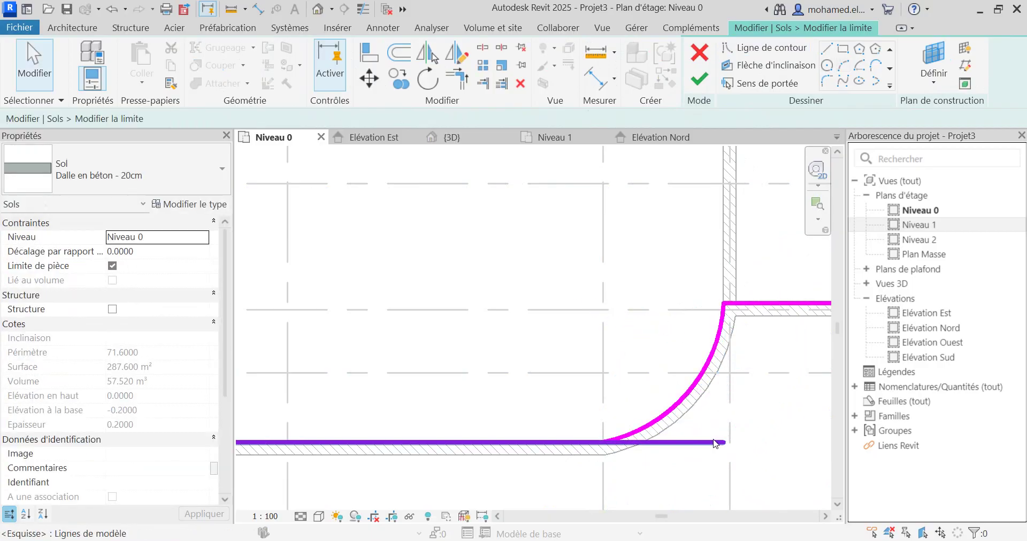
pyautogui.click(726, 442)
pyautogui.moveTo(723, 441); pyautogui.dragTo(603, 443)
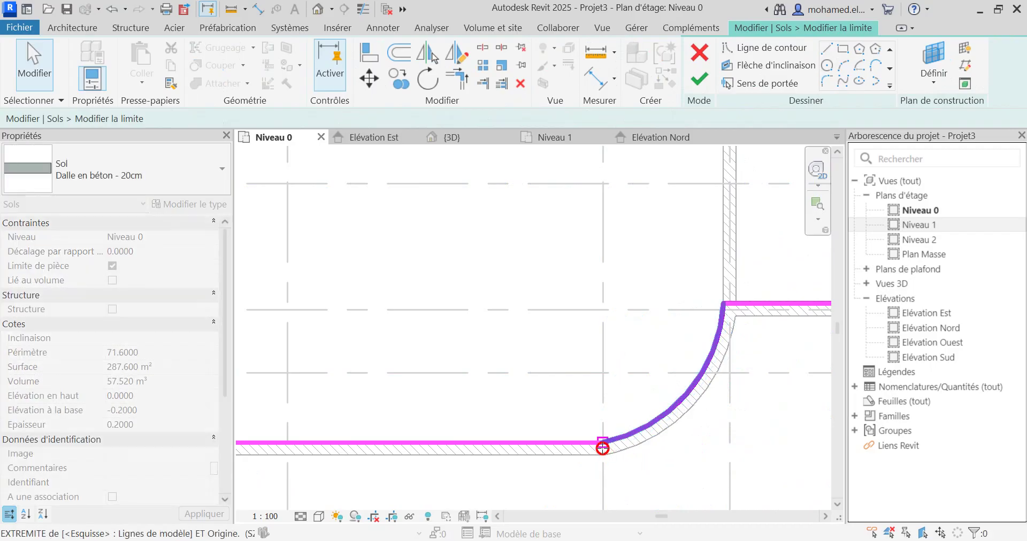
# - Draw an arc in the Niveau 0 slab boundary along the inner face of the arc wall between grids 2 and 3
pyautogui.scroll(-5, 744, 395)
pyautogui.scroll(5, 538, 397)
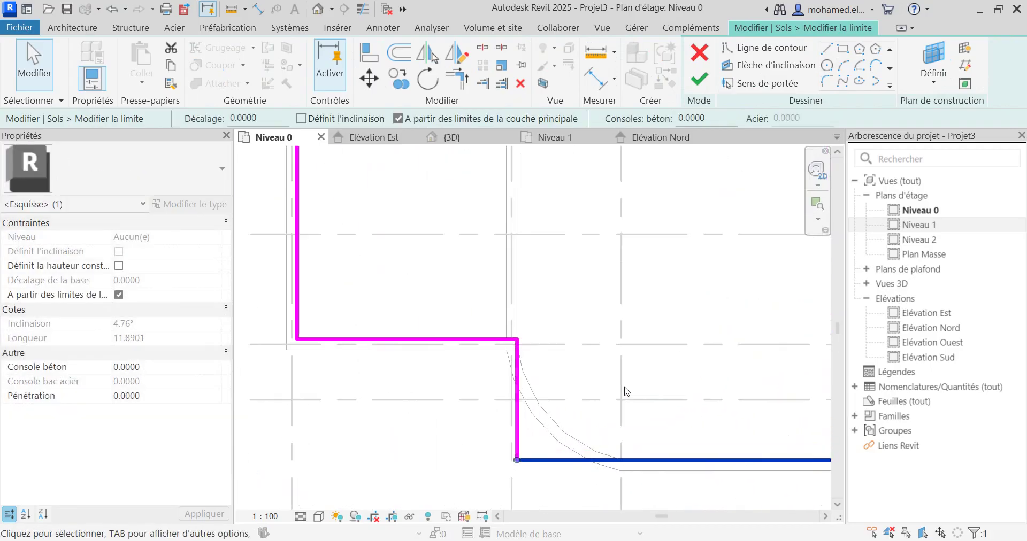
pyautogui.click(843, 65)
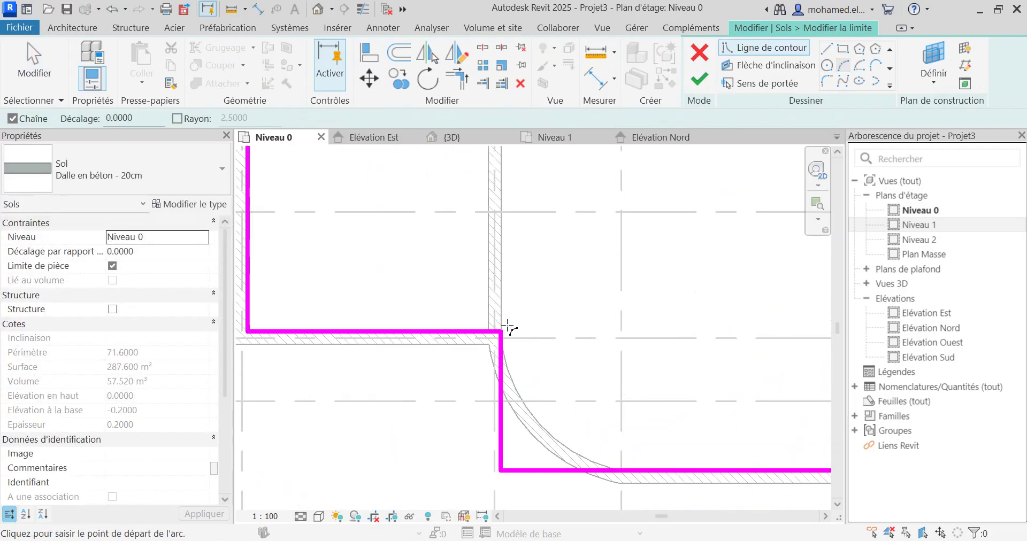
pyautogui.click(501, 332)
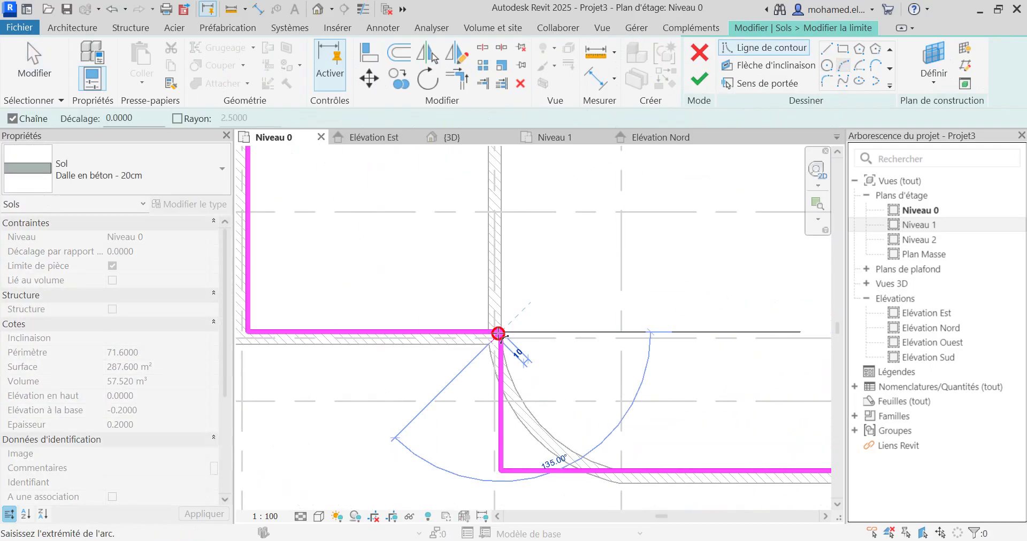
pyautogui.click(620, 470)
pyautogui.click(550, 435)
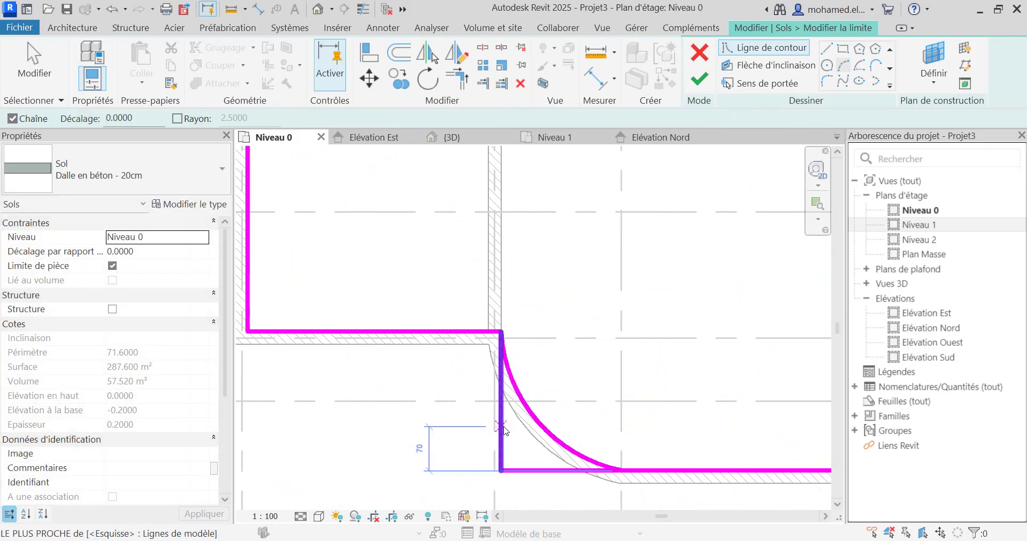
# - Delete the short straight boundary line beside grid 2 and shorten the front boundary line to the arc's endpoint at grid 3
pyautogui.press('Escape')
pyautogui.click(501, 427)
pyautogui.press('Delete')
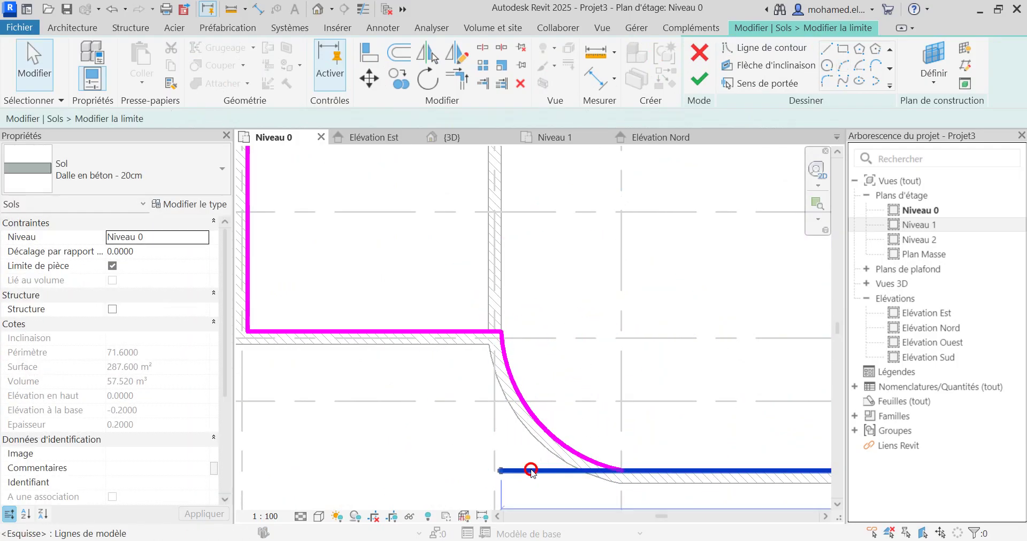
pyautogui.click(531, 470)
pyautogui.moveTo(501, 471)
pyautogui.mouseDown()
pyautogui.moveTo(518, 424)
pyautogui.moveTo(620, 471)
pyautogui.mouseUp()
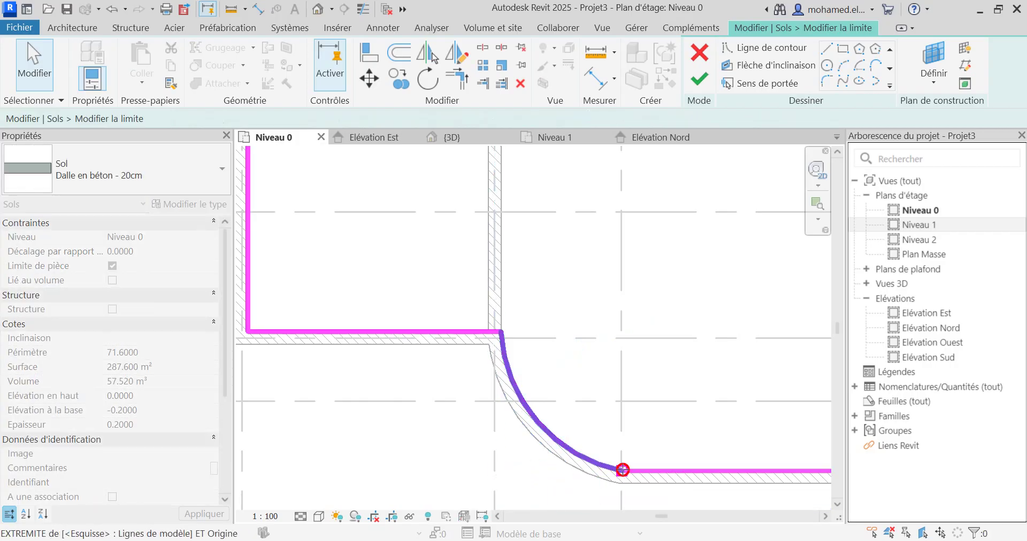
# - Try to flip the front boundary line between grids 3 and 5 to the other face of the wall and back
pyautogui.scroll(-2, 554, 400)
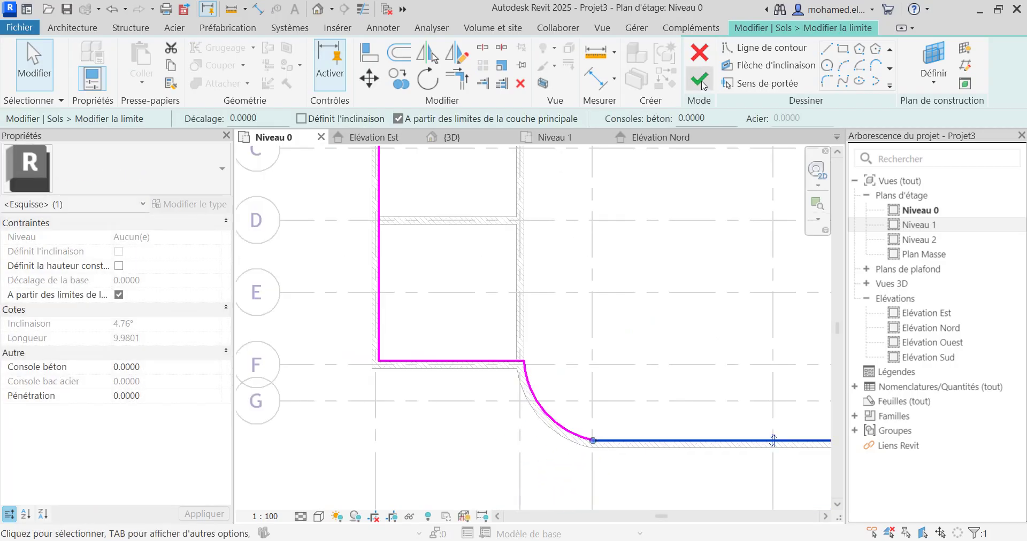
pyautogui.scroll(-2, 383, 447)
pyautogui.scroll(1, 632, 371)
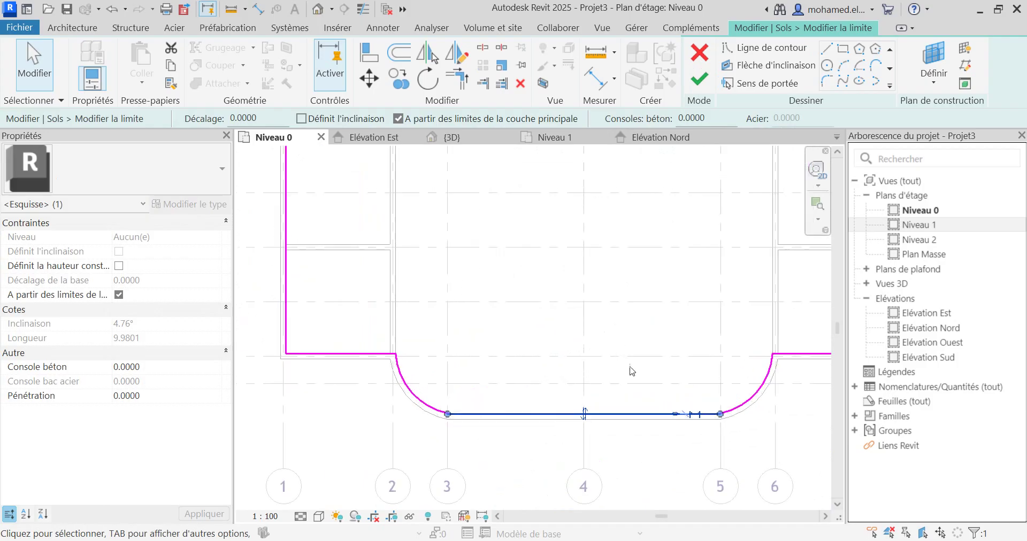
pyautogui.click(583, 413)
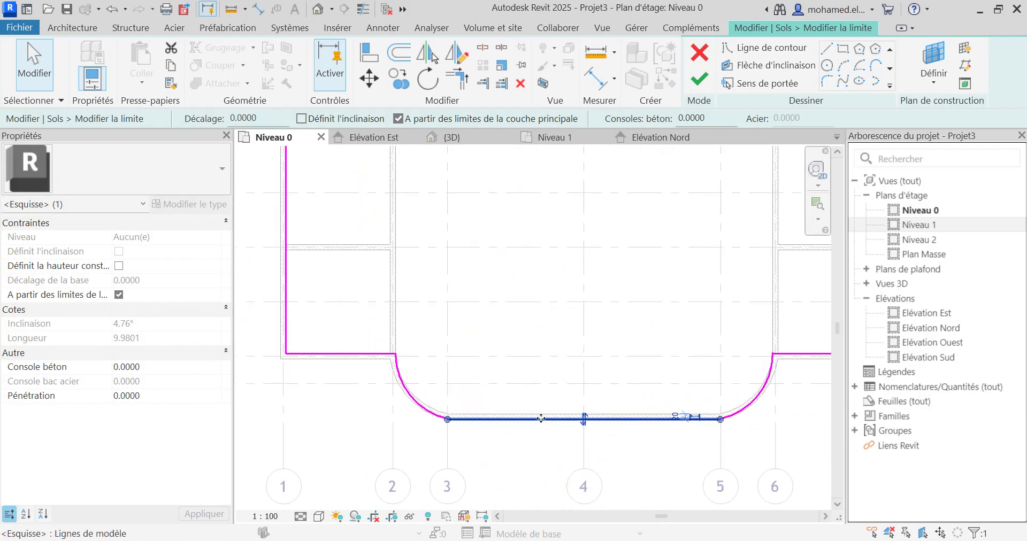
pyautogui.scroll(-2, 289, 340)
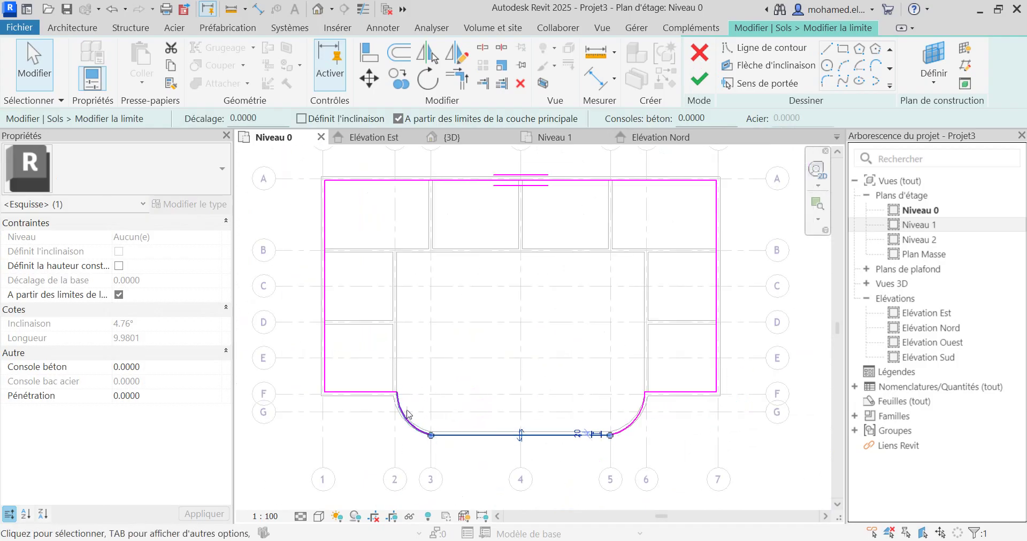
pyautogui.scroll(4, 523, 217)
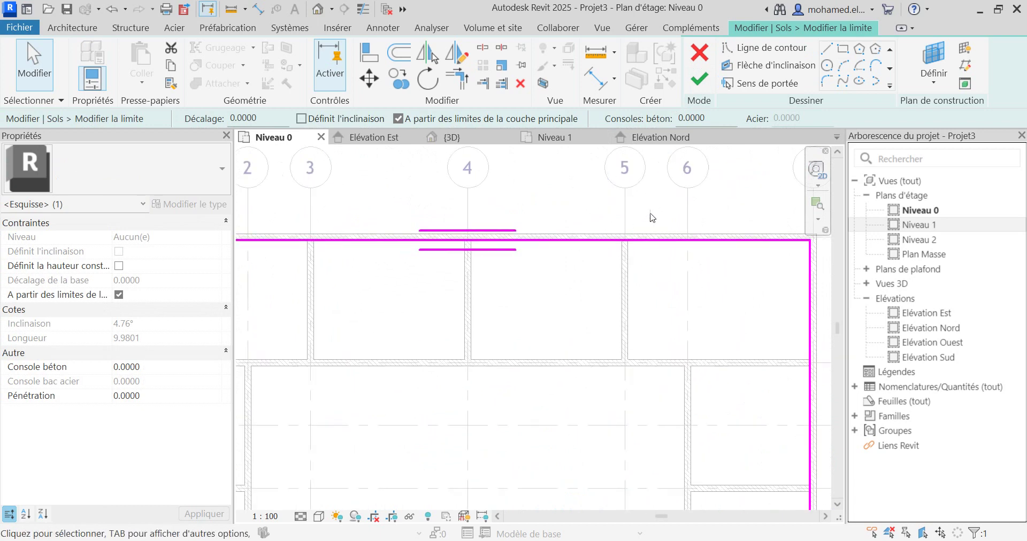
pyautogui.scroll(-4, 631, 257)
pyautogui.scroll(1, 637, 268)
pyautogui.scroll(2, 607, 361)
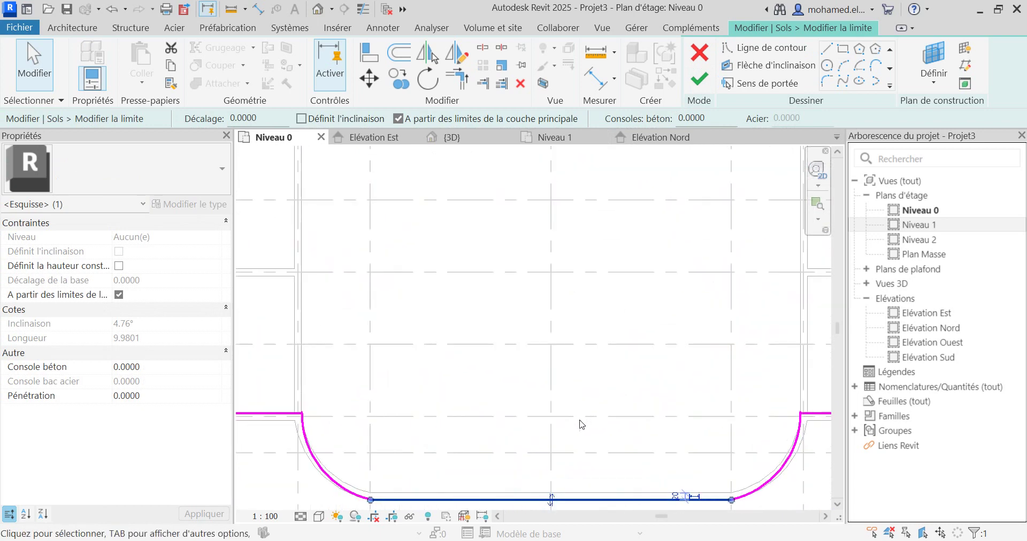
pyautogui.click(555, 486)
pyautogui.scroll(-2, 566, 406)
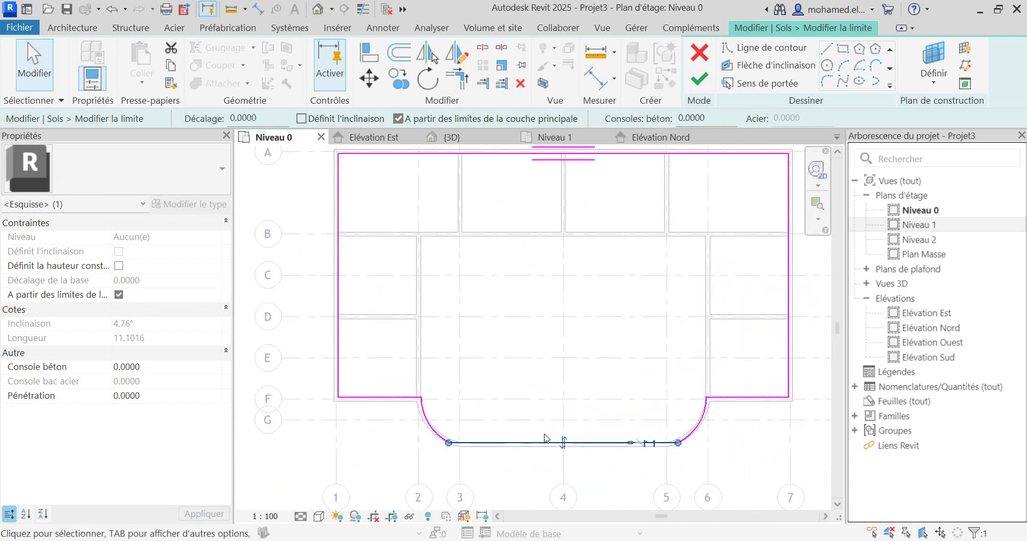
pyautogui.scroll(5, 459, 447)
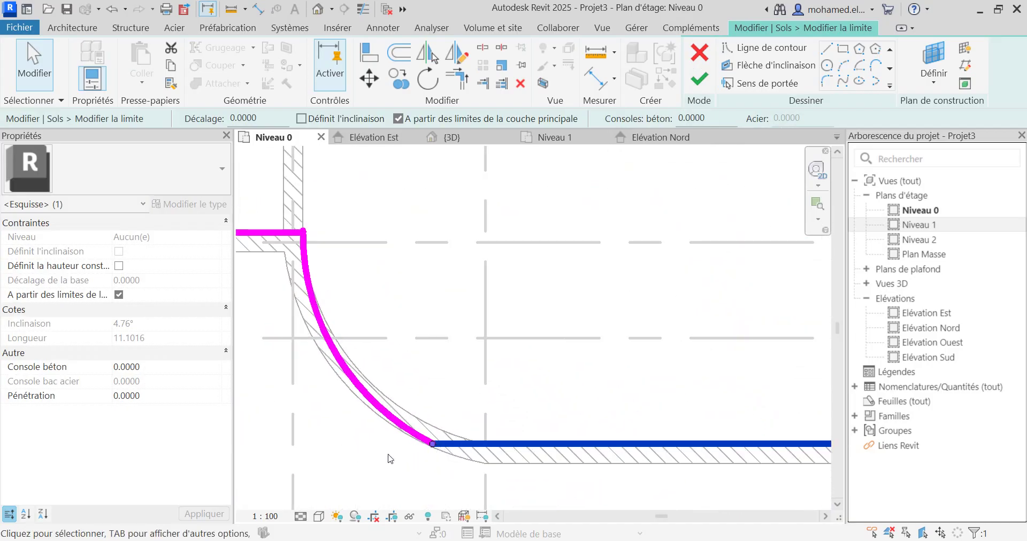
pyautogui.scroll(-3, 454, 463)
pyautogui.click(489, 447)
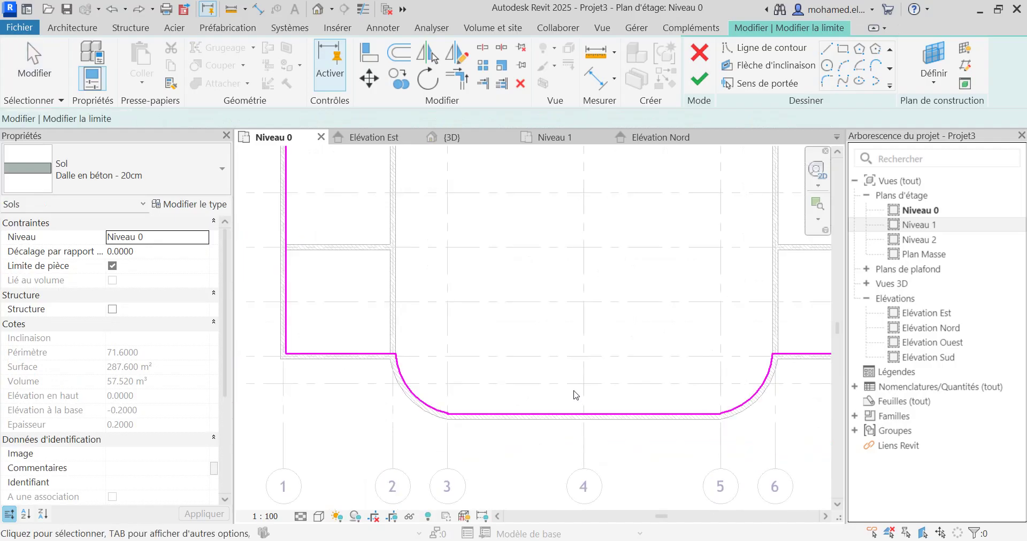
# - Finish the Niveau 0 slab's boundary edit and check the building's rounded front corners in the 3D view
pyautogui.click(697, 75)
pyautogui.scroll(-2, 621, 374)
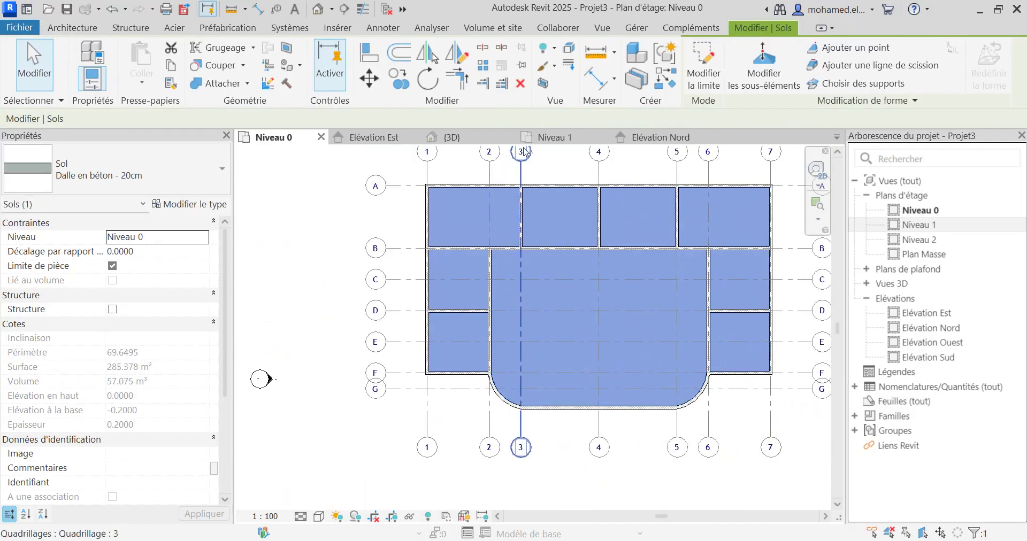
pyautogui.click(463, 138)
pyautogui.scroll(2, 607, 336)
pyautogui.scroll(-3, 605, 330)
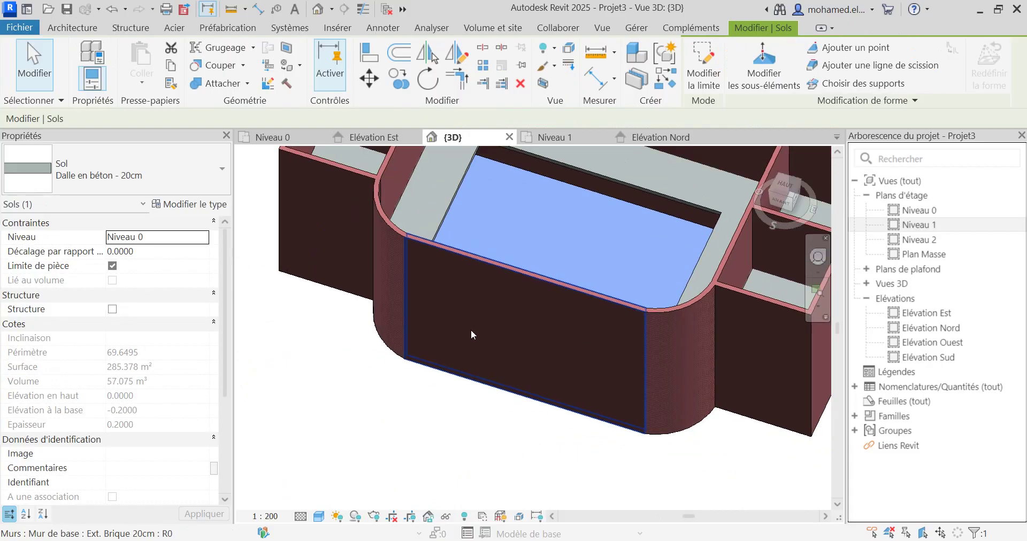
pyautogui.keyDown('shift'); pyautogui.moveTo(470, 329); pyautogui.dragTo(570, 437, button='middle'); pyautogui.keyUp('shift')
pyautogui.scroll(-2, 557, 366)
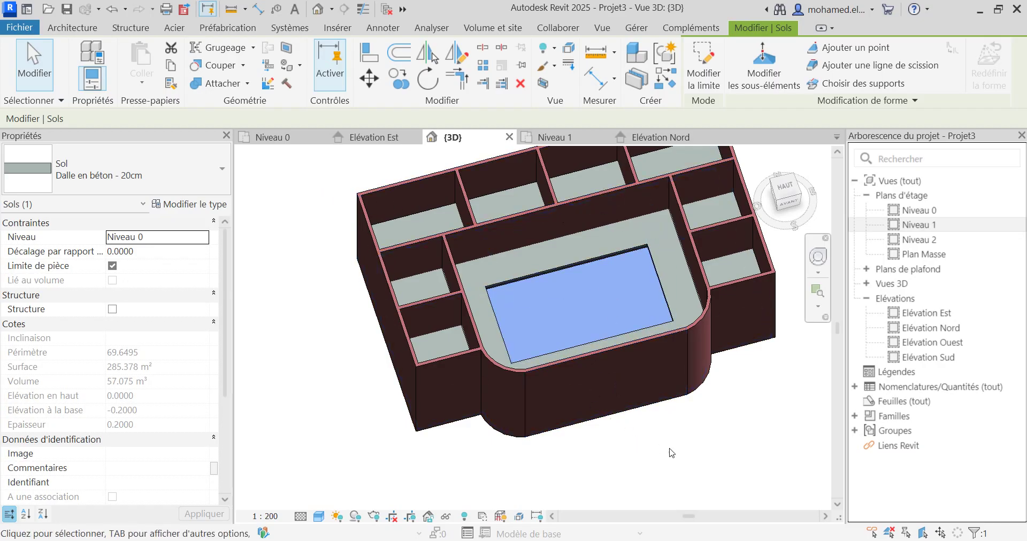
# - Start a stair in the Niveau 0 floor plan using the Escalier assemblé type
pyautogui.click(264, 137)
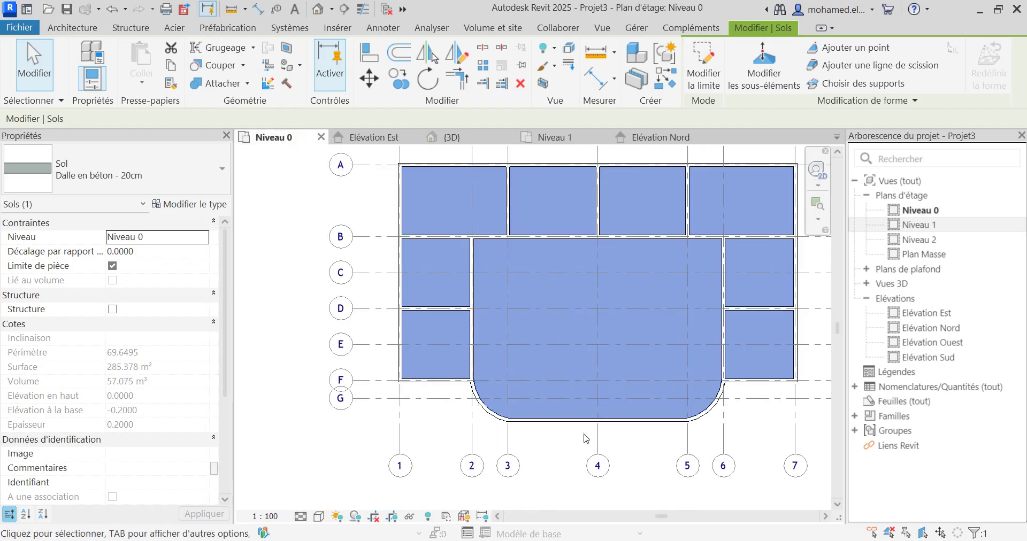
pyautogui.click(558, 491)
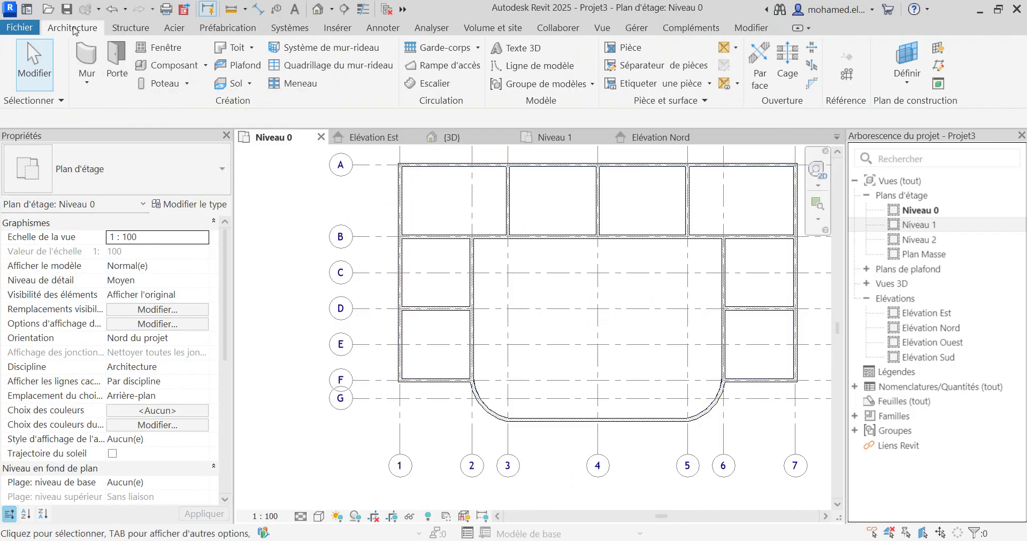
pyautogui.click(443, 84)
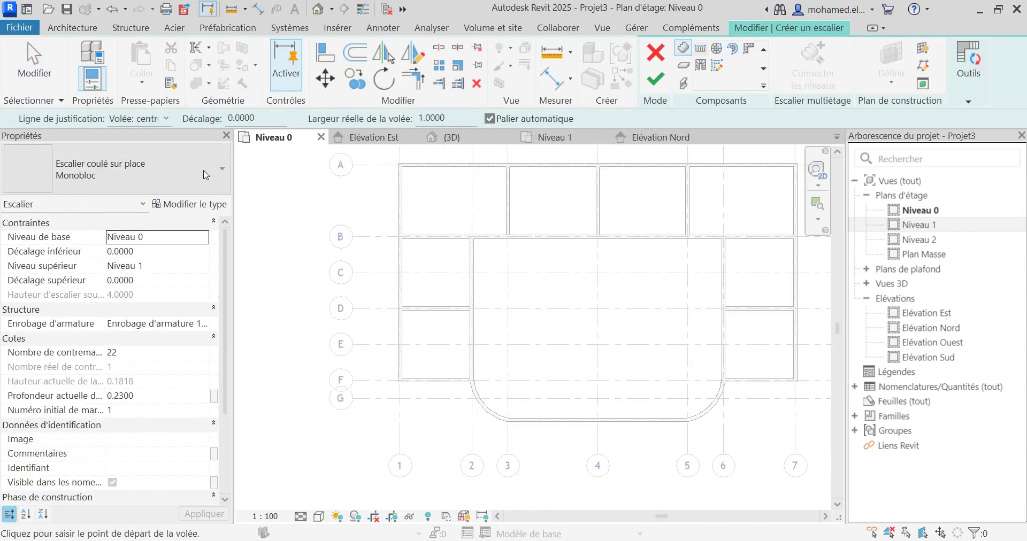
pyautogui.click(205, 175)
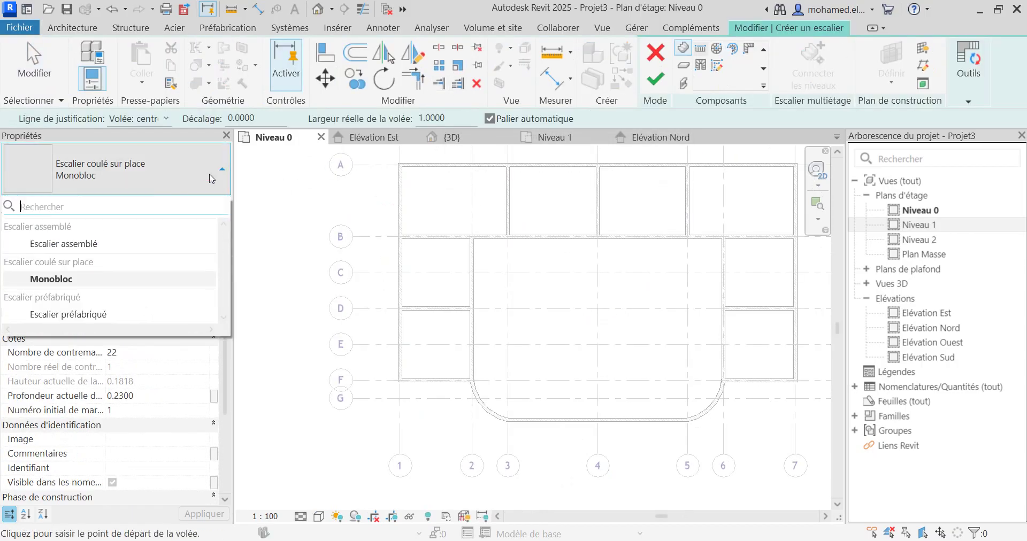
pyautogui.click(81, 245)
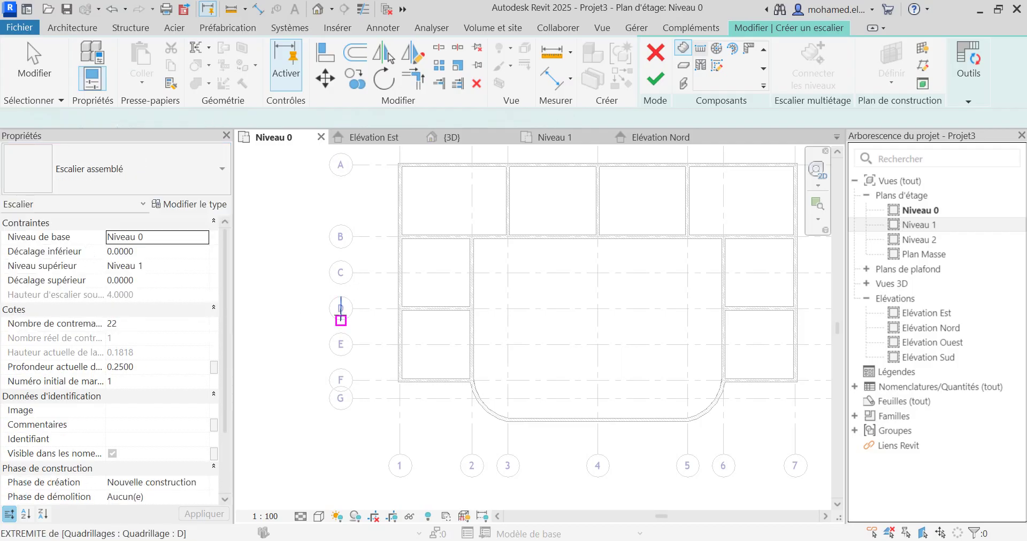
# - Duplicate the Escalier assemblé stair type under the name "Escalier projet formation"
pyautogui.click(194, 204)
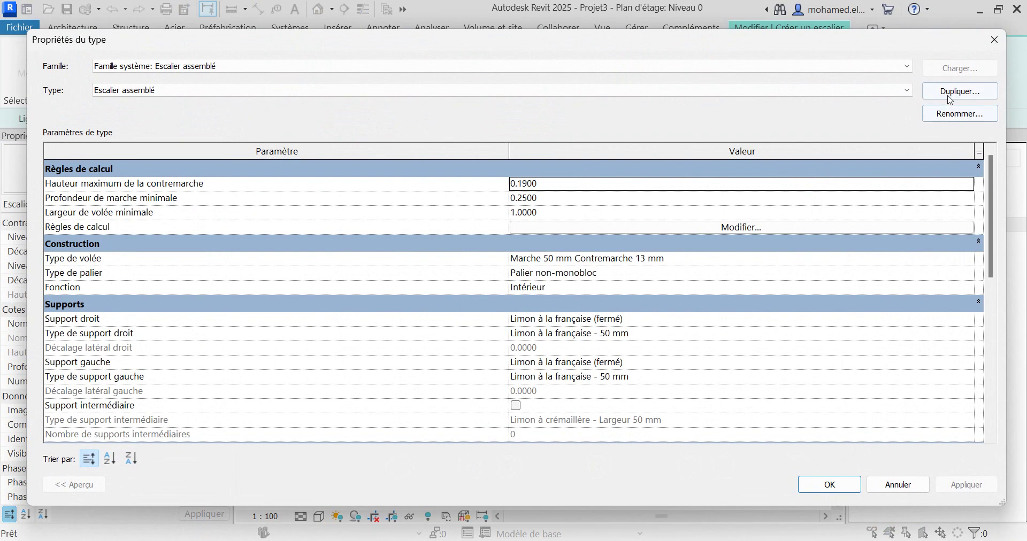
pyautogui.click(955, 92)
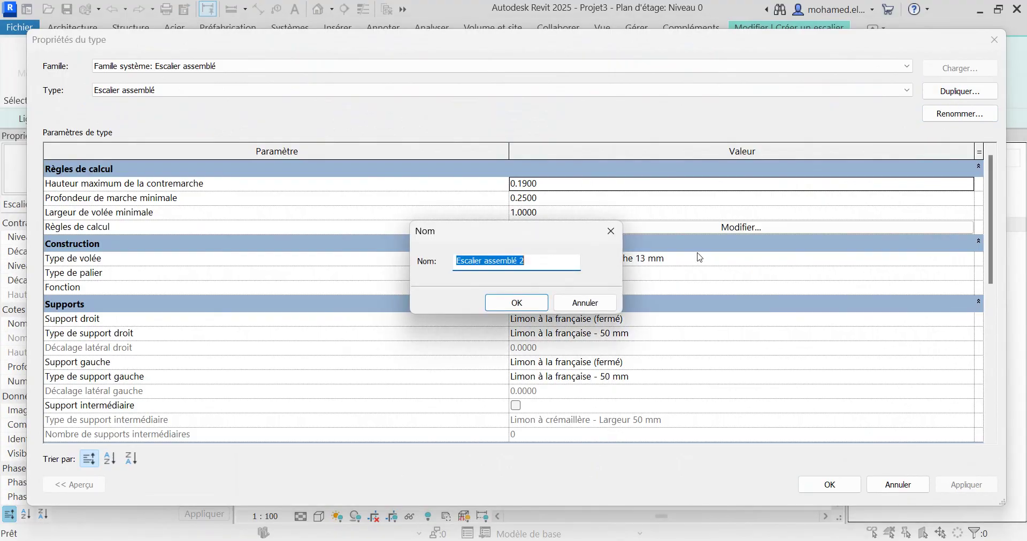
pyautogui.click(538, 257)
pyautogui.moveTo(527, 260); pyautogui.dragTo(485, 262)
pyautogui.write('proj')
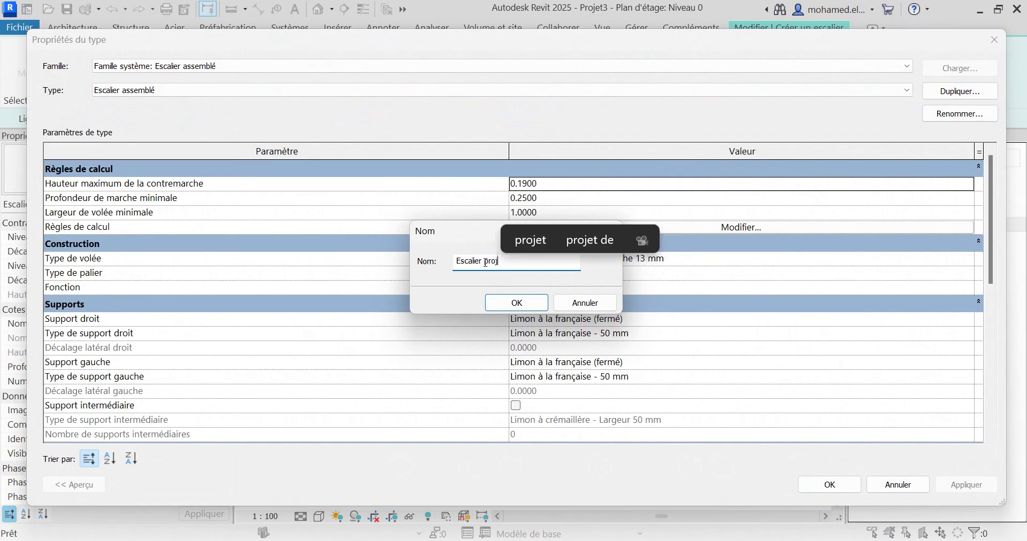
pyautogui.write('et p')
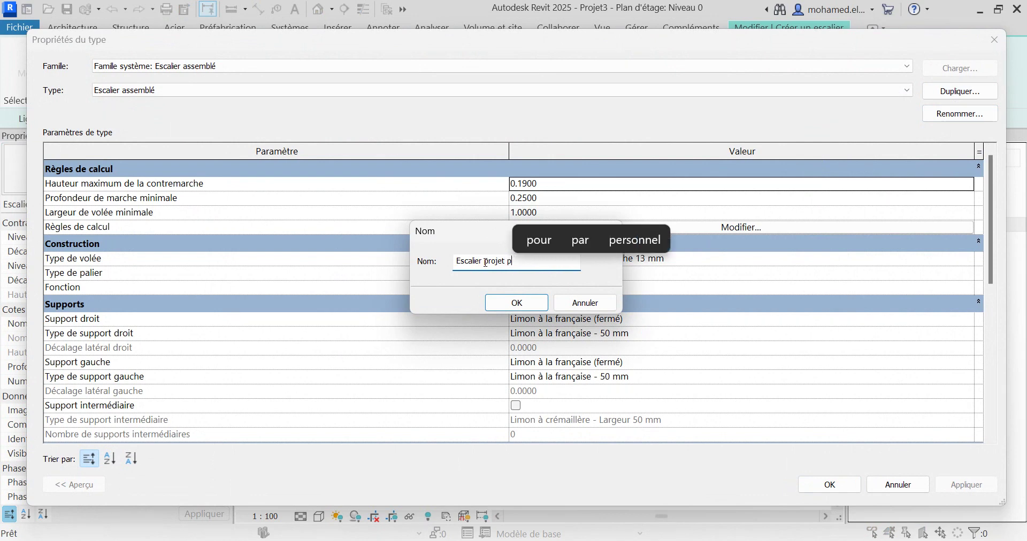
pyautogui.press('BackSpace')
pyautogui.write('fo')
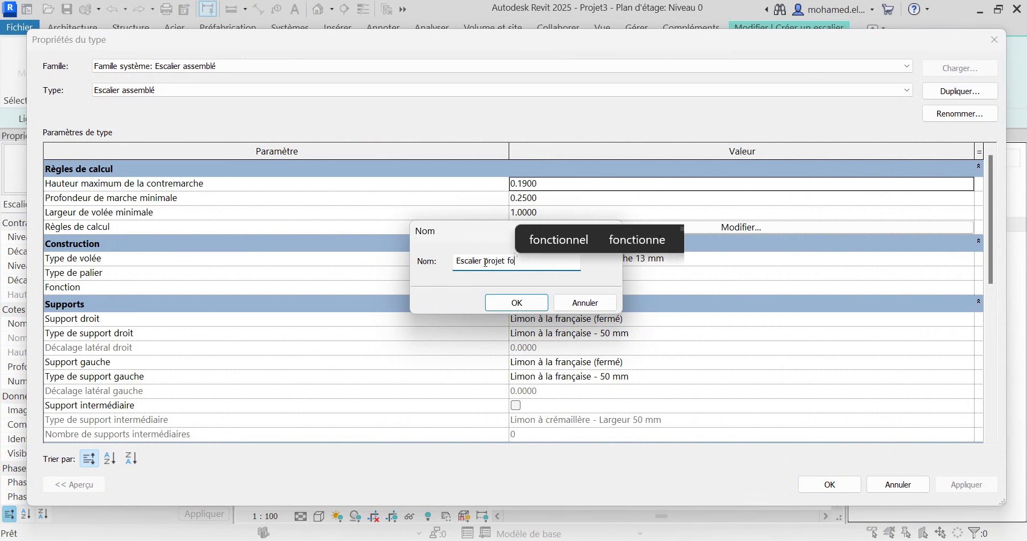
pyautogui.write('rmation')
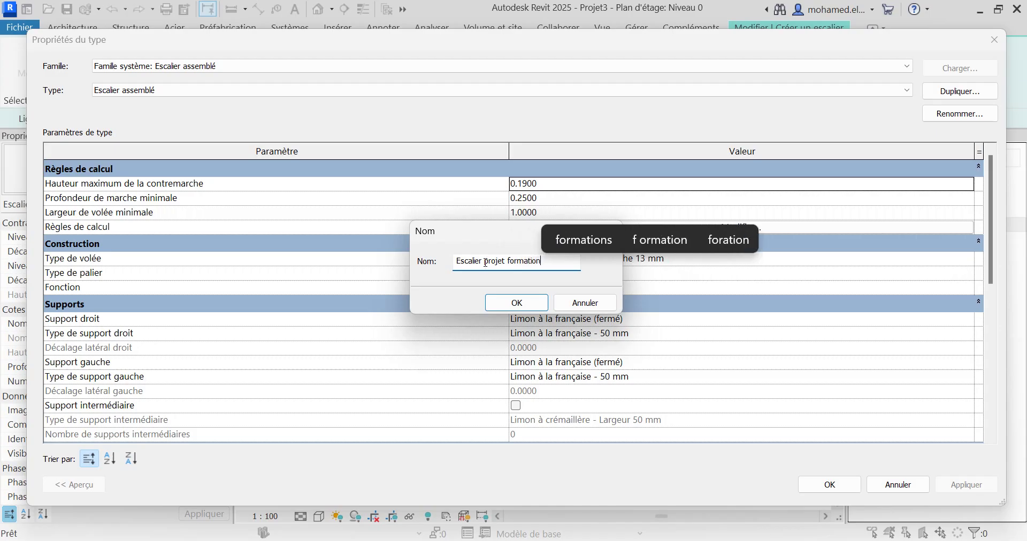
pyautogui.click(516, 302)
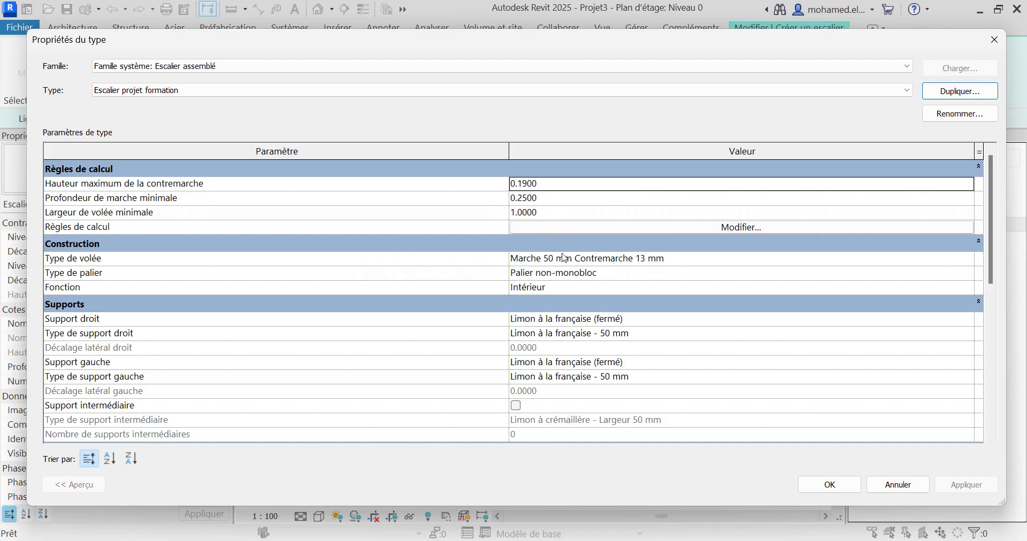
# - Open the stair type's flight type and set its tread and riser materials to Acier inoxydable
pyautogui.click(624, 258)
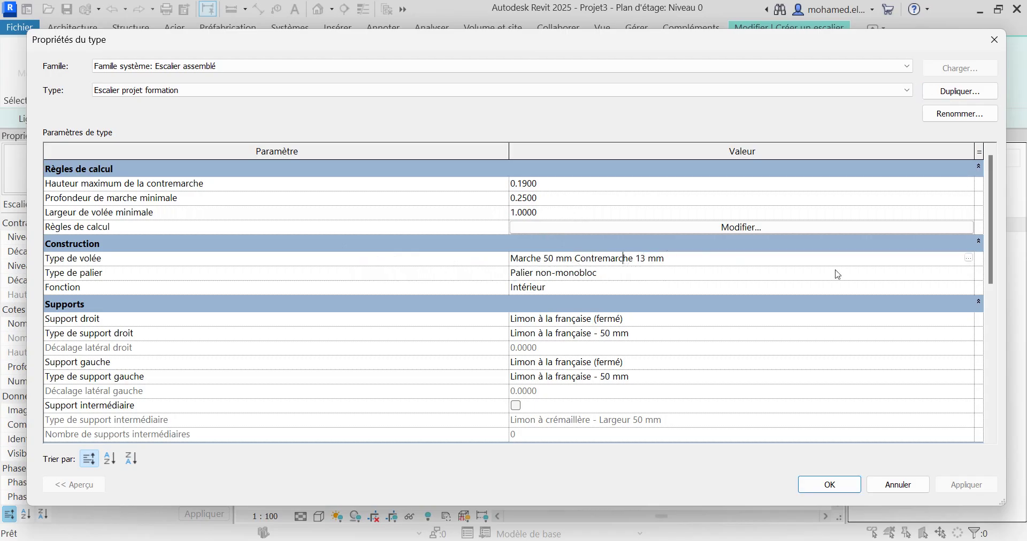
pyautogui.click(969, 257)
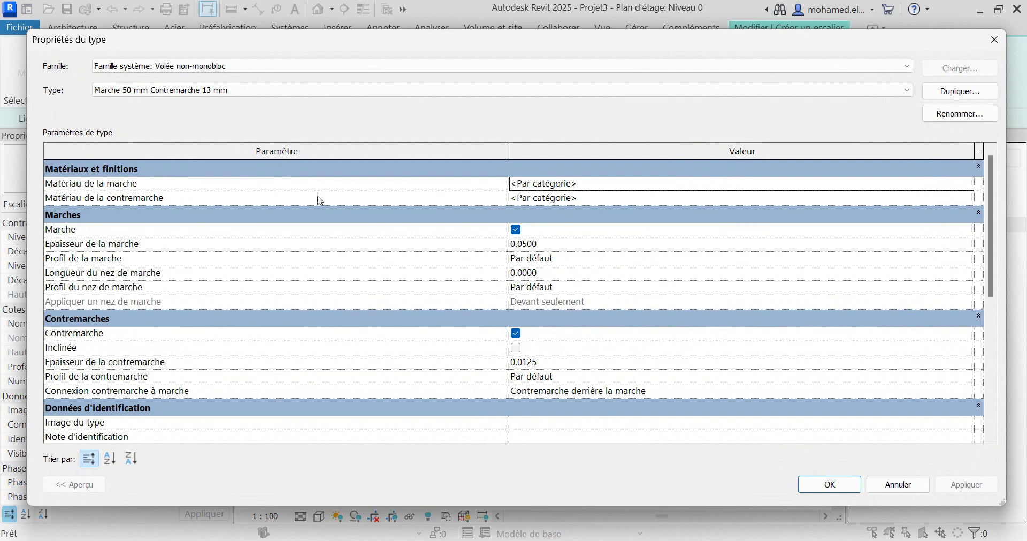
pyautogui.click(606, 184)
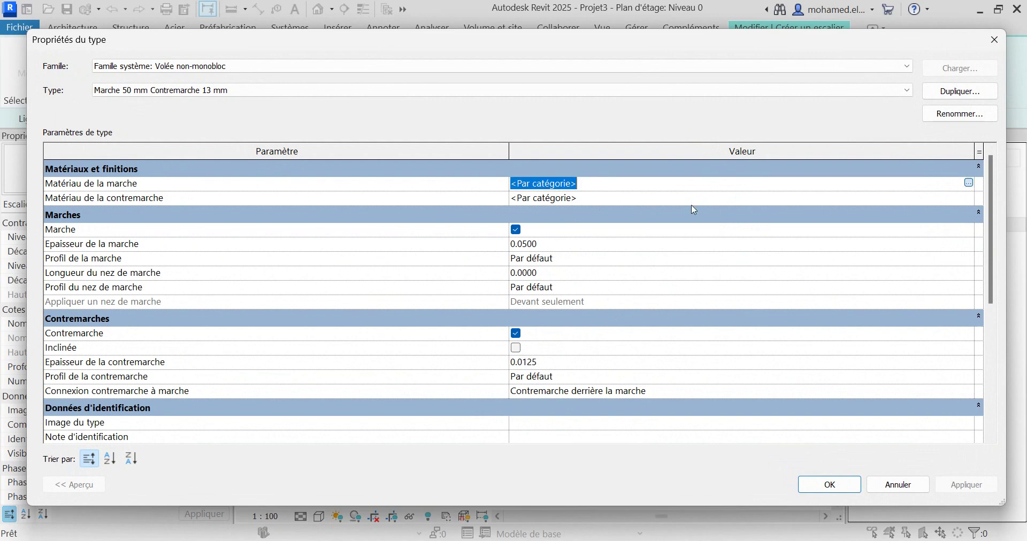
pyautogui.click(602, 203)
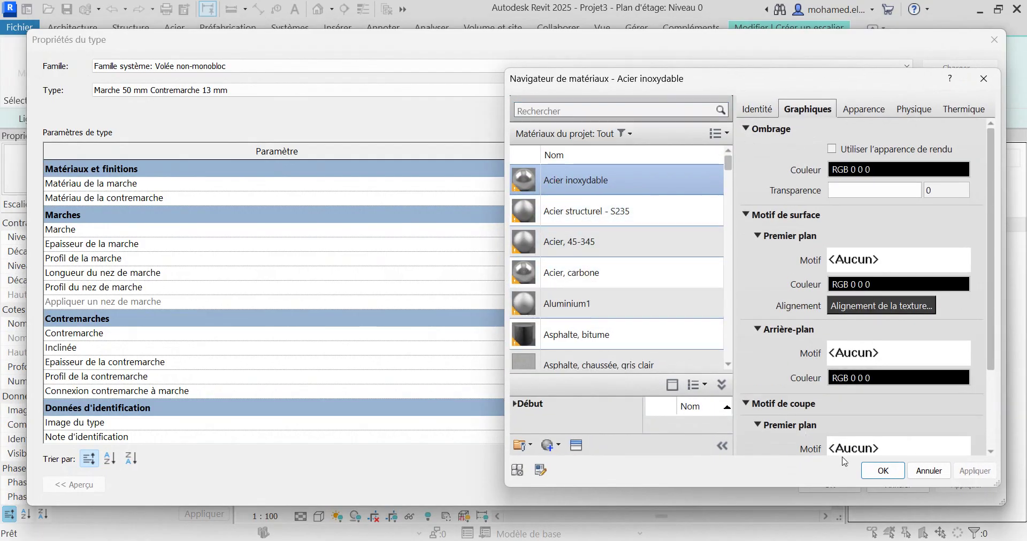
pyautogui.click(881, 470)
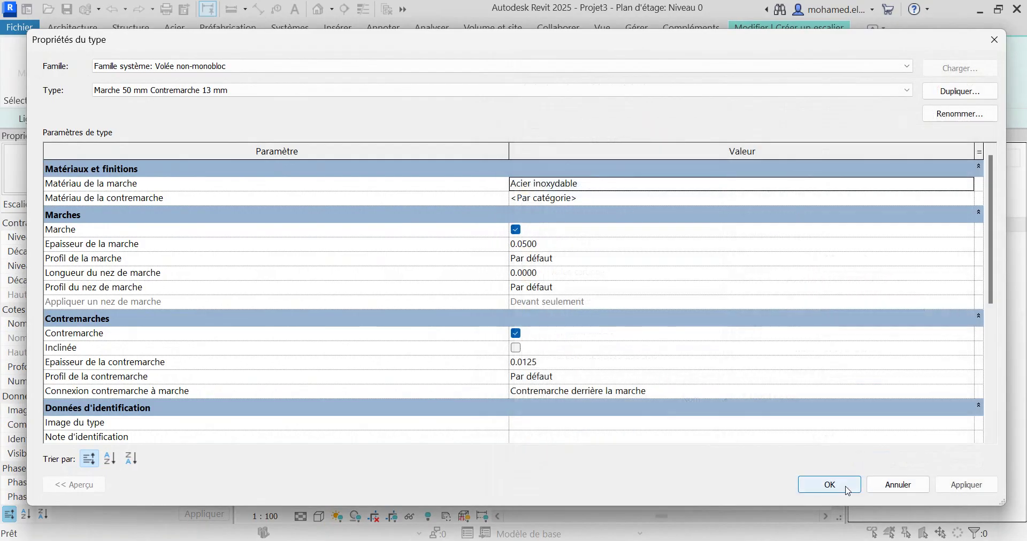
pyautogui.click(574, 201)
pyautogui.click(968, 197)
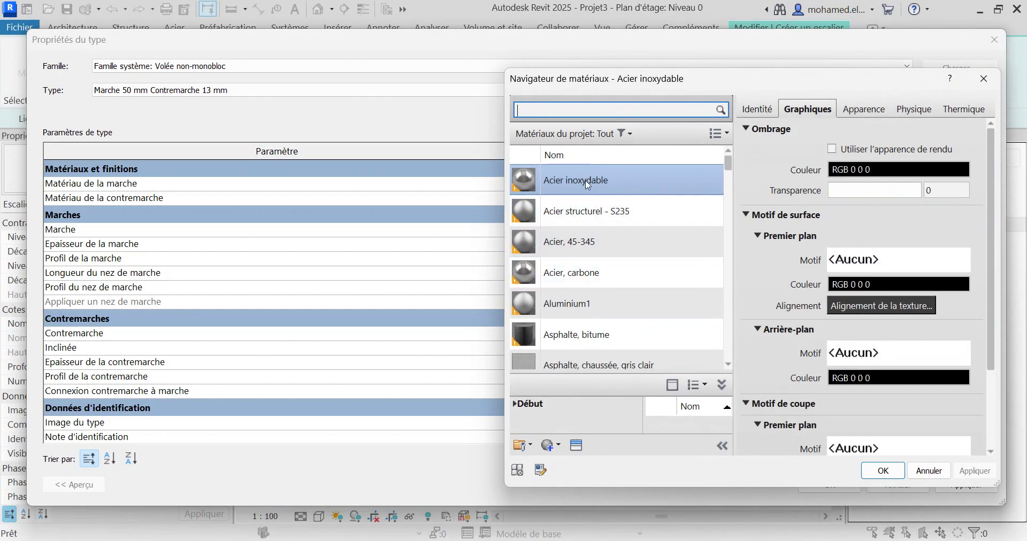
pyautogui.click(891, 472)
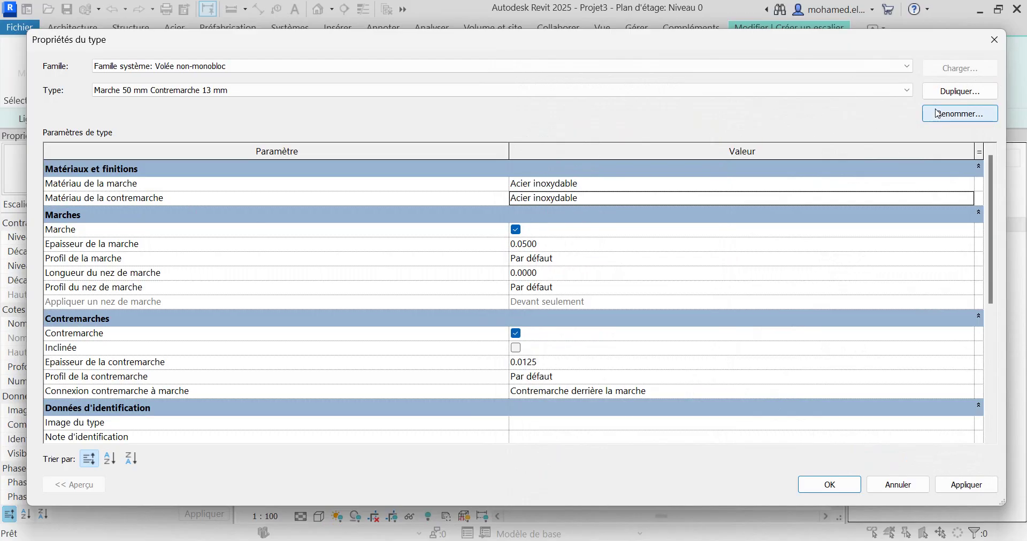
# - Duplicate the flight type under the name "Marche 50 mm Contremarche 10 mm"
pyautogui.click(588, 184)
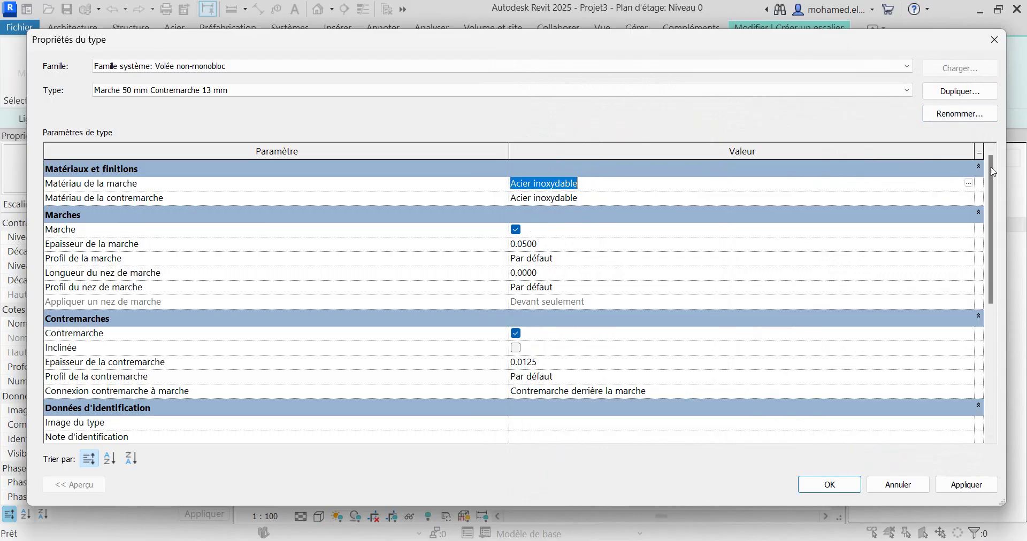
pyautogui.click(960, 91)
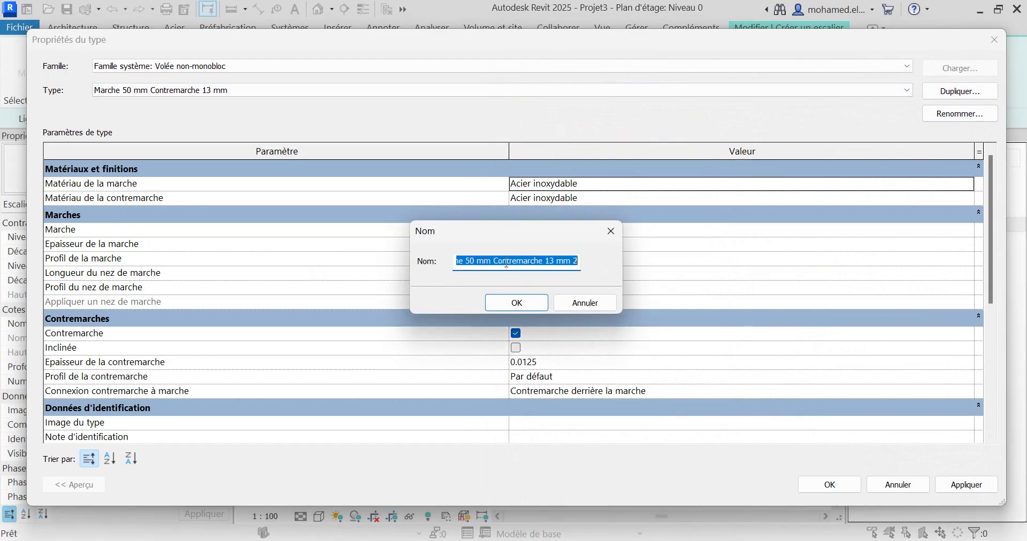
pyautogui.click(506, 264)
pyautogui.moveTo(539, 261); pyautogui.dragTo(434, 258)
pyautogui.click(498, 263)
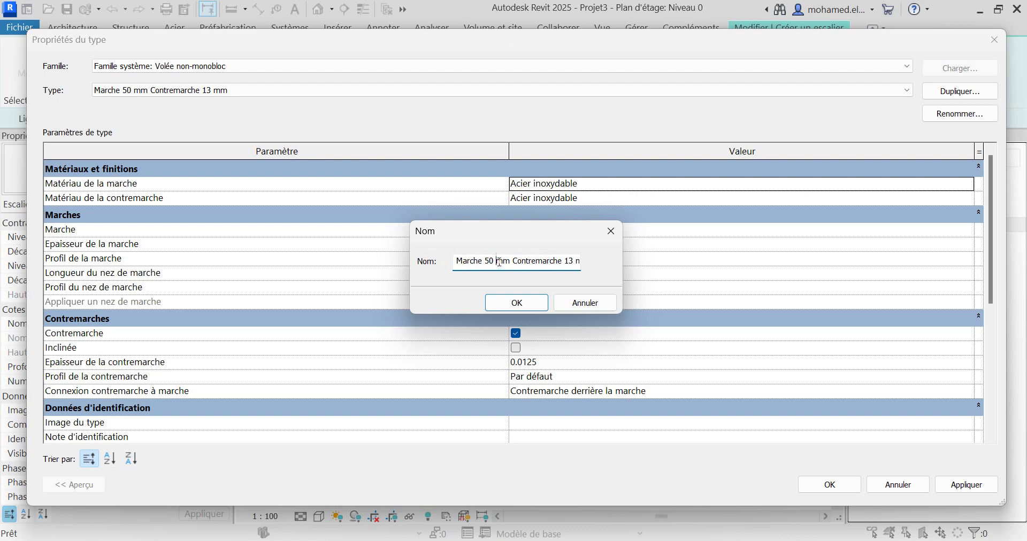
pyautogui.moveTo(535, 260); pyautogui.dragTo(609, 251)
pyautogui.click(554, 264)
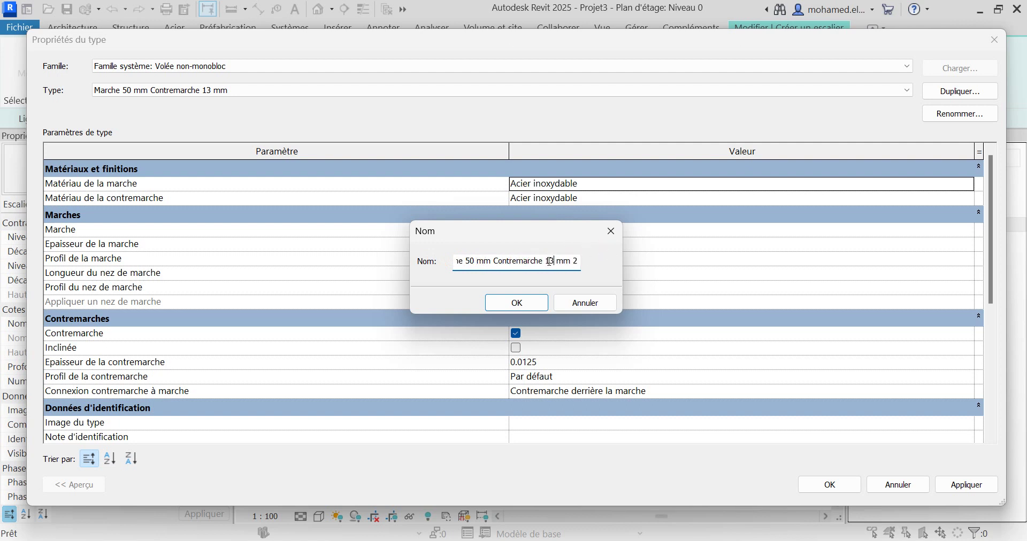
pyautogui.click(547, 259)
pyautogui.doubleClick(548, 261)
pyautogui.write('10')
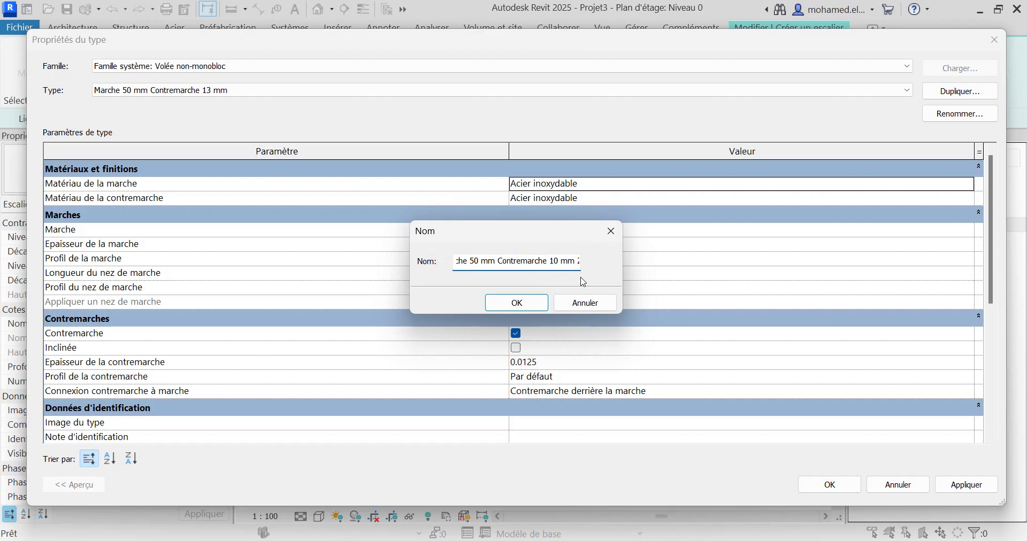
pyautogui.press('BackSpace')
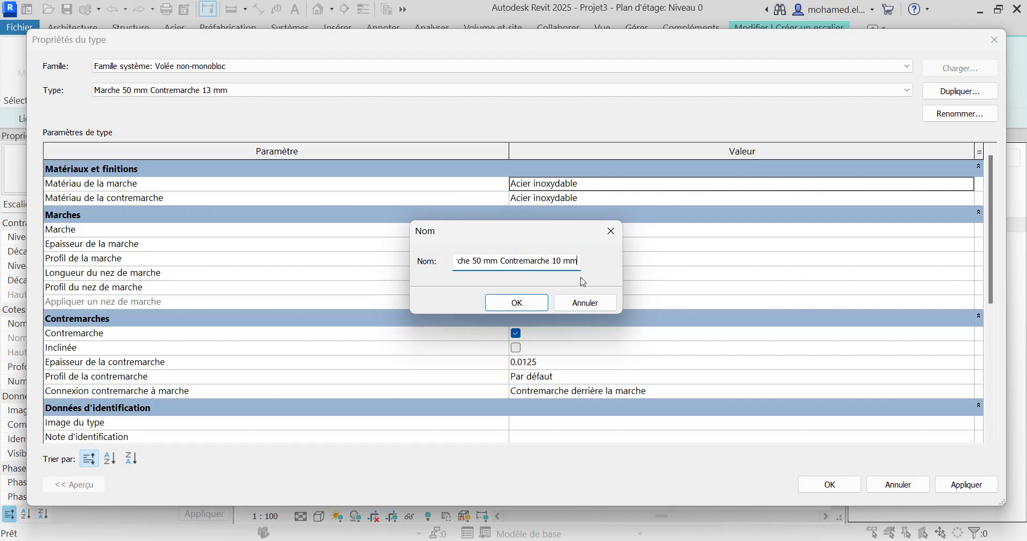
pyautogui.click(523, 304)
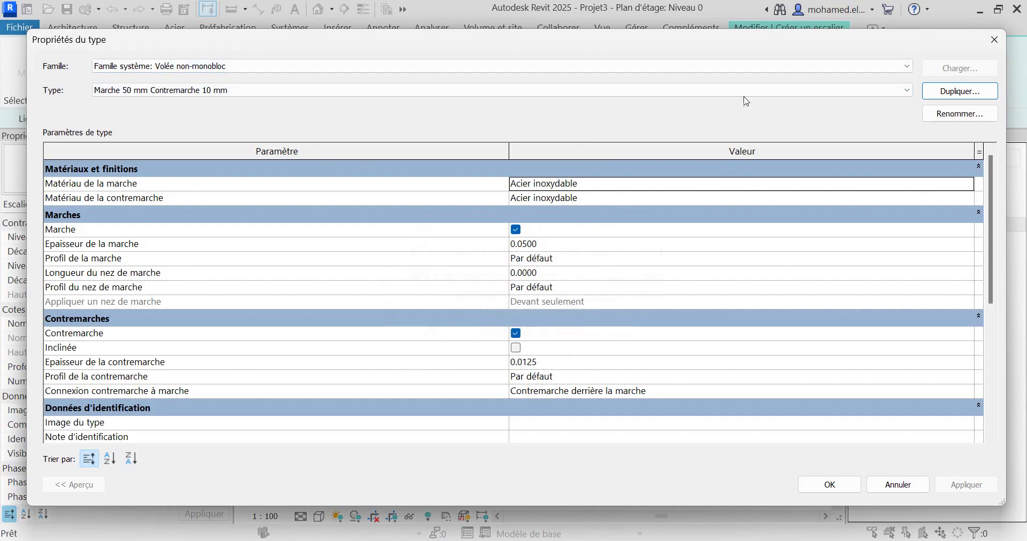
# - Rename the duplicated flight type to "Marche 50 mm Contremarche 50 mm"
pyautogui.click(908, 89)
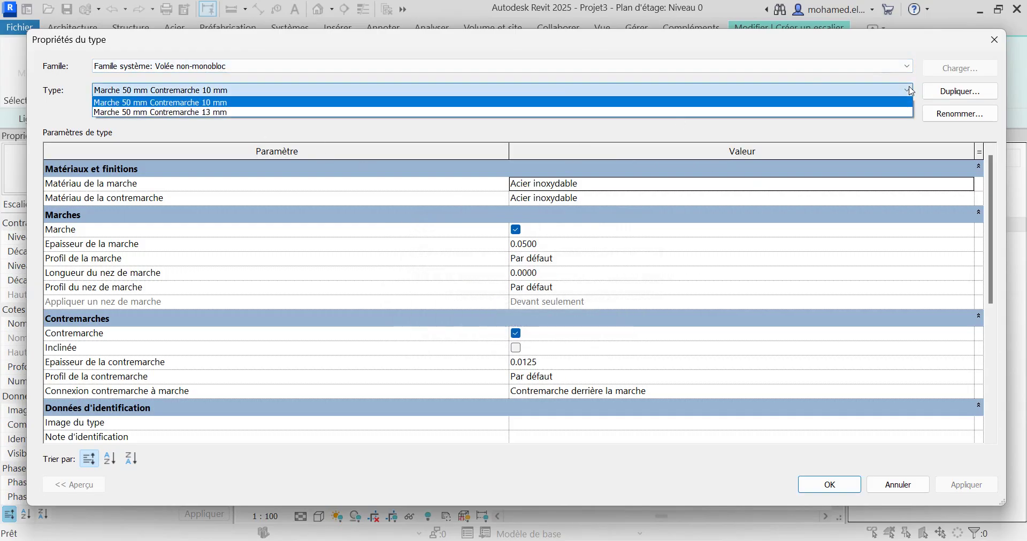
pyautogui.click(957, 110)
pyautogui.click(942, 113)
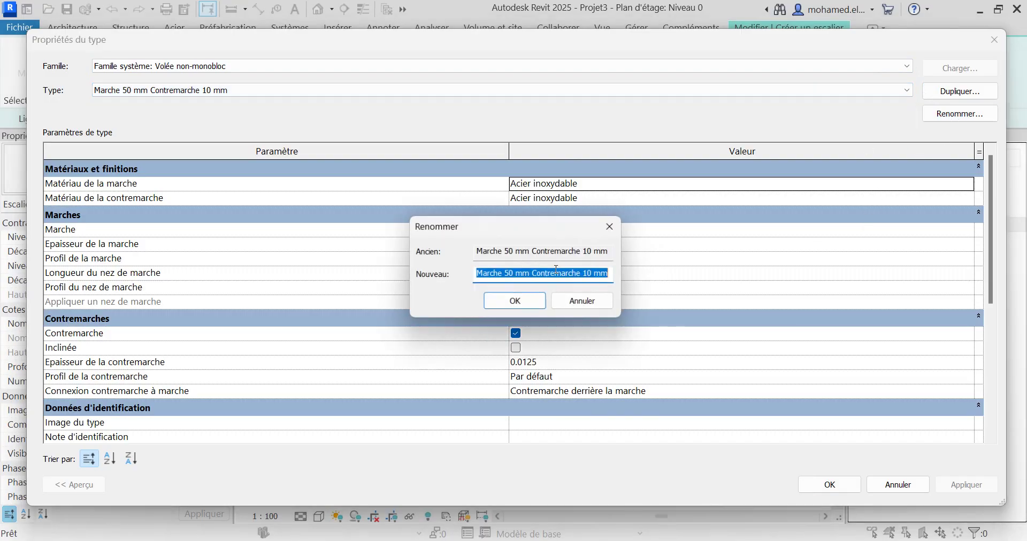
pyautogui.click(586, 270)
pyautogui.doubleClick(592, 274)
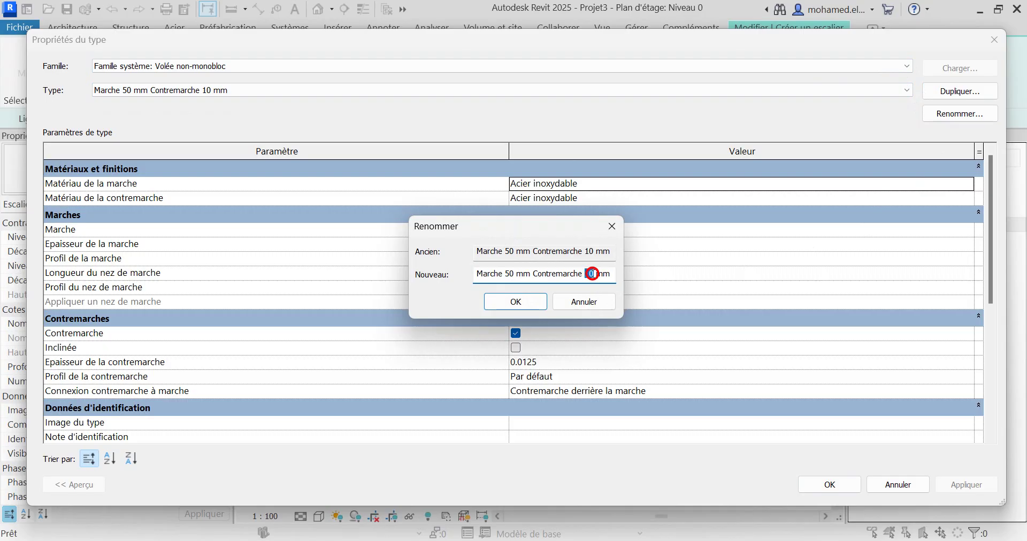
pyautogui.write('5')
pyautogui.click(516, 300)
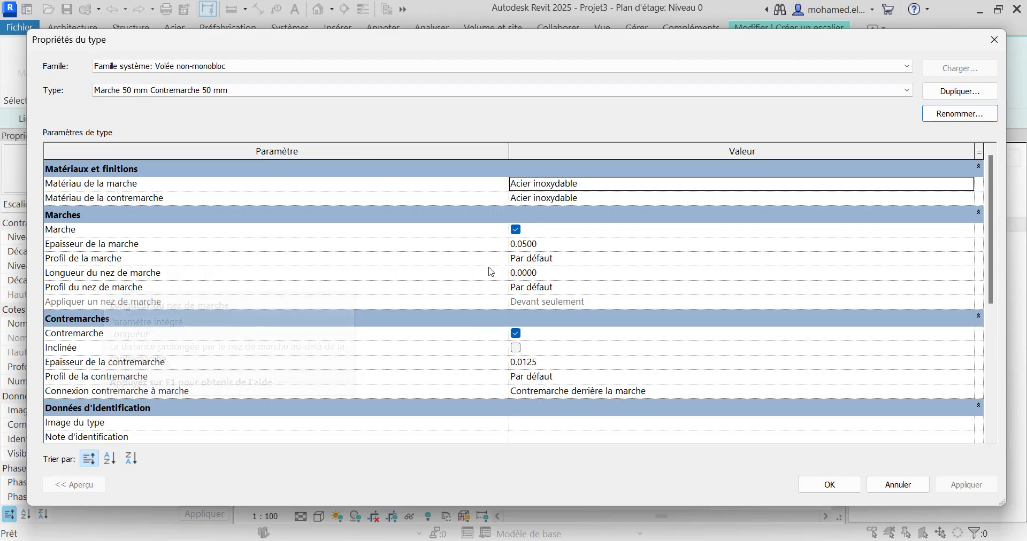
# - Set the flight type's riser thickness to 0.05 and confirm it for the stair type
pyautogui.scroll(-2, 562, 308)
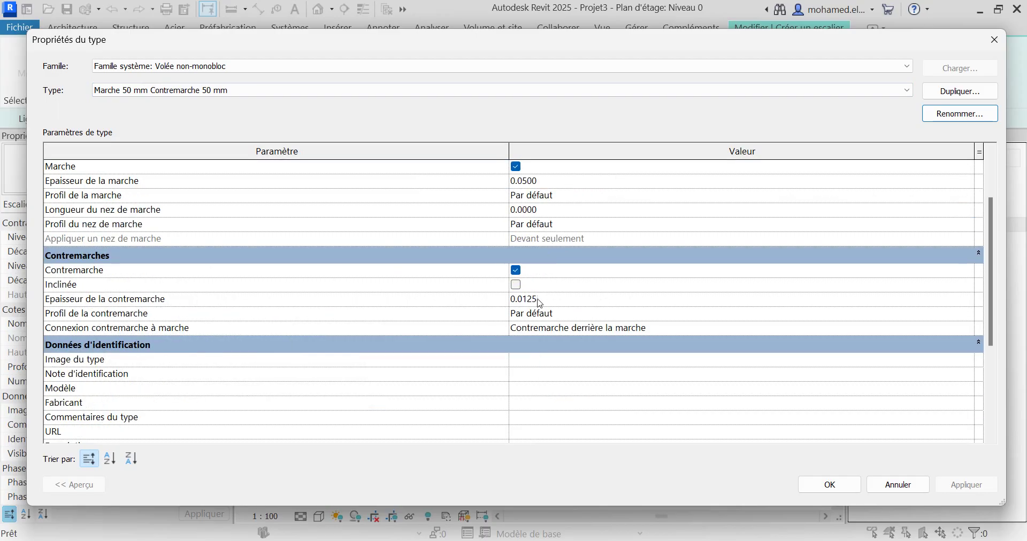
pyautogui.click(538, 301)
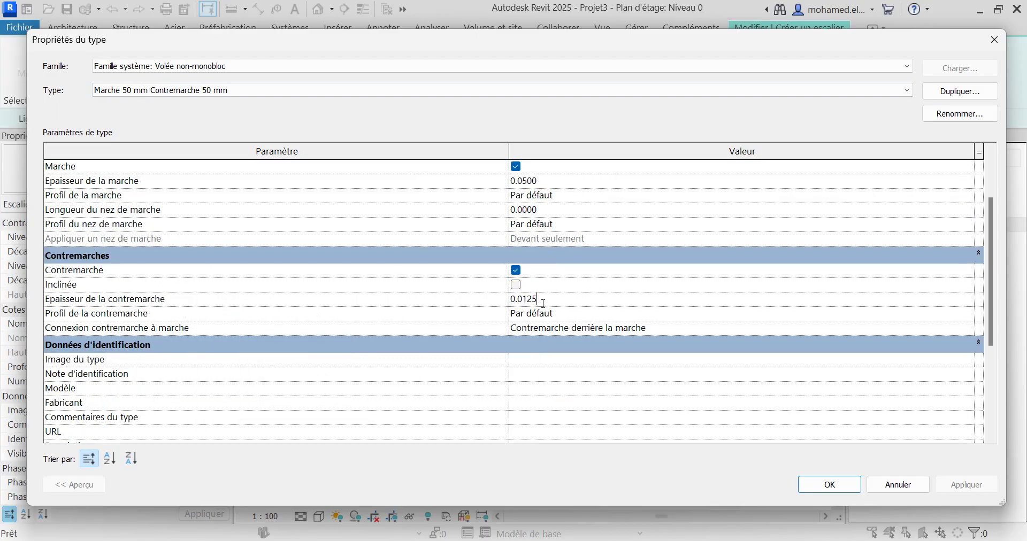
pyautogui.moveTo(537, 299); pyautogui.dragTo(523, 299)
pyautogui.write('5')
pyautogui.scroll(-5, 524, 368)
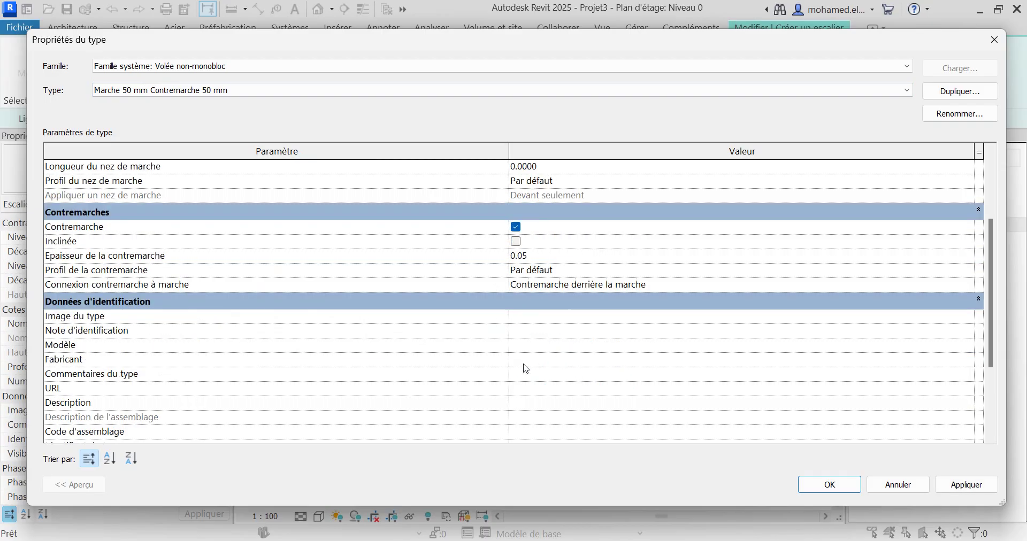
pyautogui.scroll(5, 585, 367)
pyautogui.scroll(2, 584, 357)
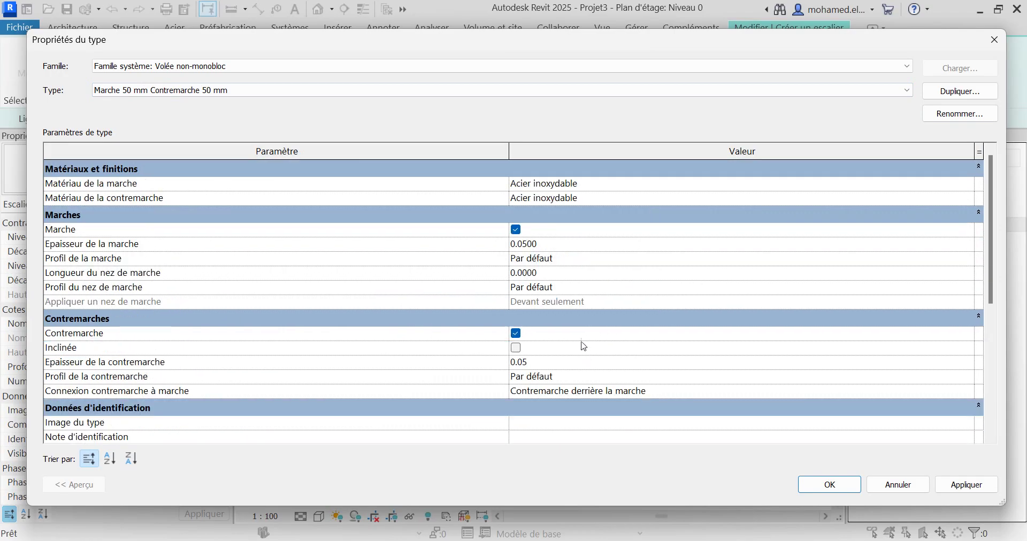
pyautogui.click(841, 482)
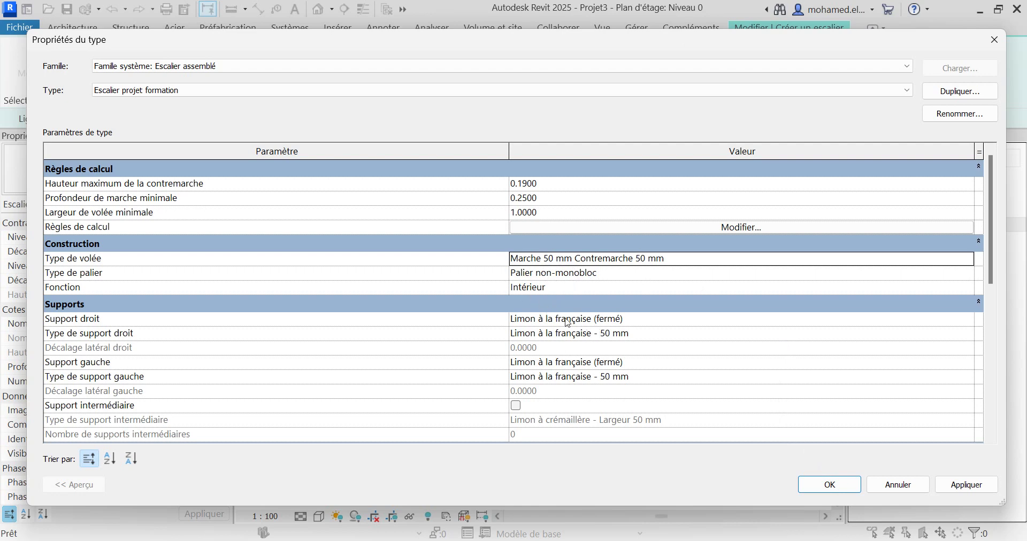
# - Review the support and cut-symbol parameters of the Escalier projet formation type and accept the type
pyautogui.scroll(-2, 561, 361)
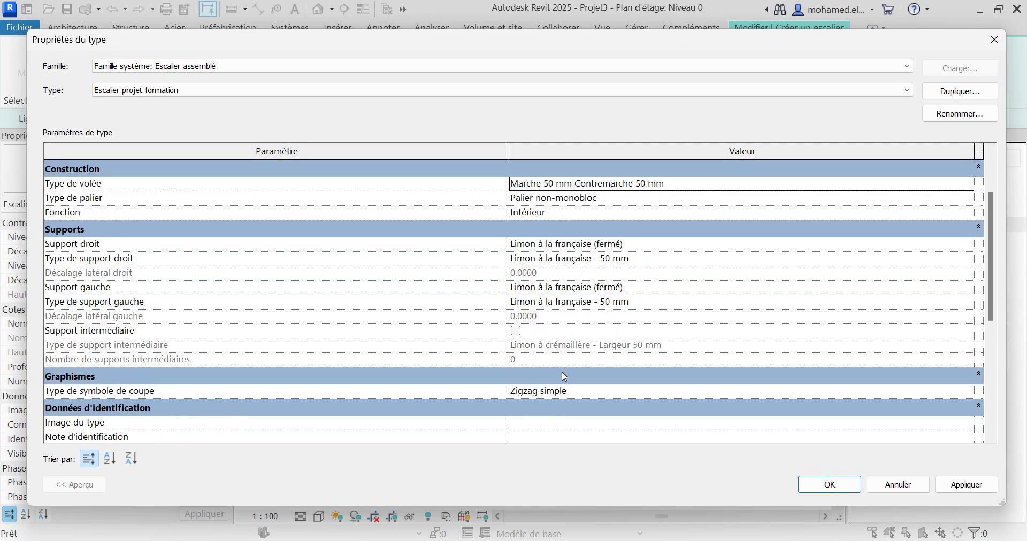
pyautogui.scroll(-3, 561, 376)
pyautogui.click(553, 286)
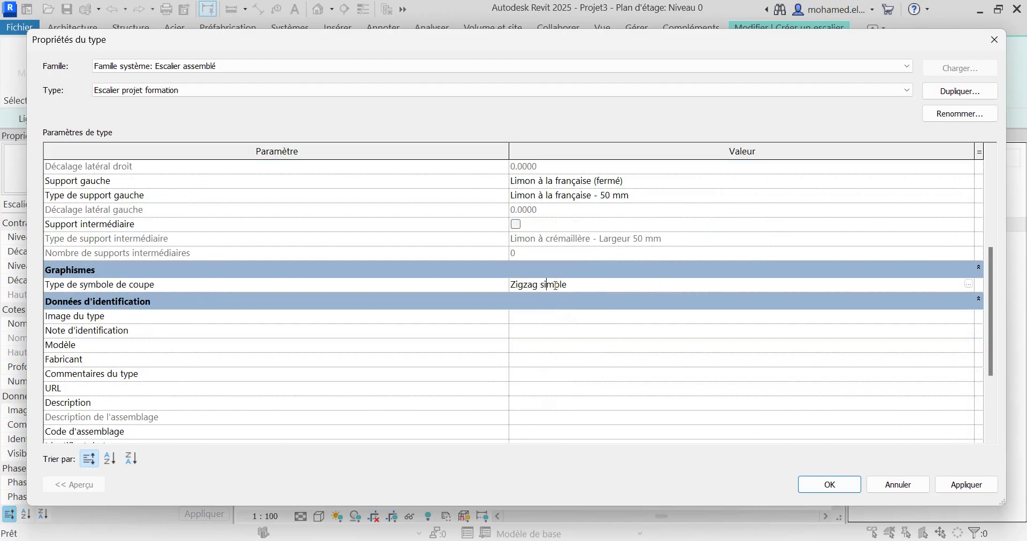
pyautogui.click(599, 307)
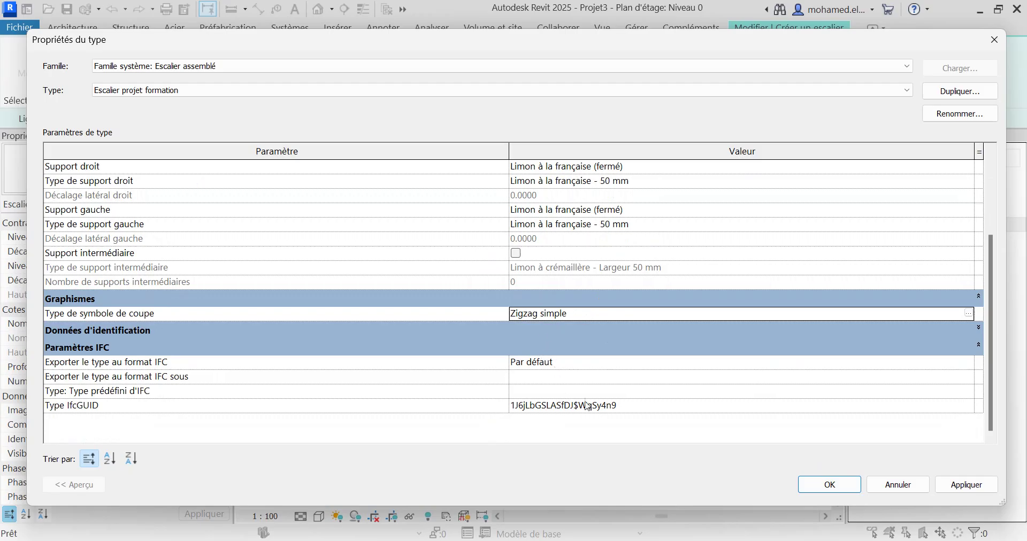
pyautogui.click(829, 485)
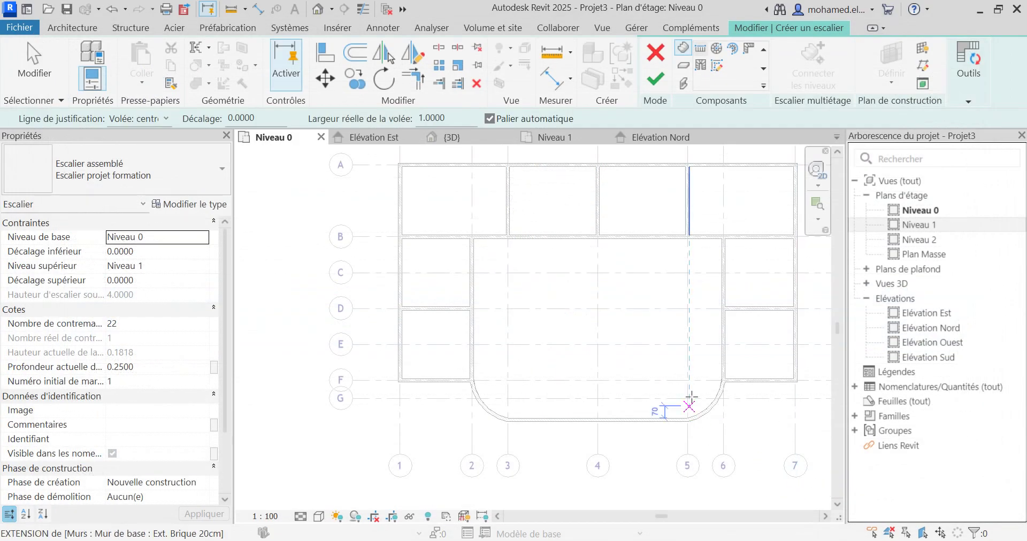
# - Draw a straight stair flight about 4.75 m long along grid 4, starting at grid C and heading towards grid F
pyautogui.scroll(2, 607, 270)
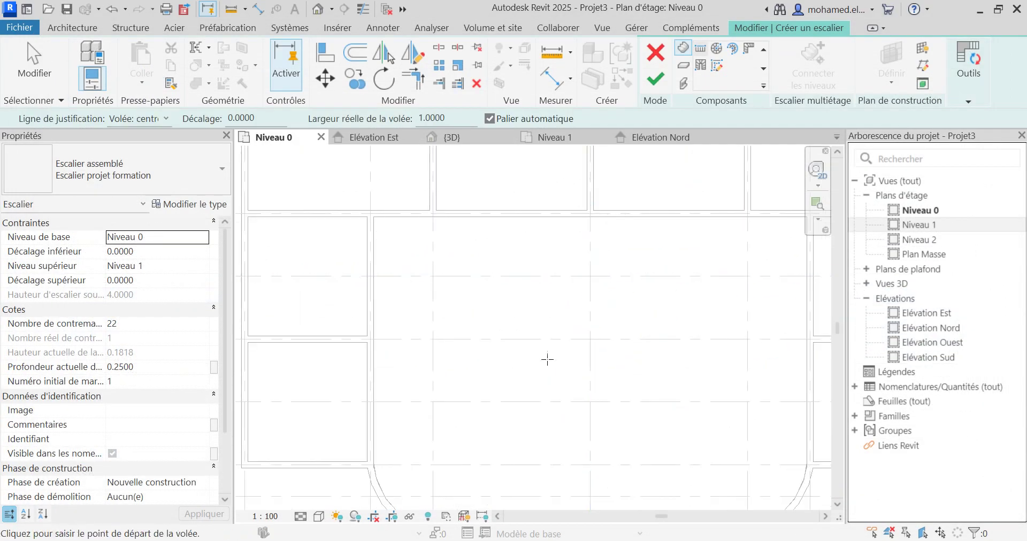
pyautogui.scroll(-3, 529, 415)
pyautogui.scroll(3, 529, 351)
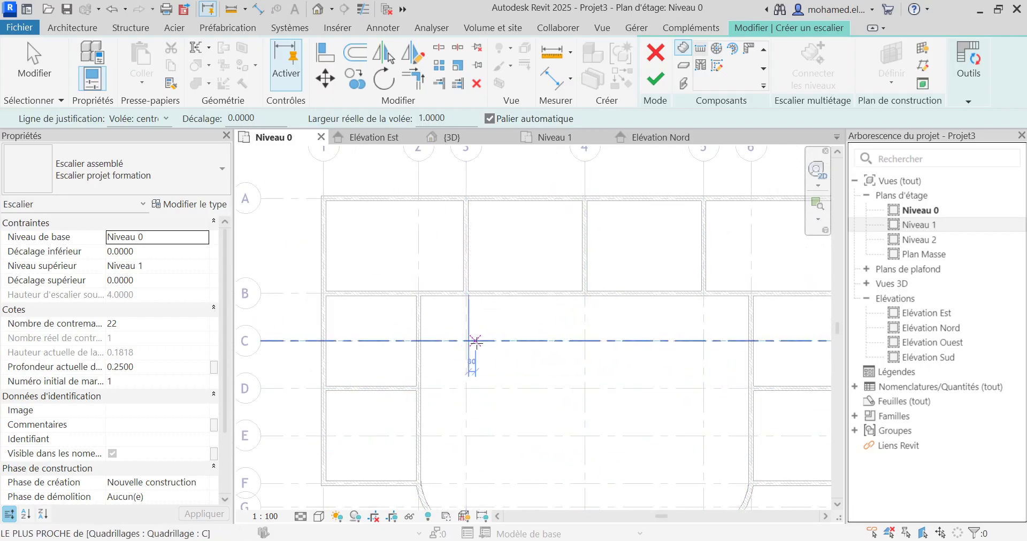
pyautogui.click(585, 340)
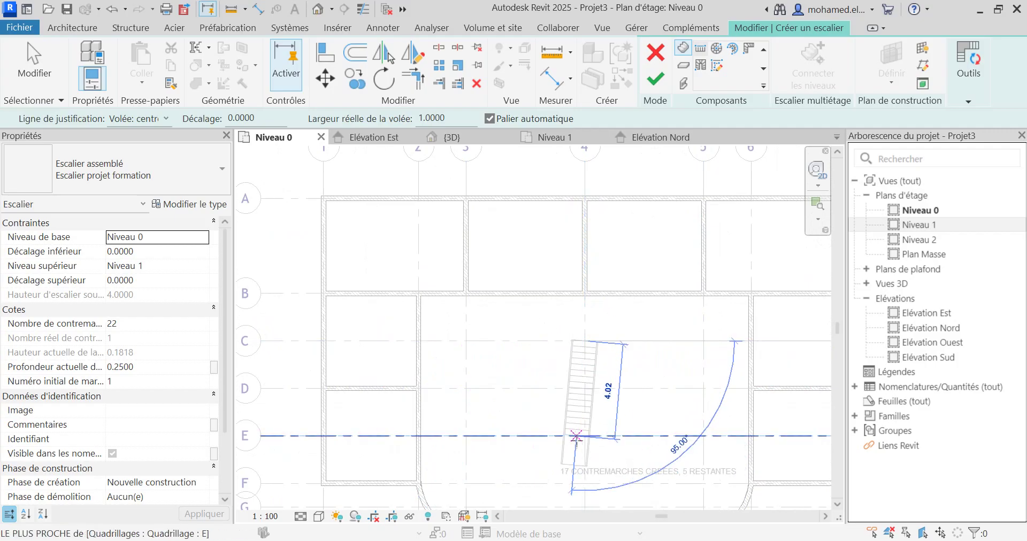
pyautogui.click(584, 470)
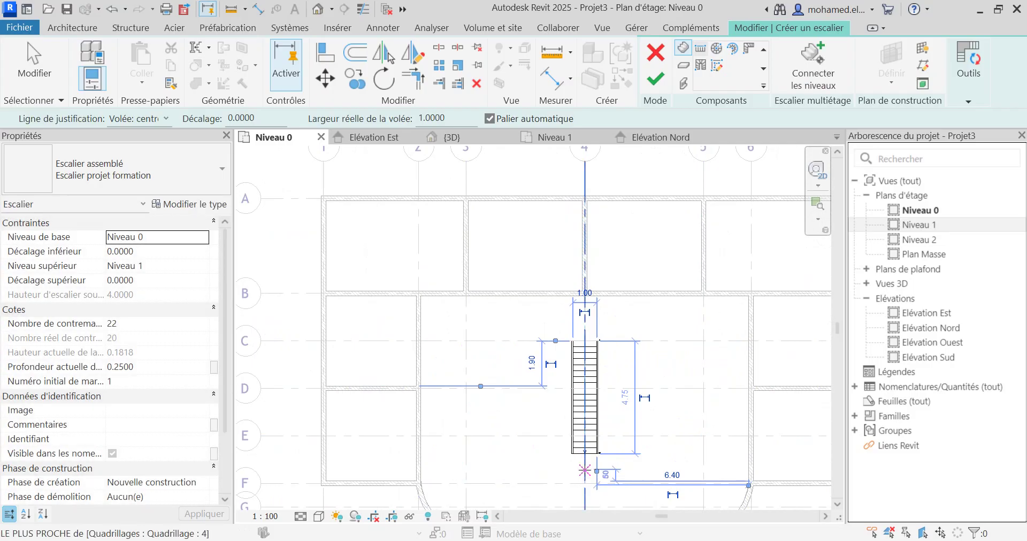
pyautogui.press('Escape')
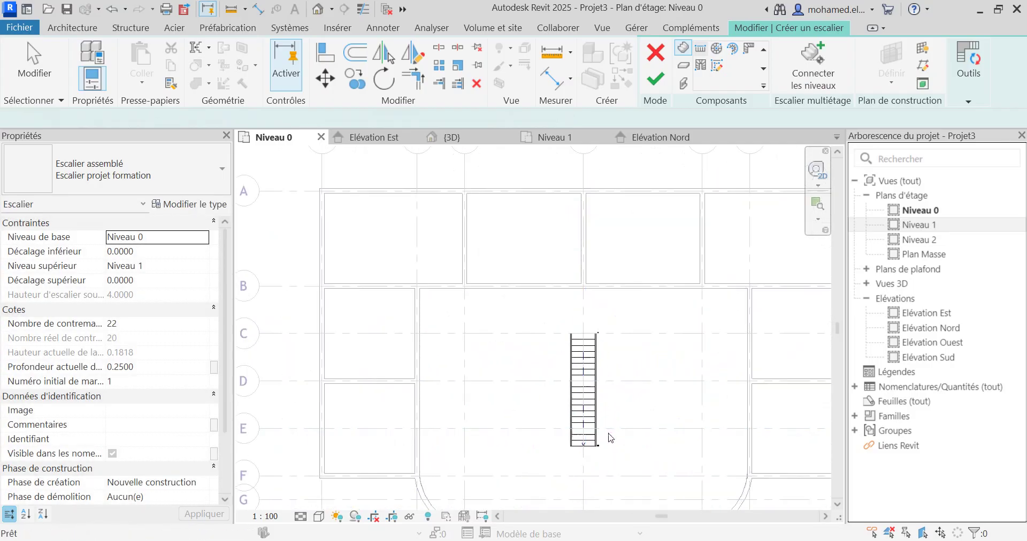
# - Inspect the new stair flight in plan and in the 3D view
pyautogui.scroll(3, 589, 406)
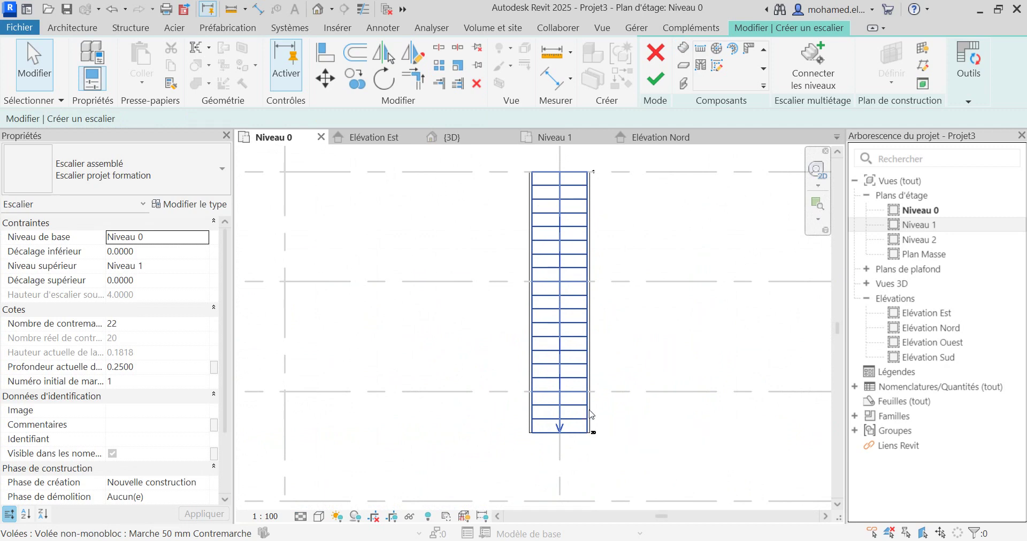
pyautogui.scroll(-2, 559, 432)
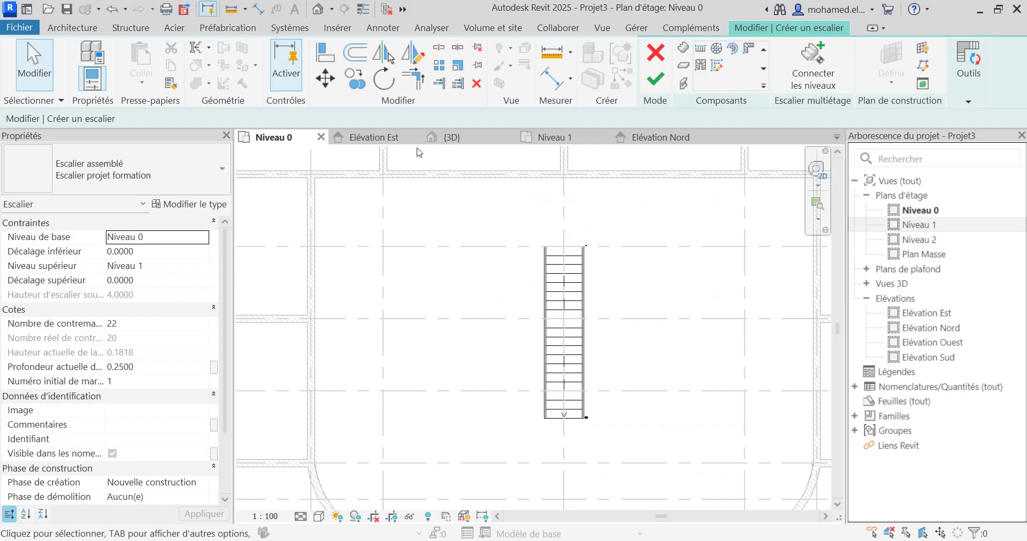
pyautogui.click(446, 138)
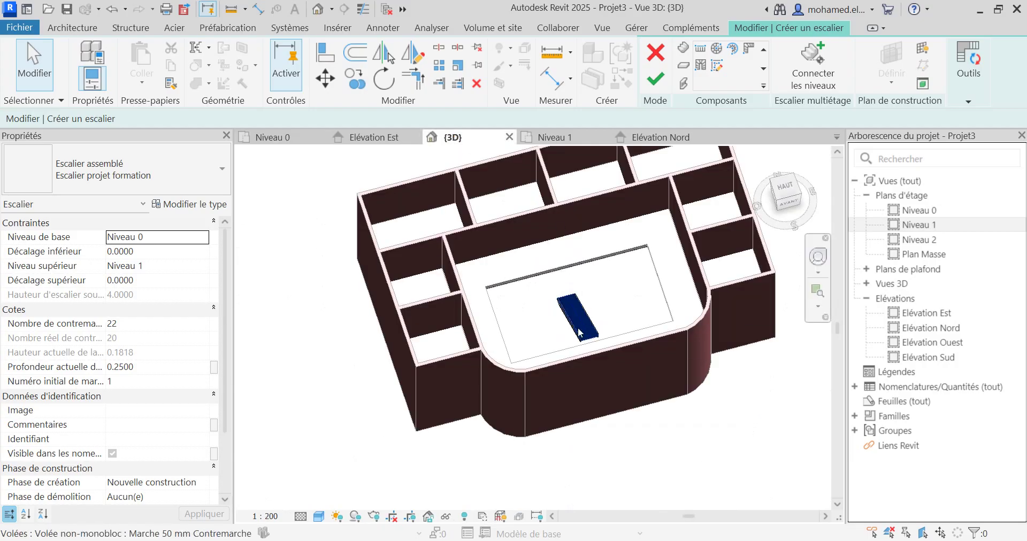
# - Try reversing the stair flight's direction in the Niveau 0 plan, and undo the reversal
pyautogui.keyDown('shift'); pyautogui.moveTo(579, 333); pyautogui.dragTo(458, 359, button='middle'); pyautogui.keyUp('shift')
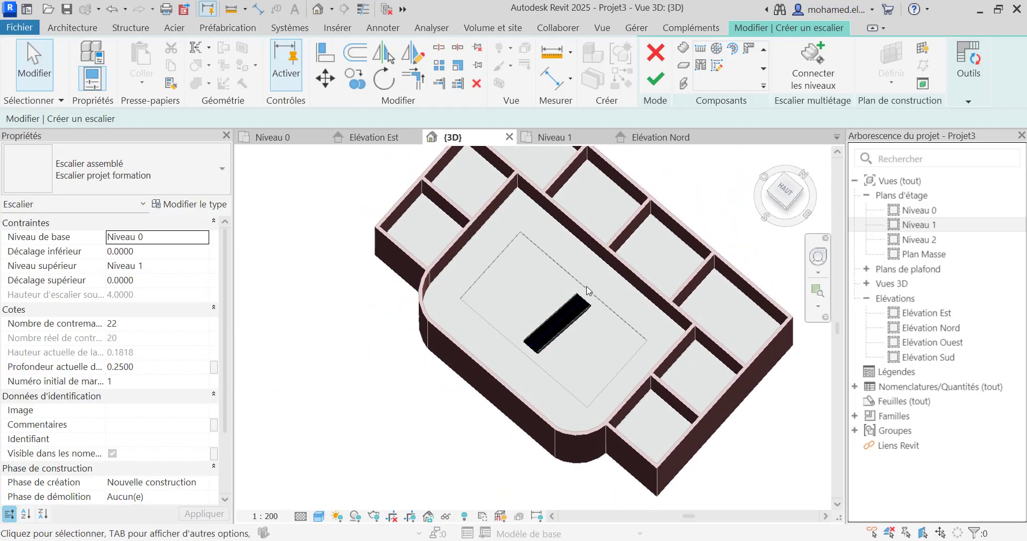
pyautogui.click(283, 136)
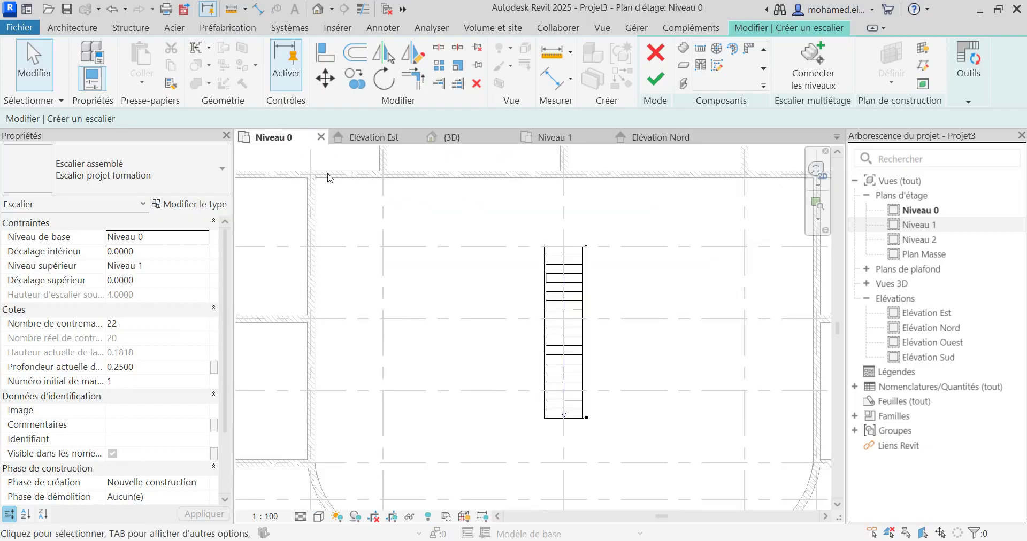
pyautogui.click(586, 343)
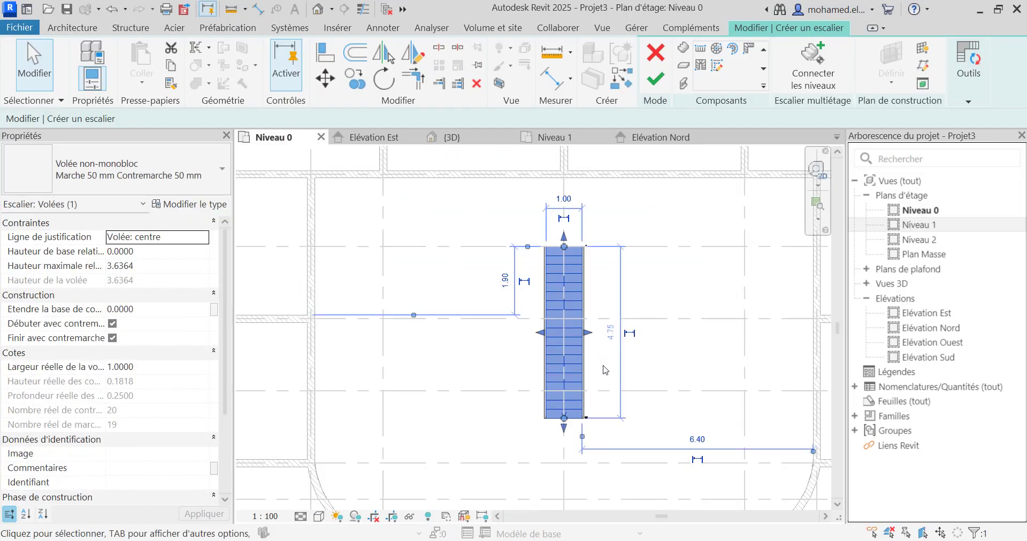
pyautogui.moveTo(965, 89)
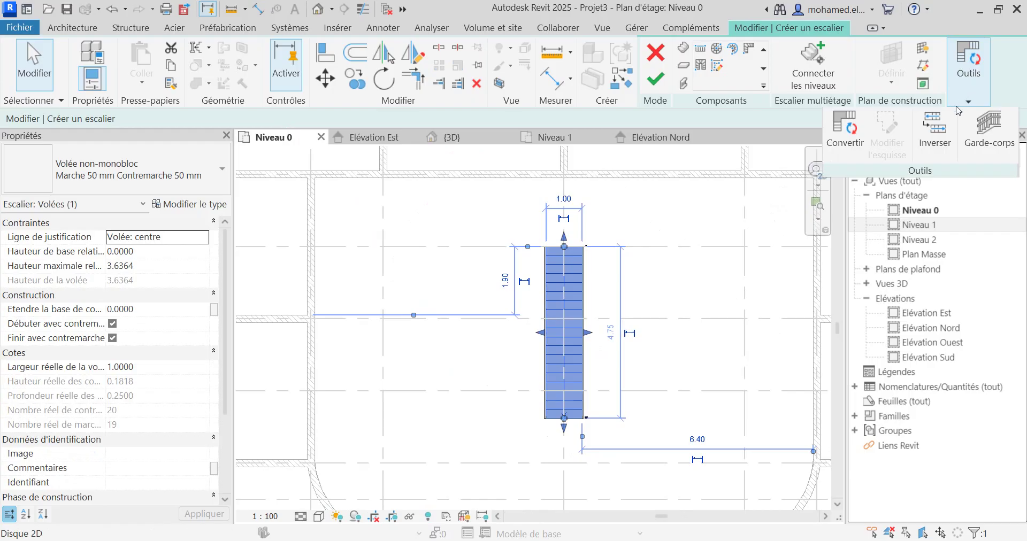
pyautogui.click(612, 248)
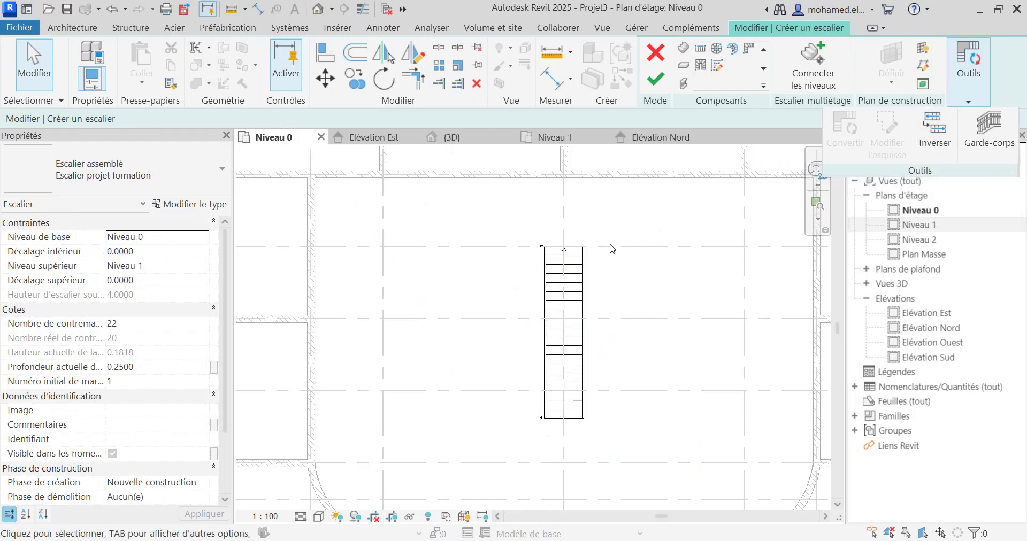
pyautogui.hotkey('ctrl', 'z')
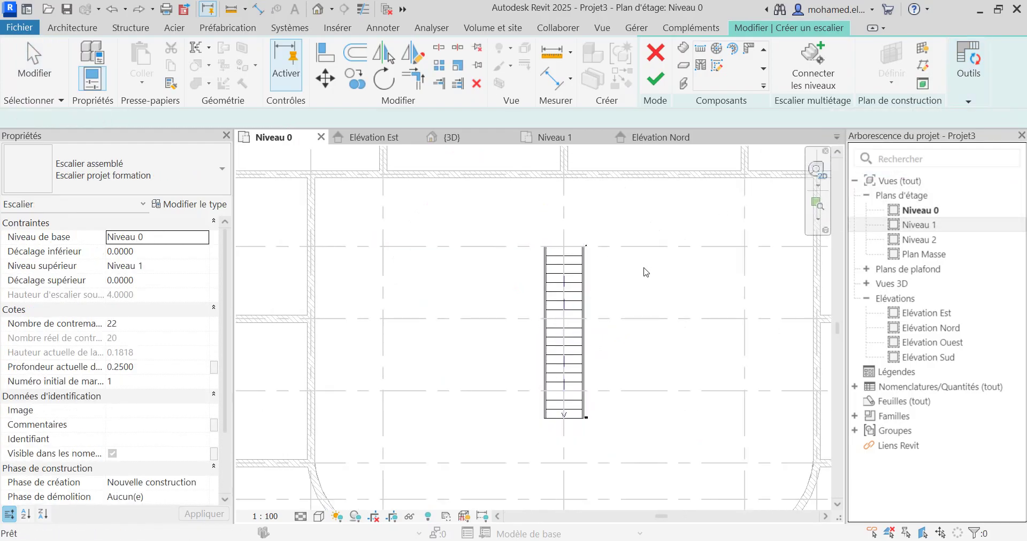
# - Reverse the stair flight's direction so that it climbs along grid 4 towards grid C
pyautogui.scroll(4, 562, 433)
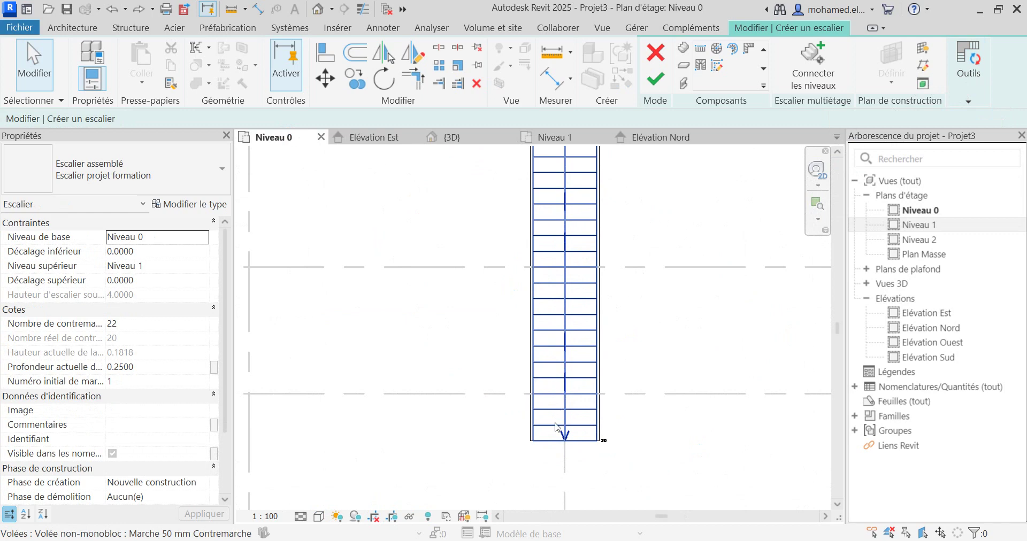
pyautogui.click(568, 457)
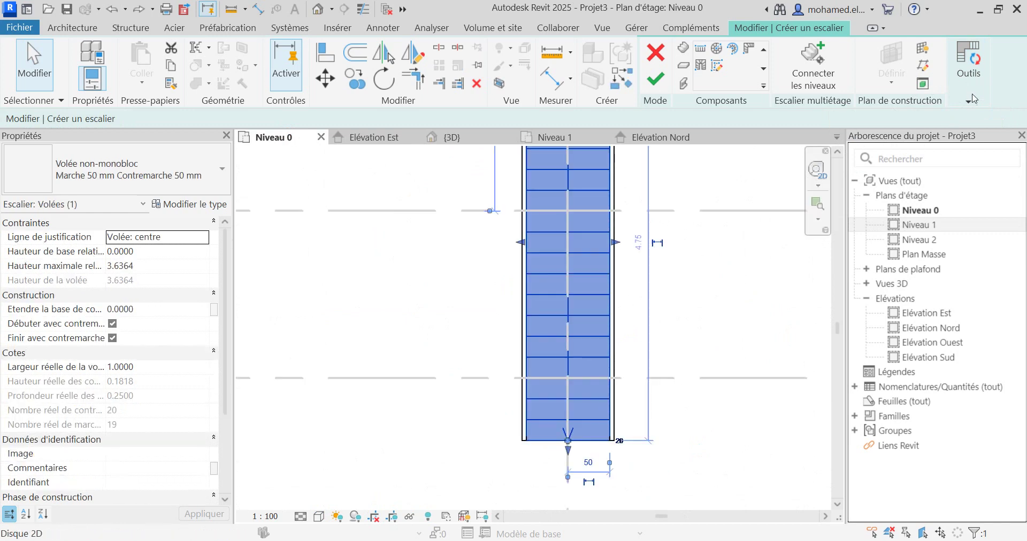
pyautogui.click(968, 67)
pyautogui.click(935, 125)
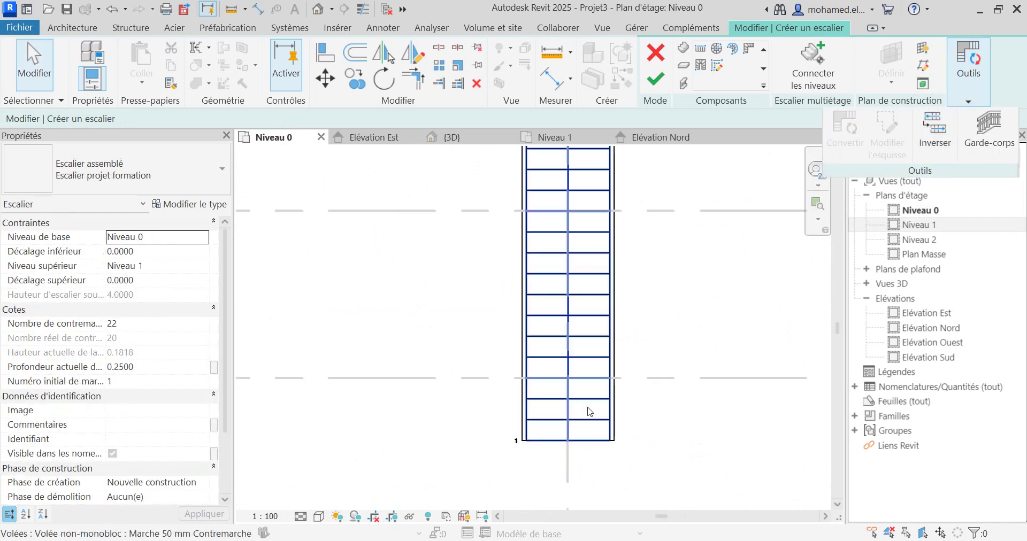
pyautogui.scroll(-2, 547, 440)
pyautogui.scroll(3, 562, 201)
pyautogui.scroll(-1, 513, 411)
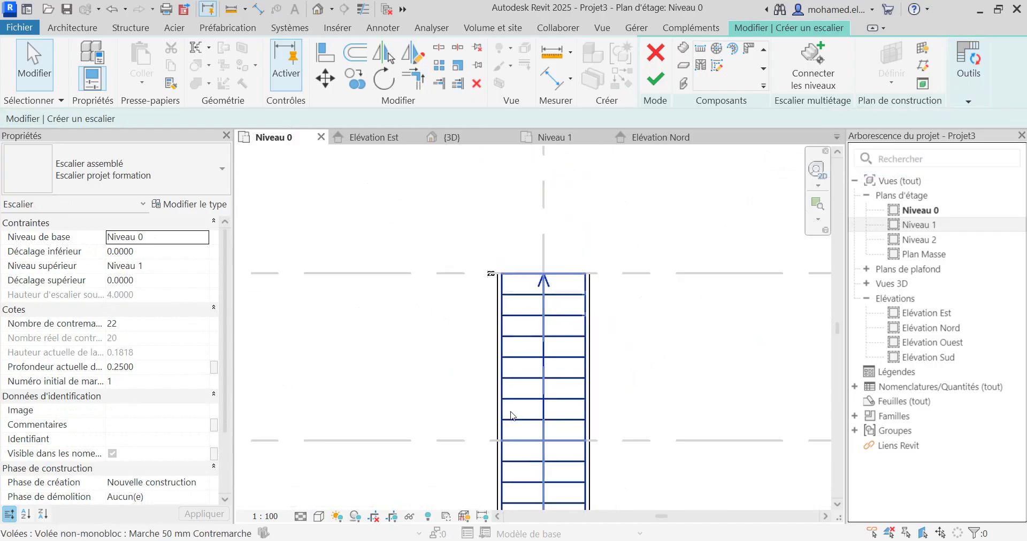
pyautogui.scroll(-2, 512, 416)
# - Set the stair flight's width to 1.8 m
pyautogui.click(551, 367)
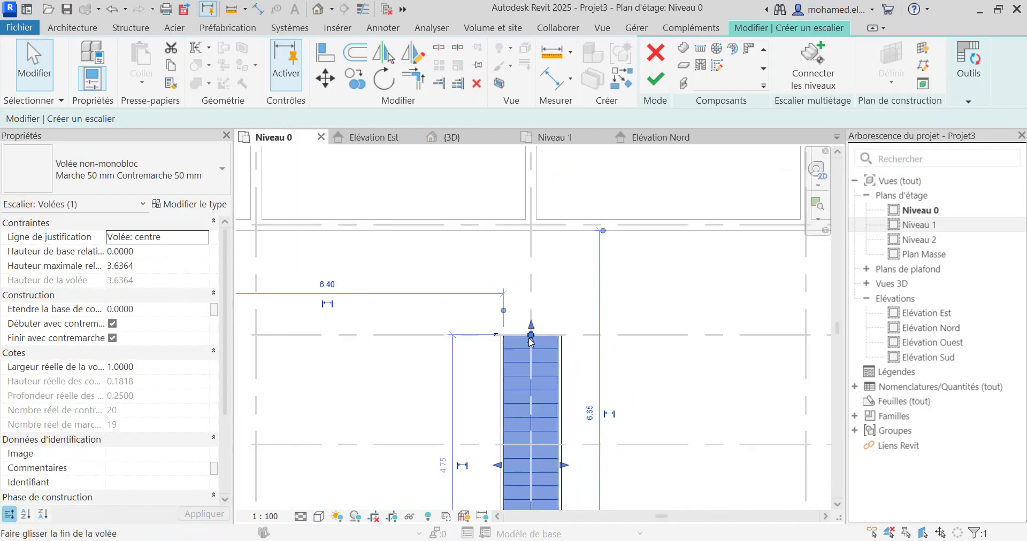
pyautogui.scroll(-3, 537, 347)
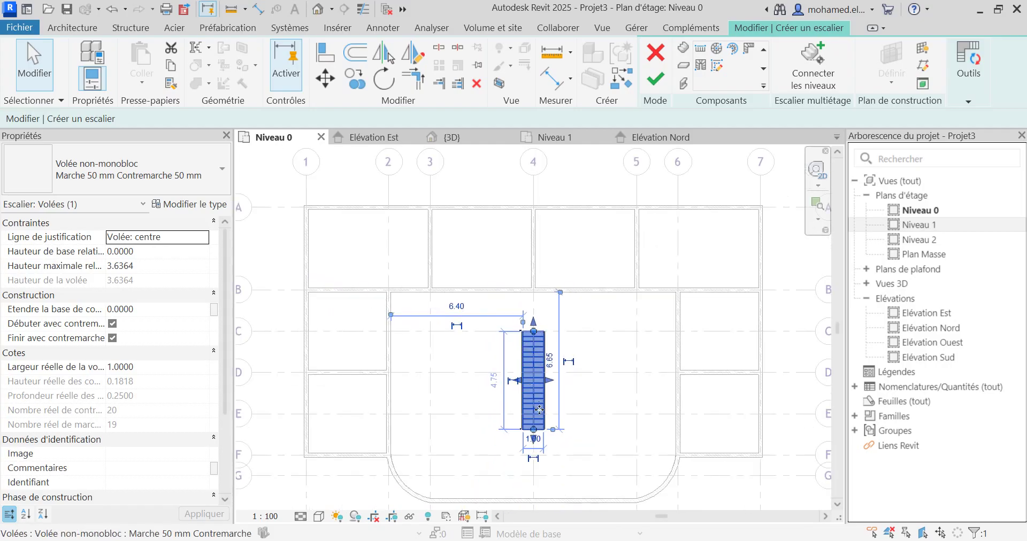
pyautogui.scroll(5, 539, 410)
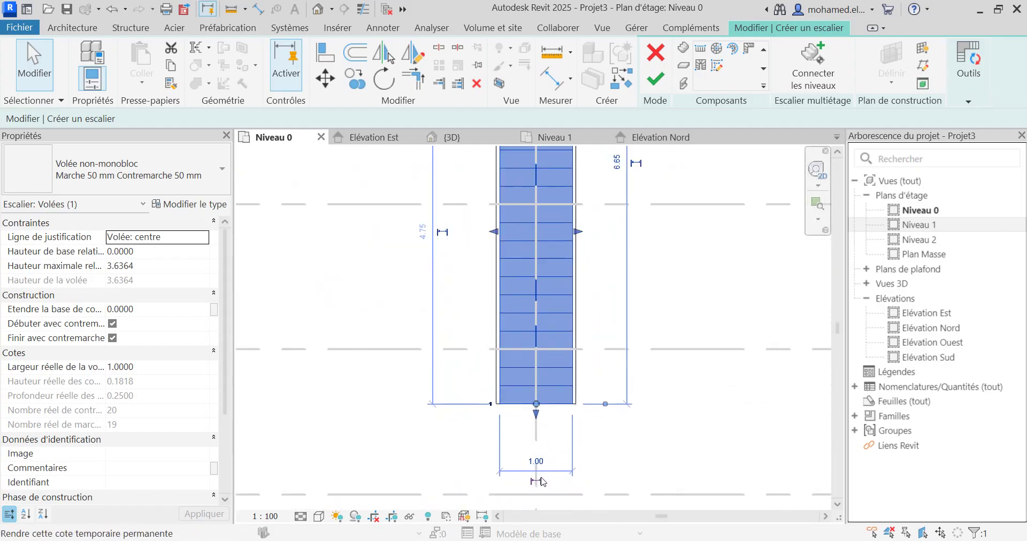
pyautogui.scroll(-2, 588, 299)
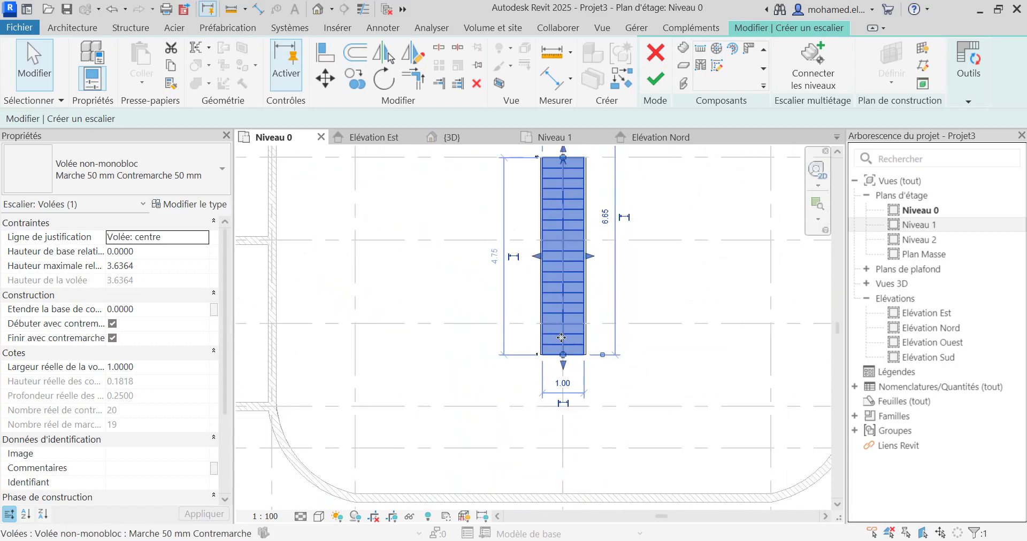
pyautogui.scroll(2, 562, 366)
pyautogui.click(572, 405)
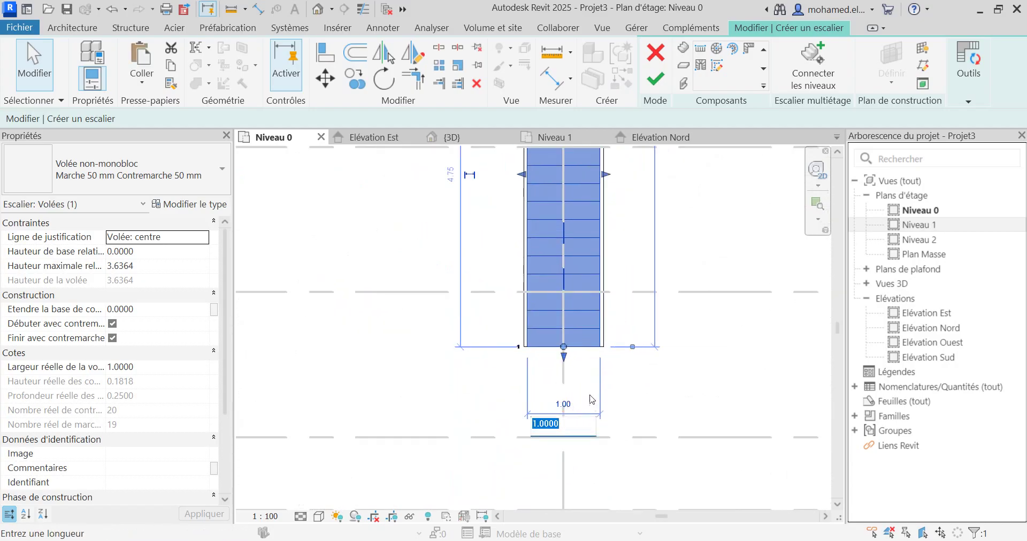
pyautogui.scroll(-1, 652, 401)
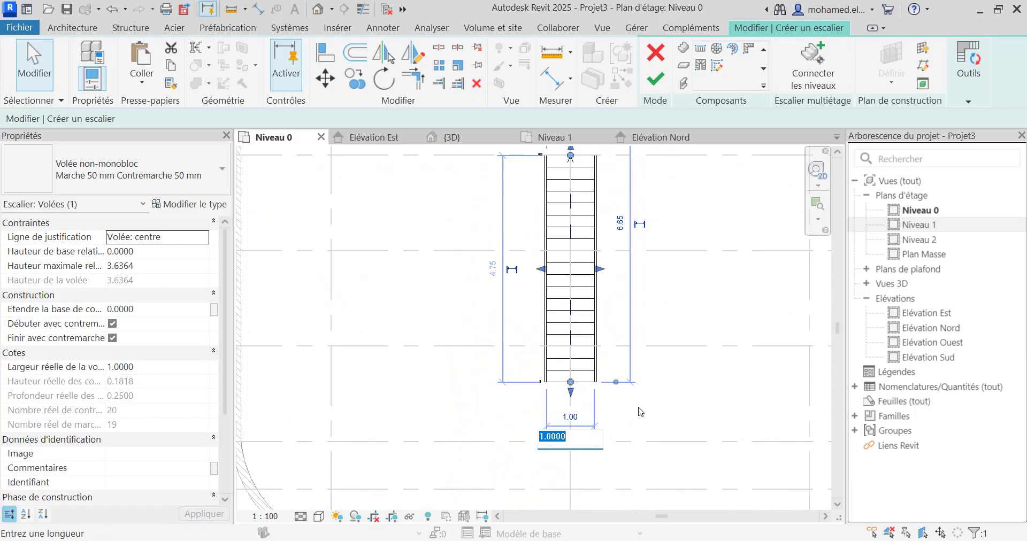
pyautogui.write('1.8')
pyautogui.press('Return')
pyautogui.click(692, 384)
pyautogui.scroll(-2, 574, 478)
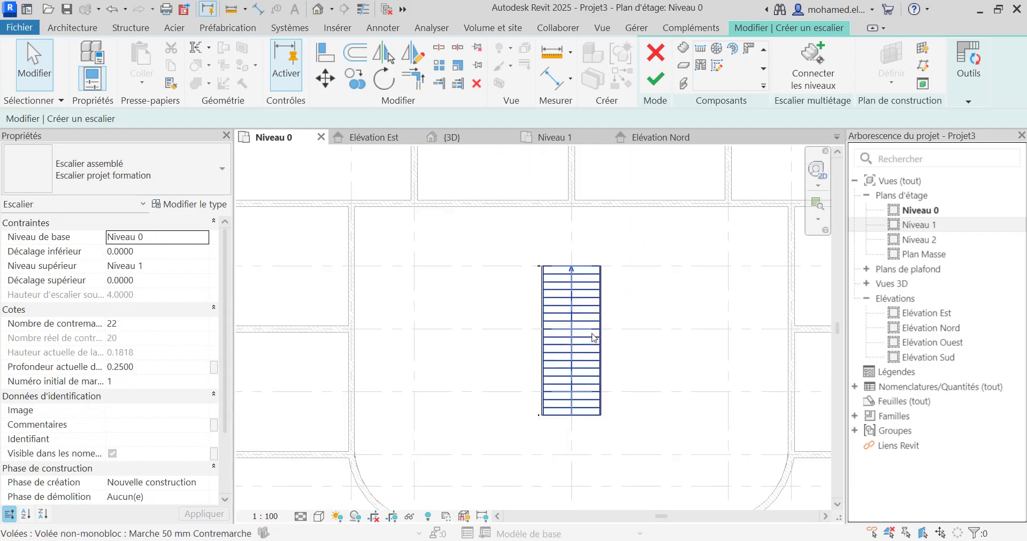
# - Examine the widened flight and its alignment with the floor opening from several angles in the 3D view
pyautogui.click(460, 136)
pyautogui.scroll(2, 576, 350)
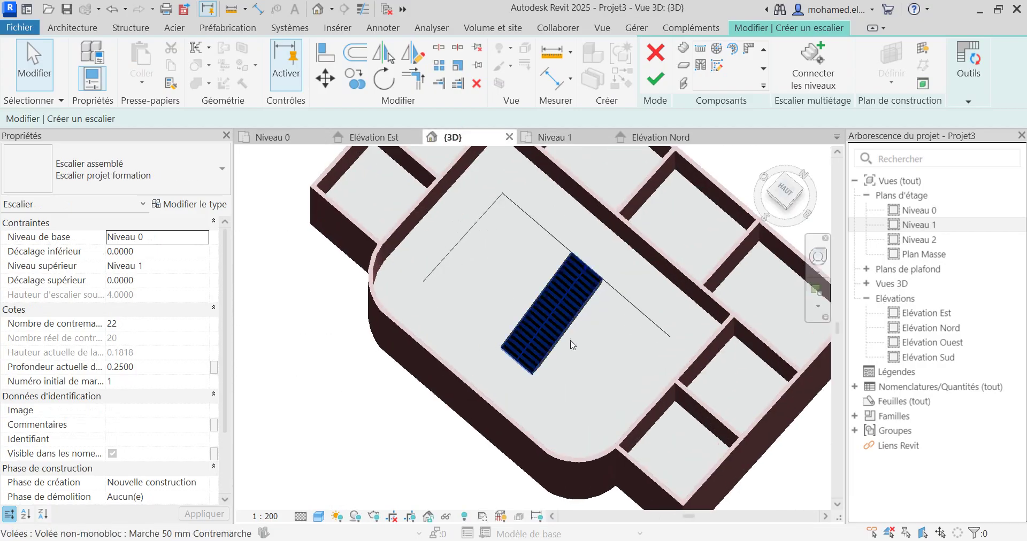
pyautogui.scroll(-2, 629, 317)
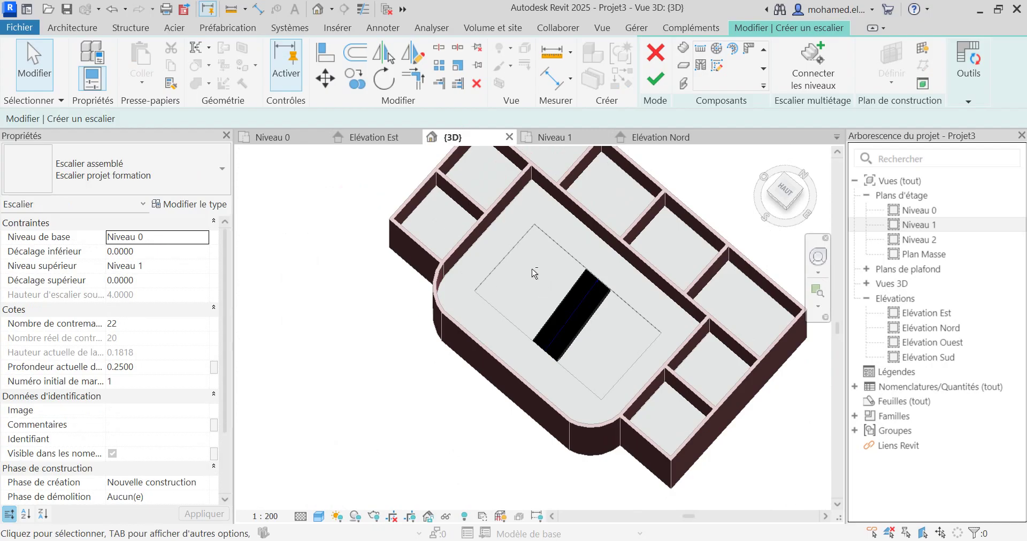
pyautogui.keyDown('shift'); pyautogui.moveTo(533, 268); pyautogui.dragTo(615, 214, button='middle'); pyautogui.keyUp('shift')
pyautogui.scroll(5, 585, 245)
pyautogui.keyDown('shift'); pyautogui.moveTo(553, 274); pyautogui.dragTo(465, 328, button='middle'); pyautogui.keyUp('shift')
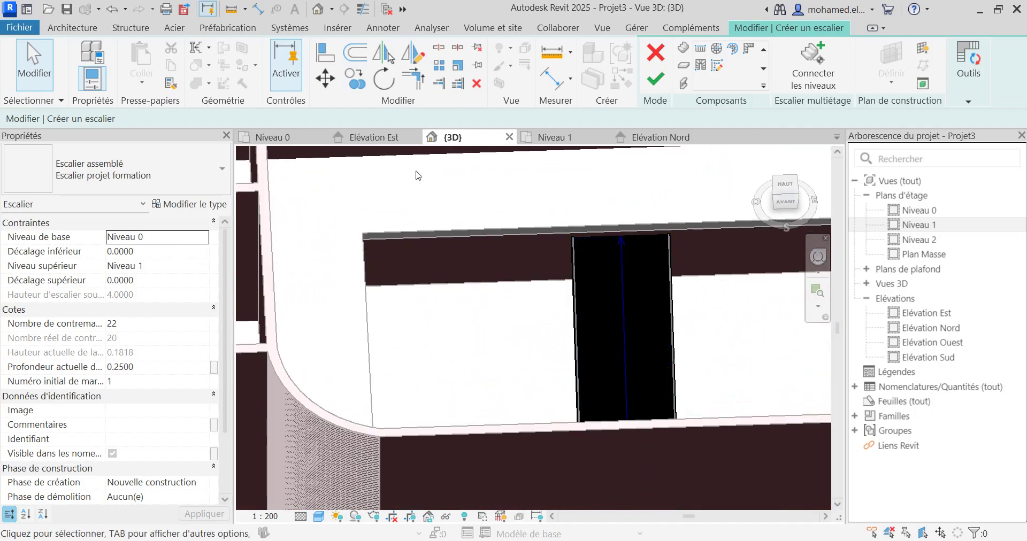
# - Review the flight's properties, dimensions and position among the grids in the Niveau 0 plan
pyautogui.click(273, 138)
pyautogui.click(595, 372)
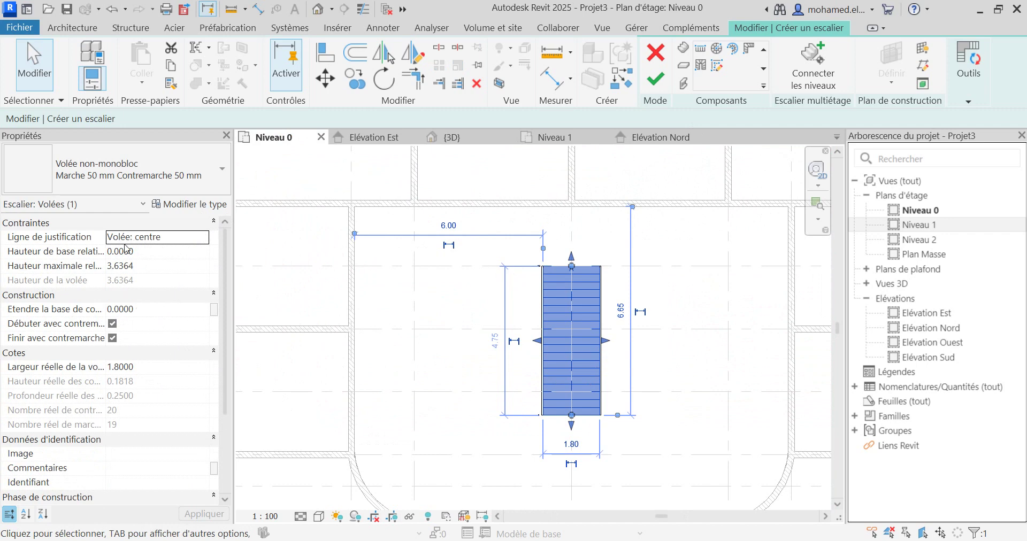
pyautogui.scroll(-1, 115, 306)
pyautogui.scroll(1, 131, 321)
pyautogui.scroll(-2, 578, 316)
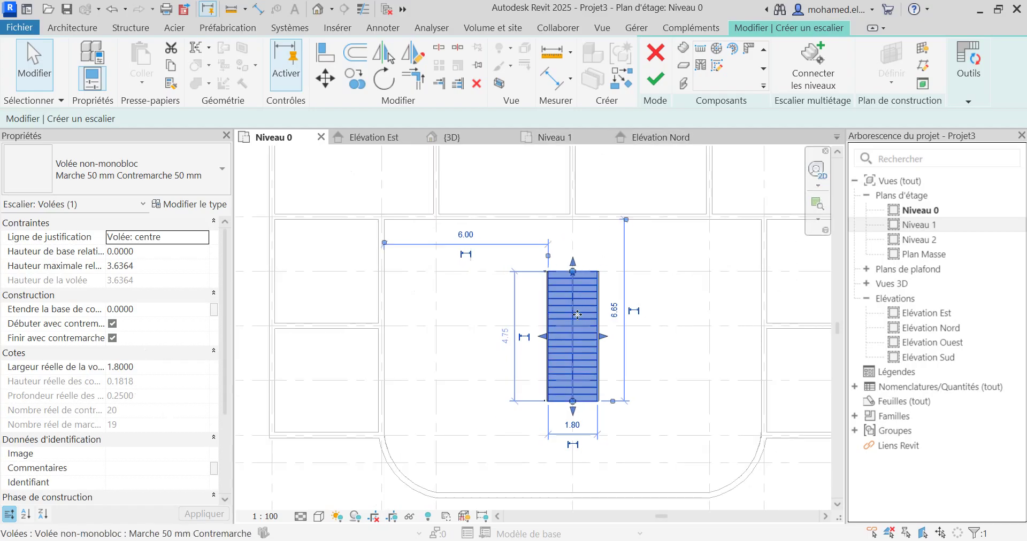
pyautogui.click(632, 350)
pyautogui.scroll(-2, 588, 336)
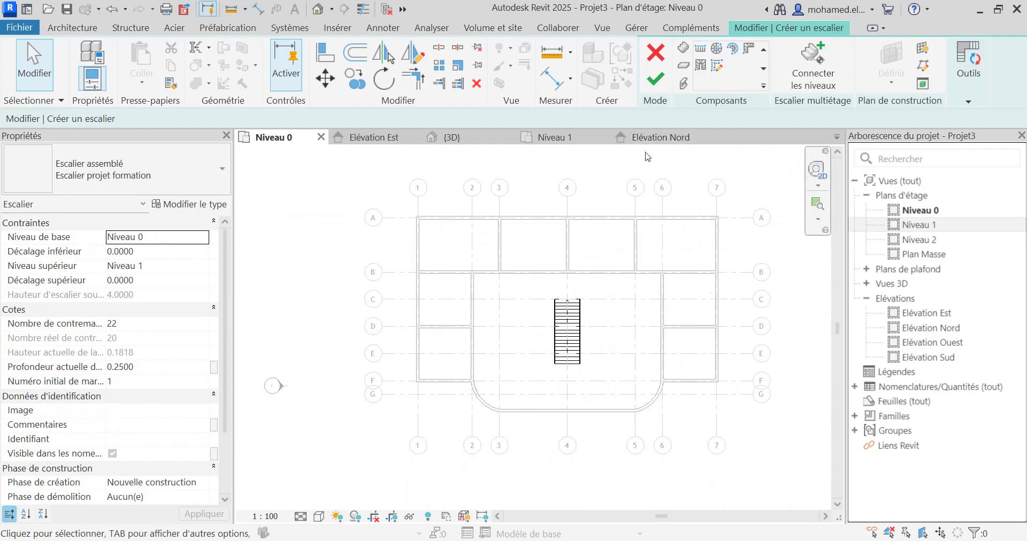
# - Check the Elévation Est and Elévation Nord views for a side view of the stair
pyautogui.click(374, 137)
pyautogui.scroll(-1, 637, 234)
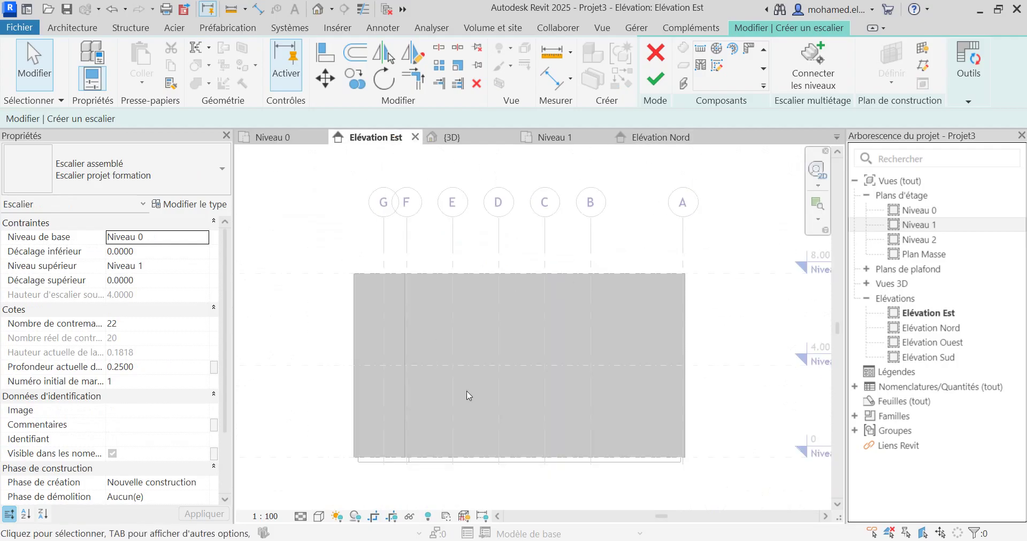
pyautogui.click(660, 137)
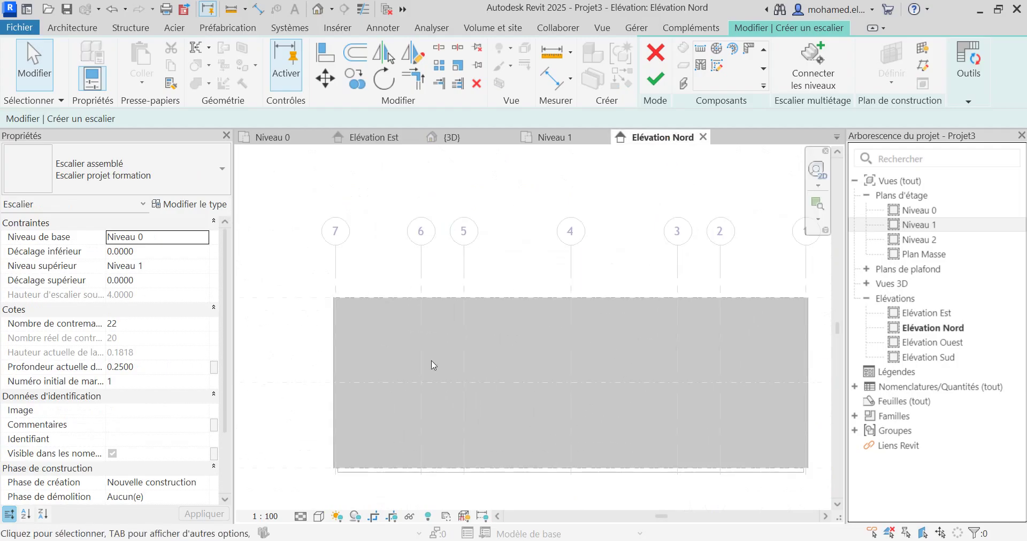
pyautogui.scroll(-1, 513, 379)
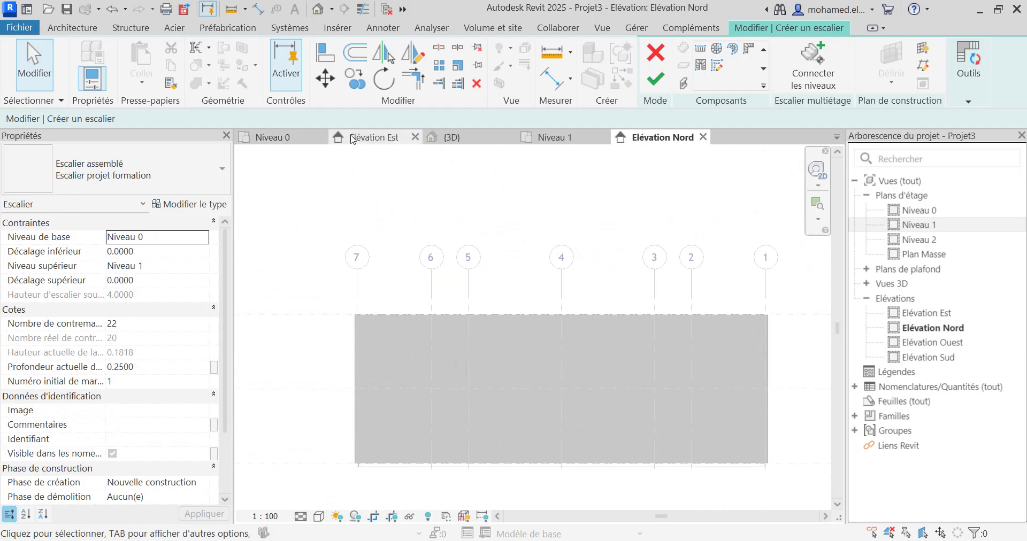
# - Finish the stair from the Niveau 0 plan and dismiss the resulting warning
pyautogui.click(291, 138)
pyautogui.scroll(3, 619, 329)
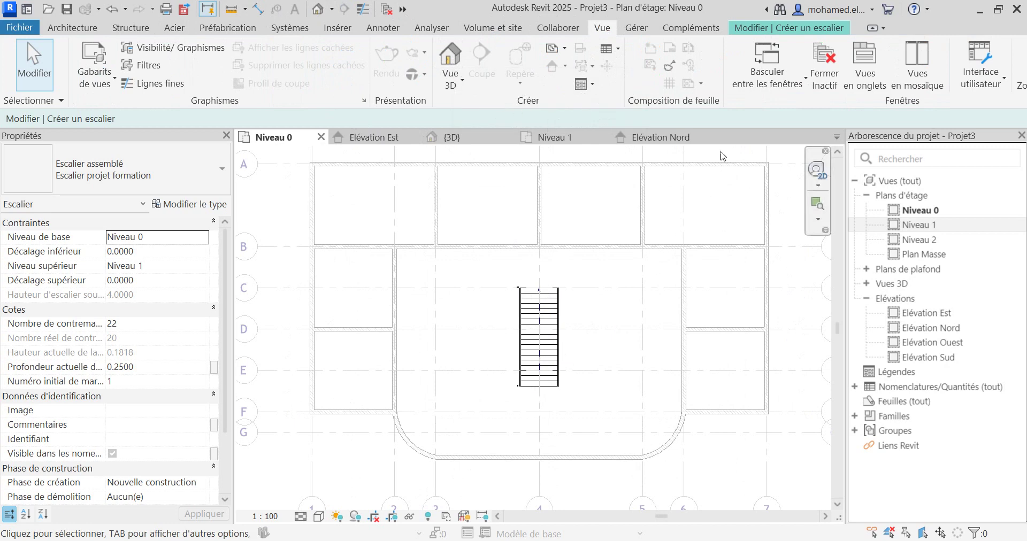
pyautogui.click(754, 30)
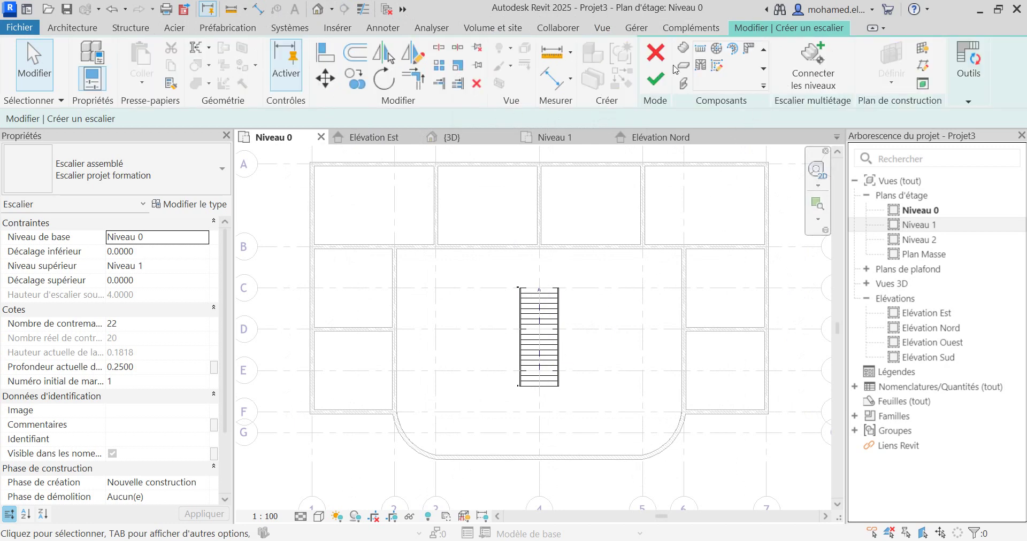
pyautogui.click(656, 79)
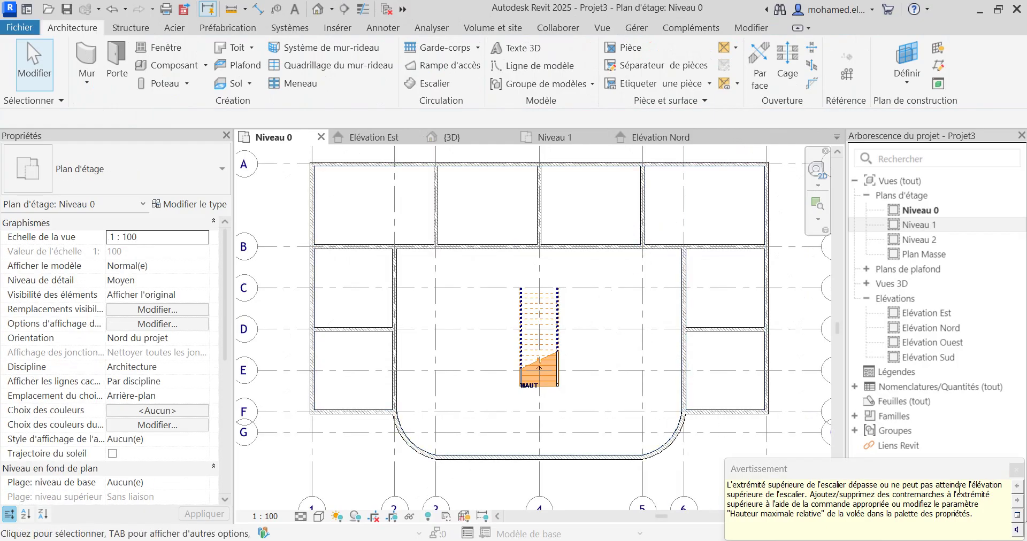
pyautogui.click(1016, 470)
pyautogui.scroll(3, 556, 299)
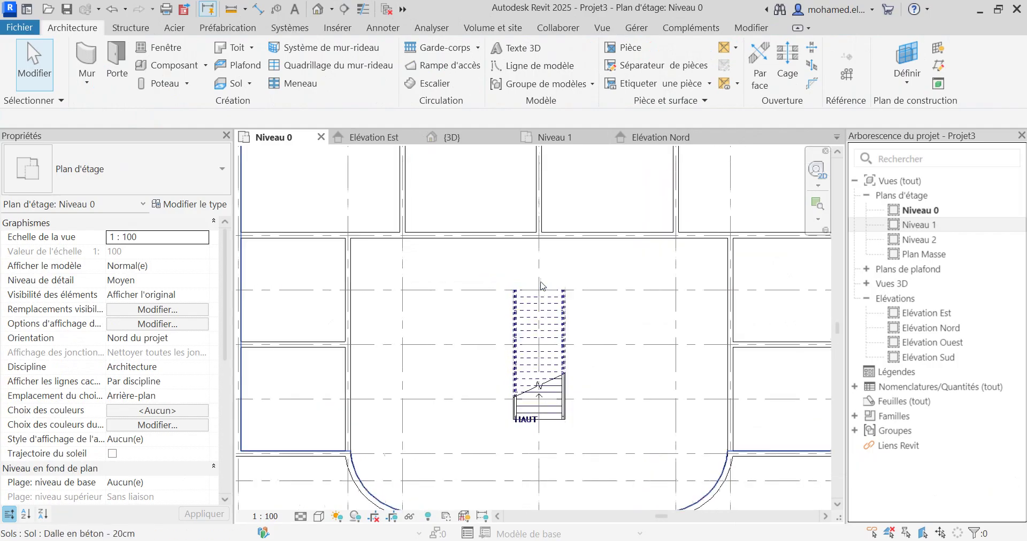
pyautogui.scroll(-3, 559, 302)
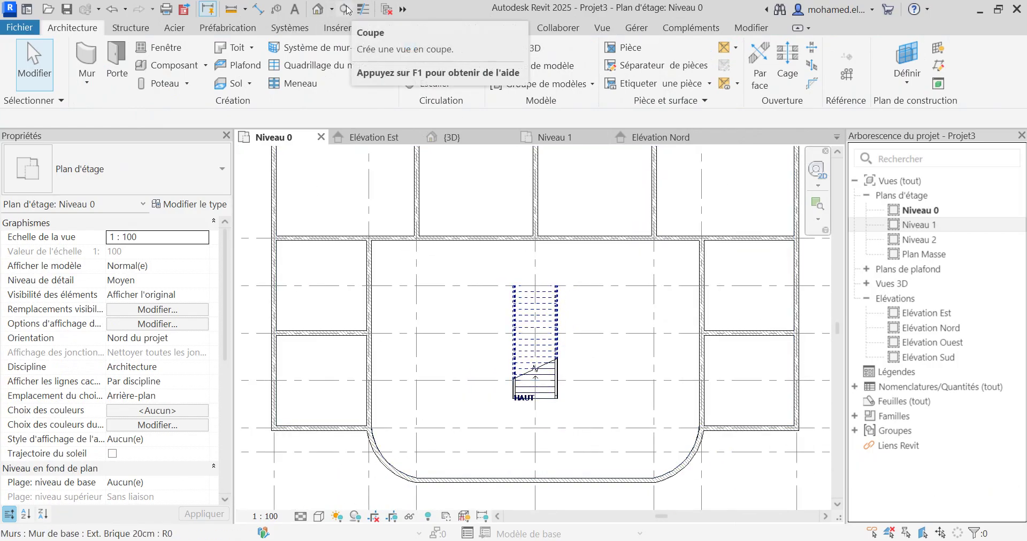
# - Create a building section between grids 3 and 4, running from beyond grid A to beyond grid G and looking towards the stair
pyautogui.click(602, 28)
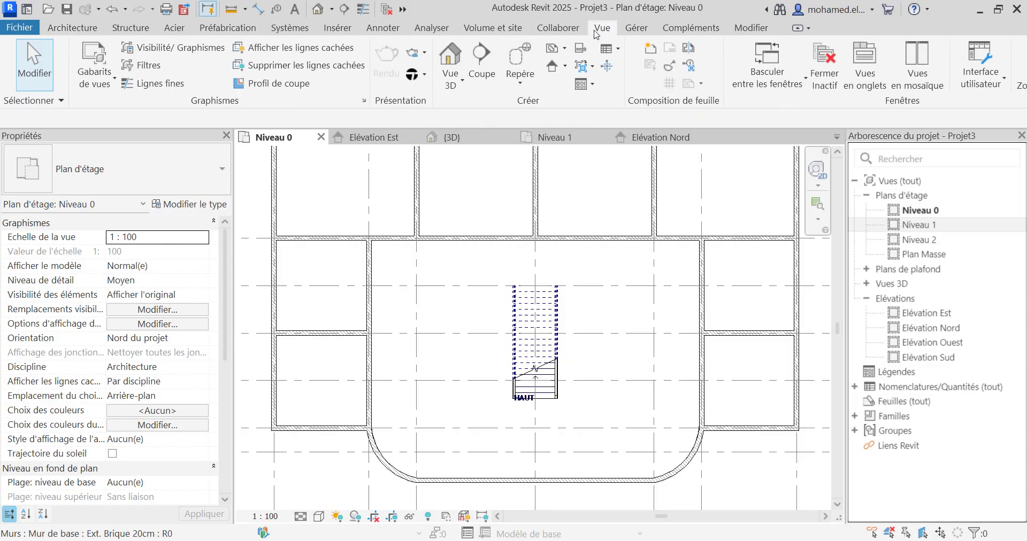
pyautogui.click(482, 59)
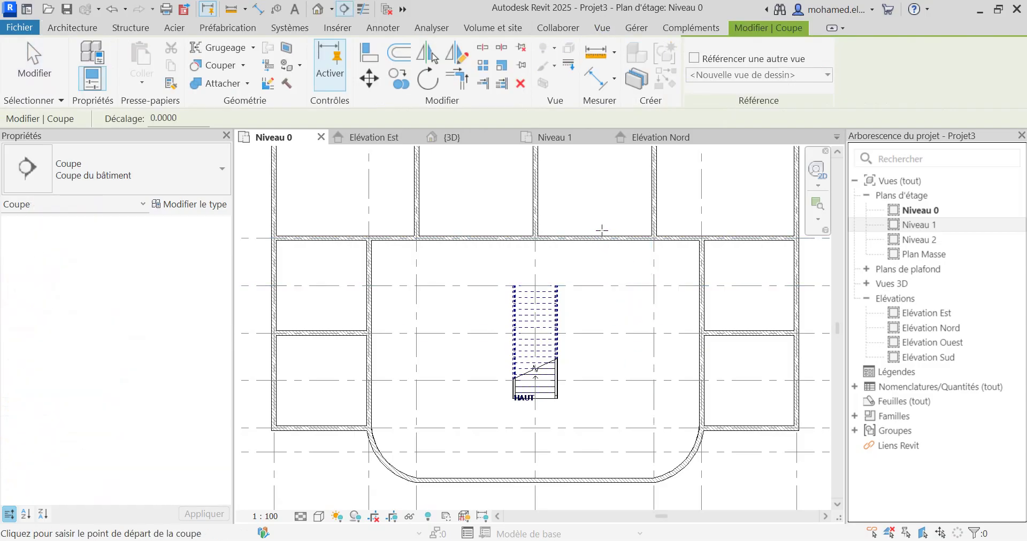
pyautogui.scroll(-3, 472, 194)
pyautogui.click(463, 184)
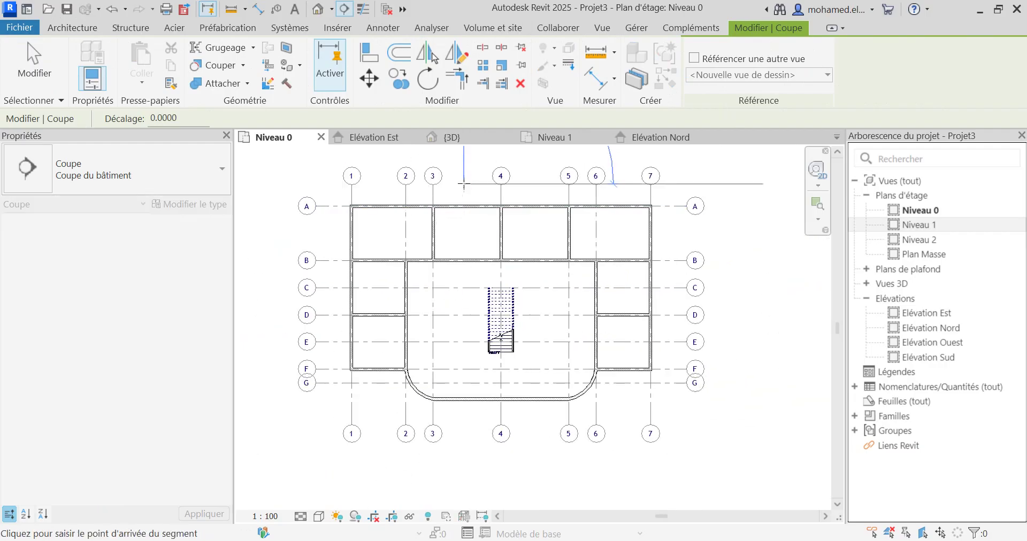
pyautogui.click(464, 451)
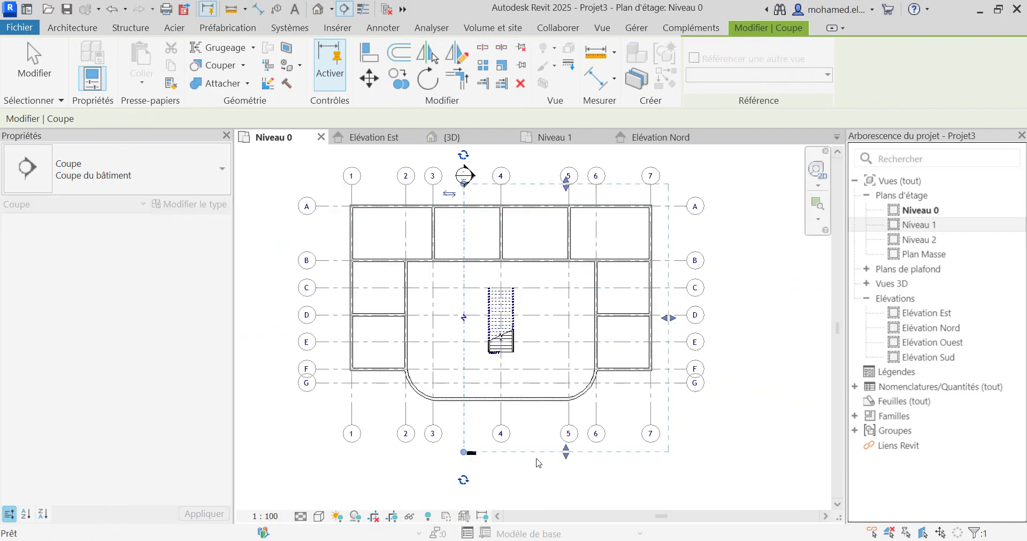
# - Create a second building section running horizontally between grids E and F, from beyond grid 1 to beyond grid 7, looking towards the stair
pyautogui.click(538, 452)
pyautogui.scroll(2, 543, 338)
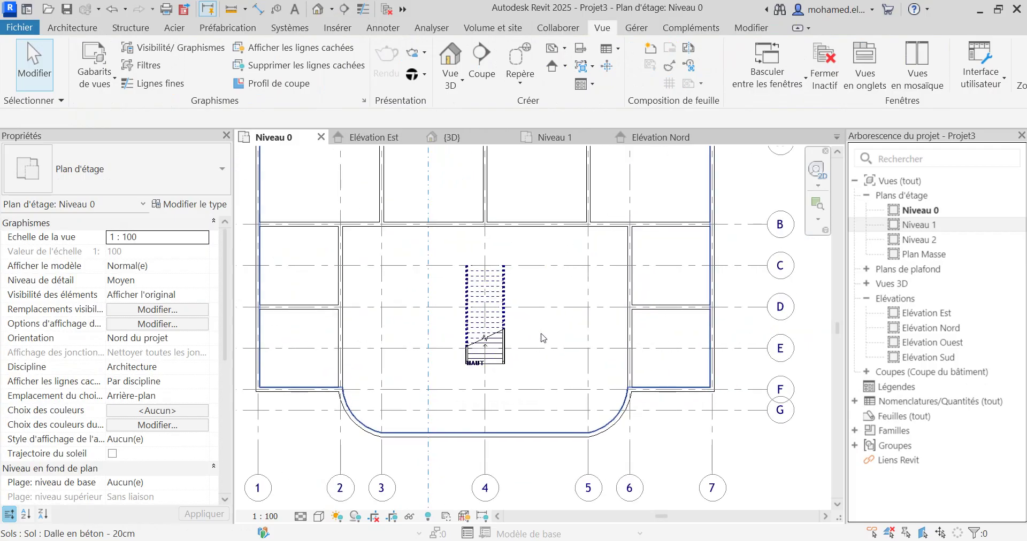
pyautogui.scroll(-1, 543, 338)
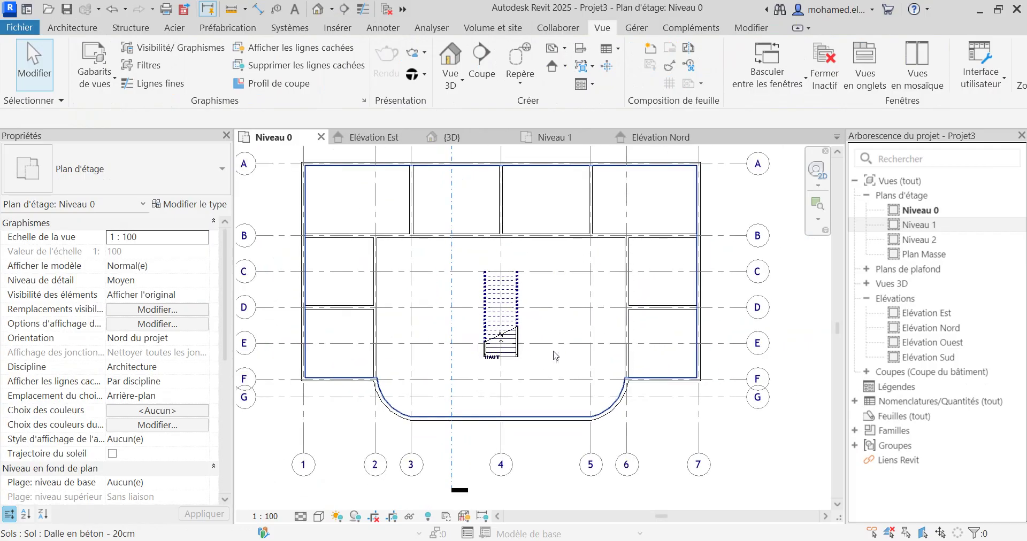
pyautogui.click(480, 59)
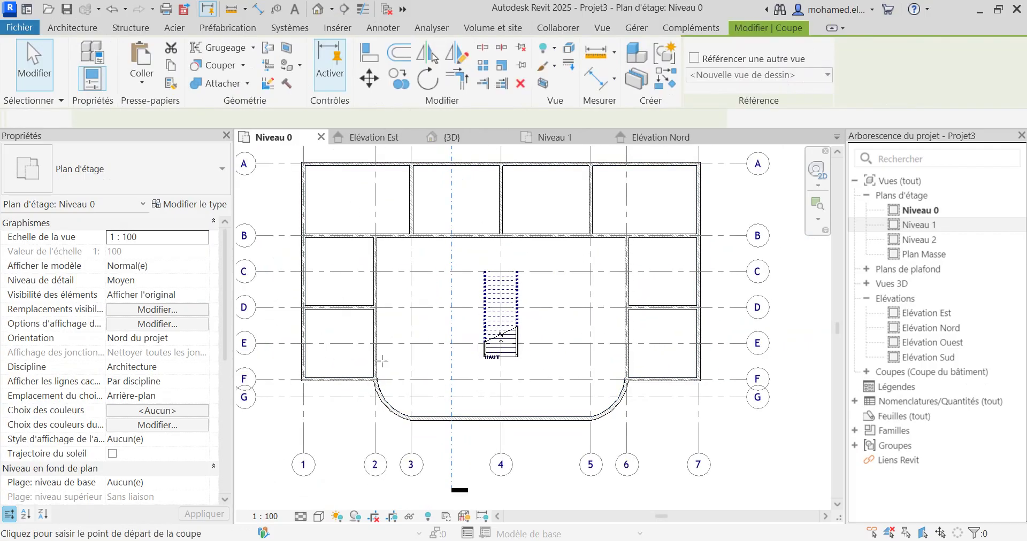
pyautogui.click(267, 361)
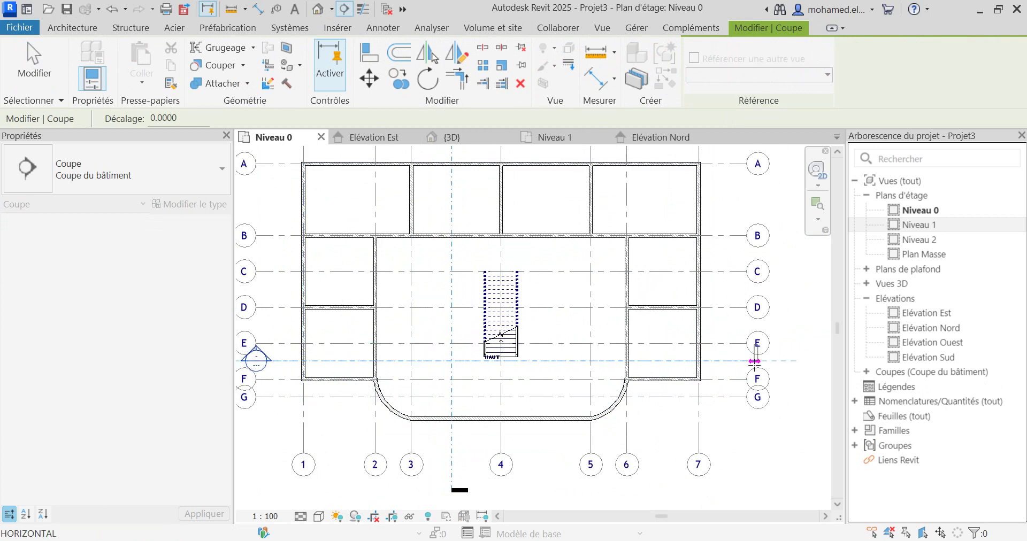
pyautogui.click(738, 370)
pyautogui.press('Escape')
pyautogui.press('Escape')
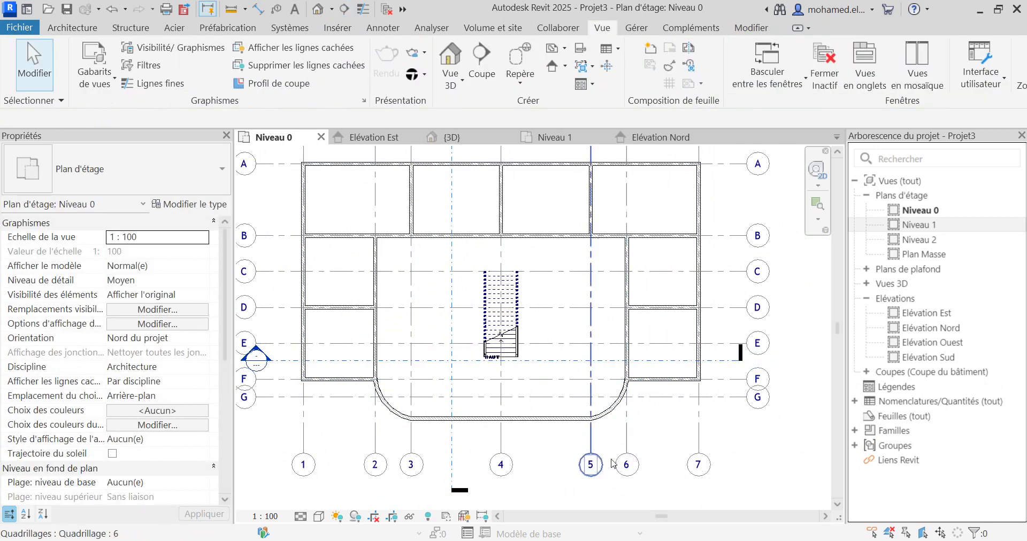
# - Open section Coupe 1 and examine the stair's side profile, especially where its upper end stops relative to the Niveau 1 slab
pyautogui.scroll(-1, 550, 443)
pyautogui.click(866, 372)
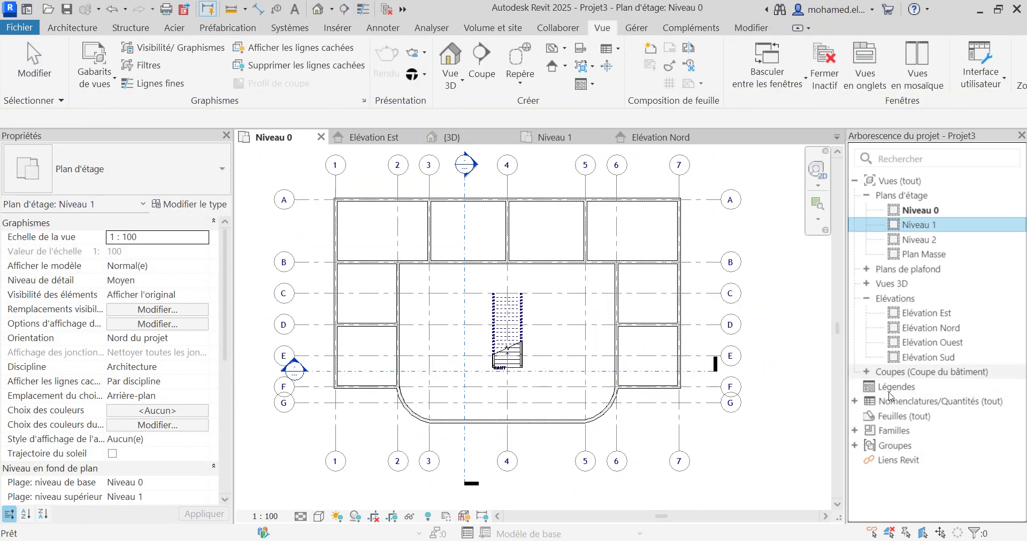
pyautogui.doubleClick(927, 387)
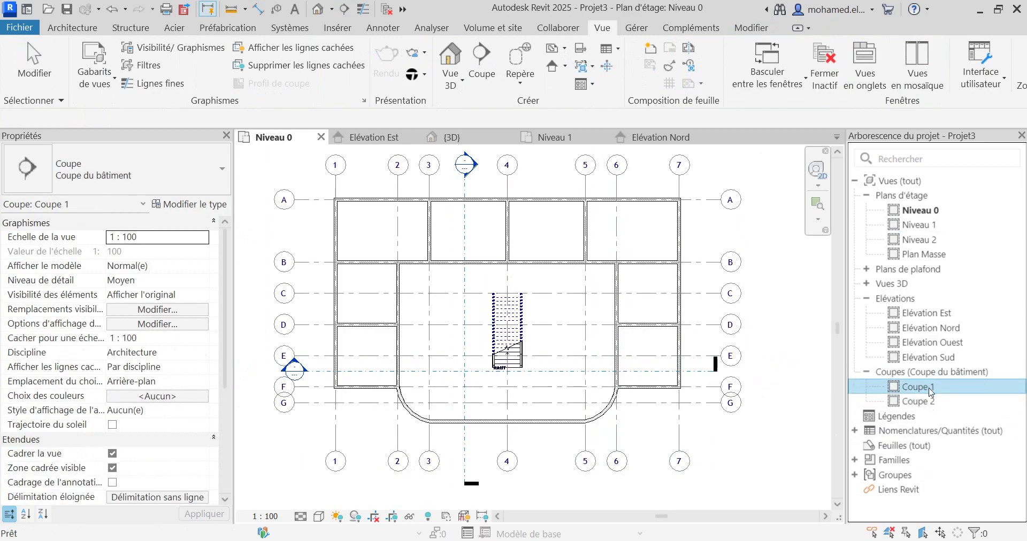
pyautogui.scroll(5, 485, 329)
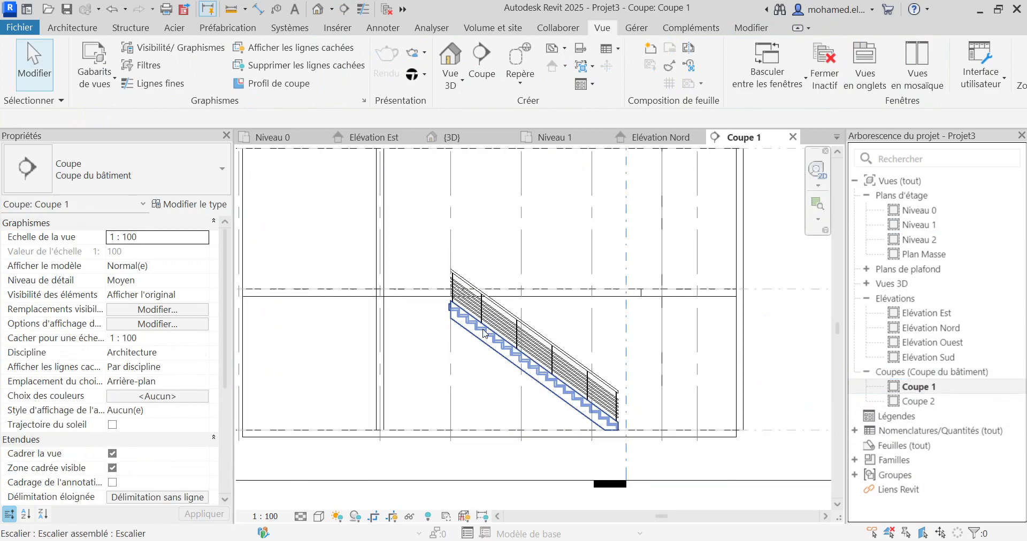
pyautogui.scroll(1, 485, 335)
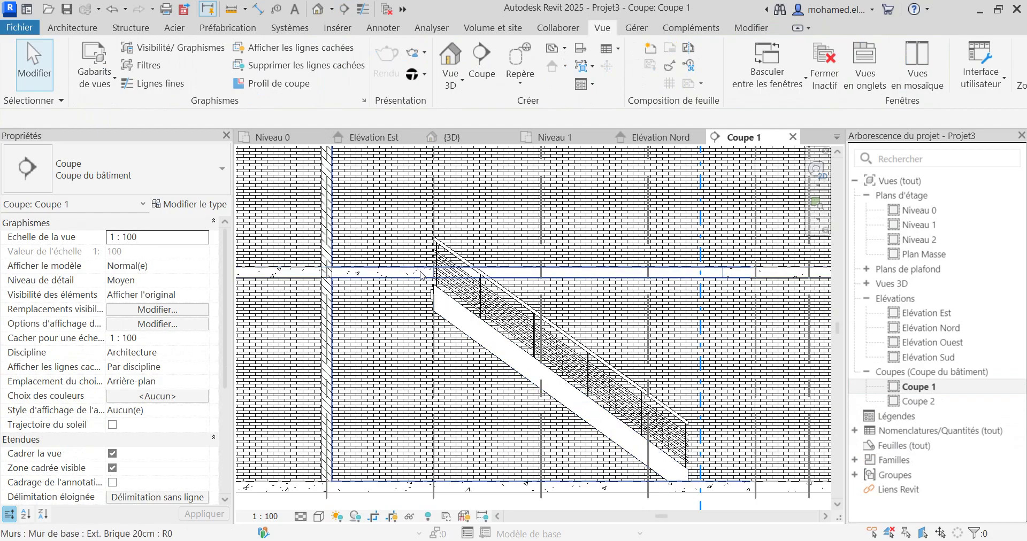
pyautogui.scroll(-3, 420, 275)
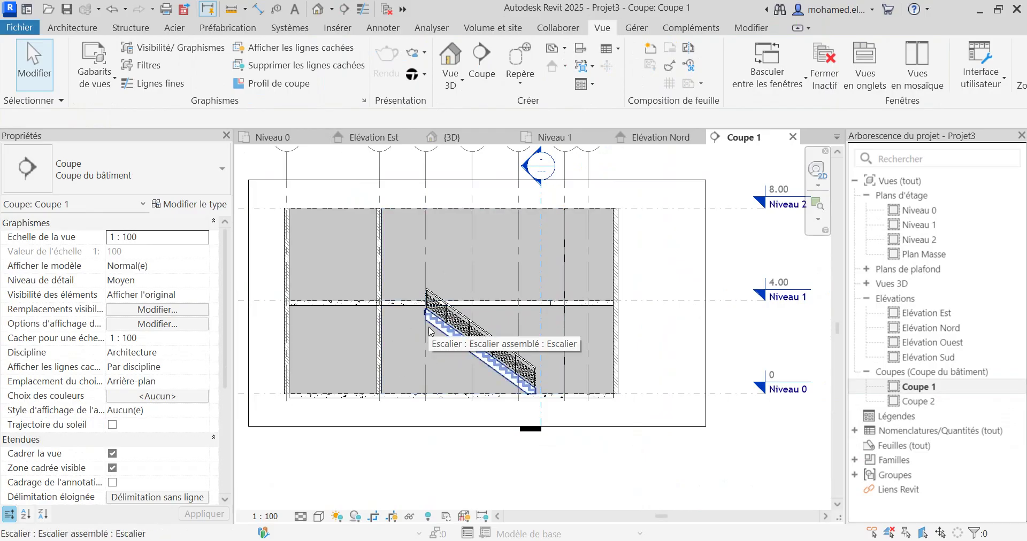
pyautogui.scroll(6, 429, 331)
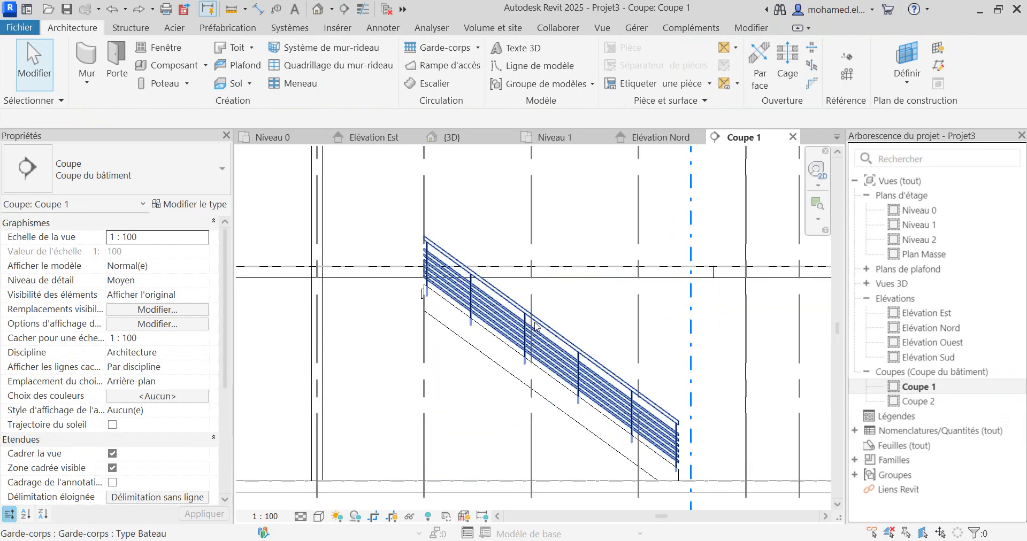
pyautogui.scroll(4, 369, 278)
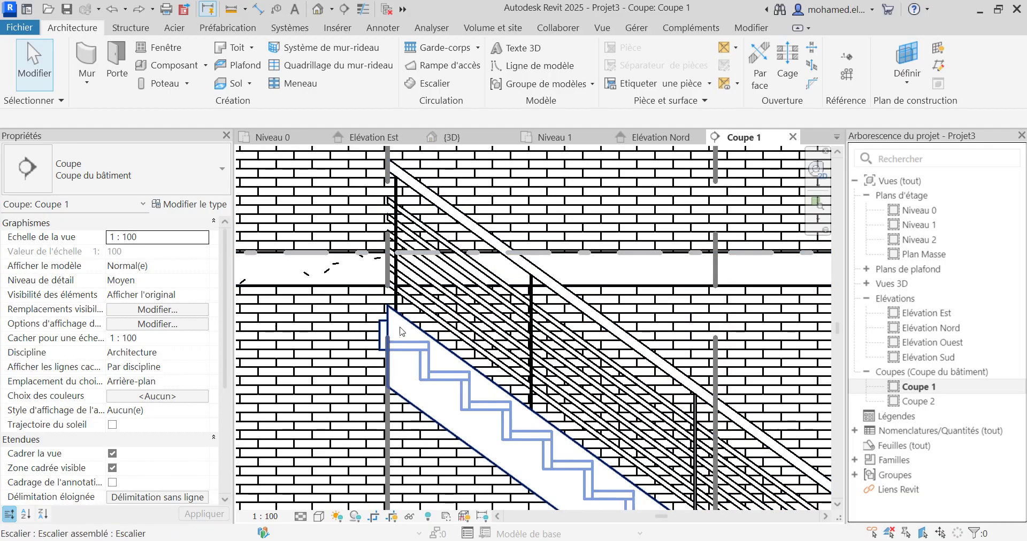
pyautogui.scroll(-4, 387, 303)
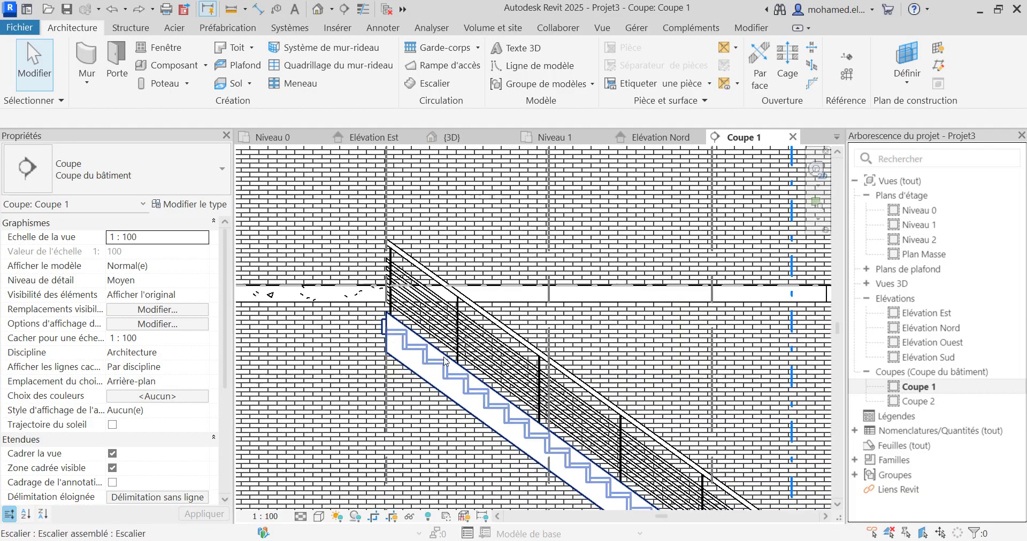
# - Delete the stair in section Coupe 1 and return to the Niveau 0 plan
pyautogui.click(439, 365)
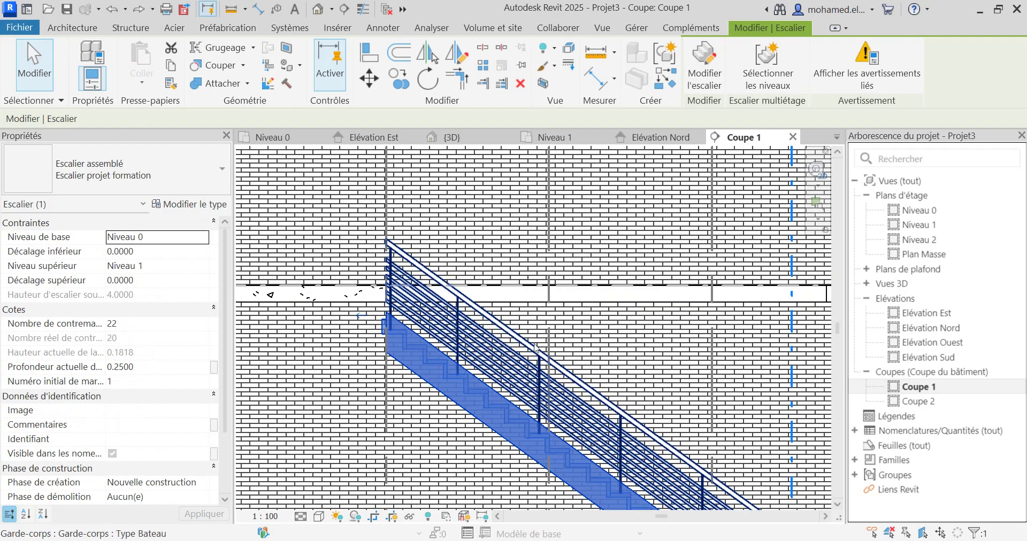
pyautogui.press('Delete')
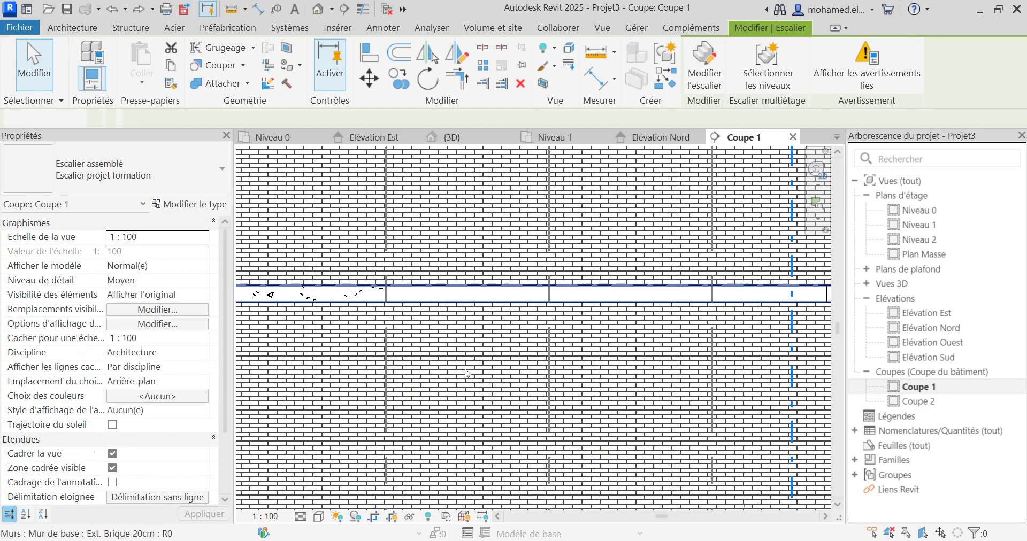
pyautogui.click(270, 137)
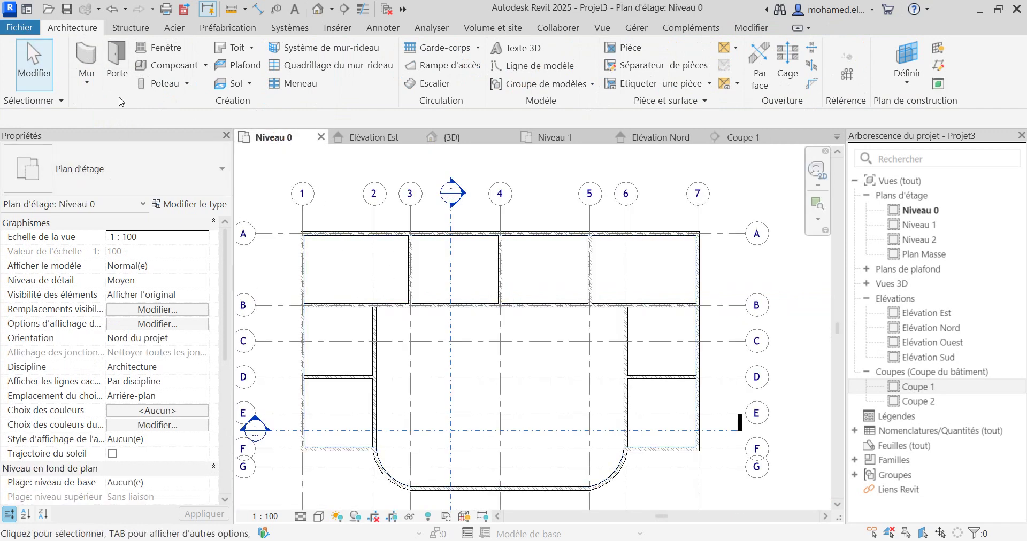
# - Create an Escalier projet formation stair with a 2.00 m flight along grid 4, from grid F to grid E, and finish it
pyautogui.click(428, 83)
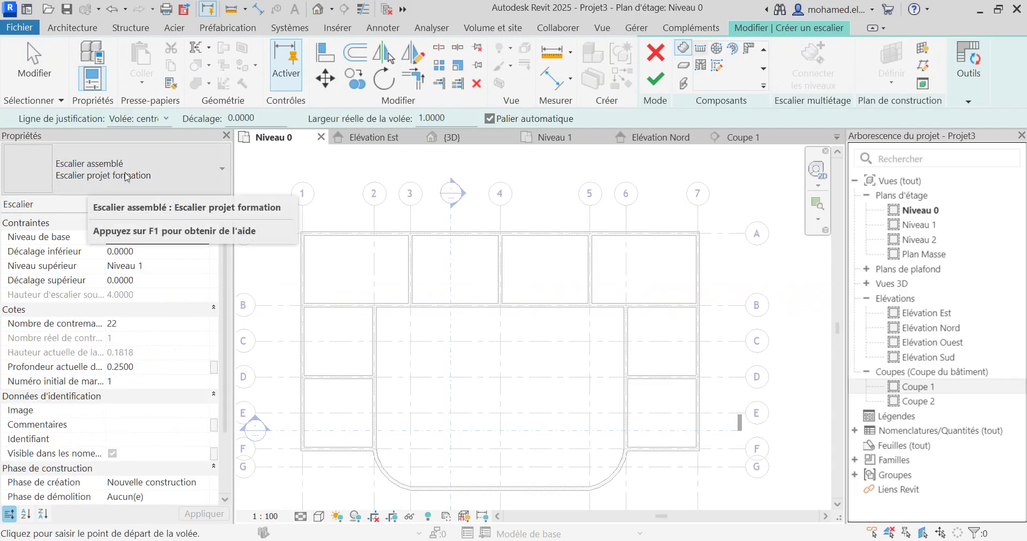
pyautogui.scroll(3, 497, 325)
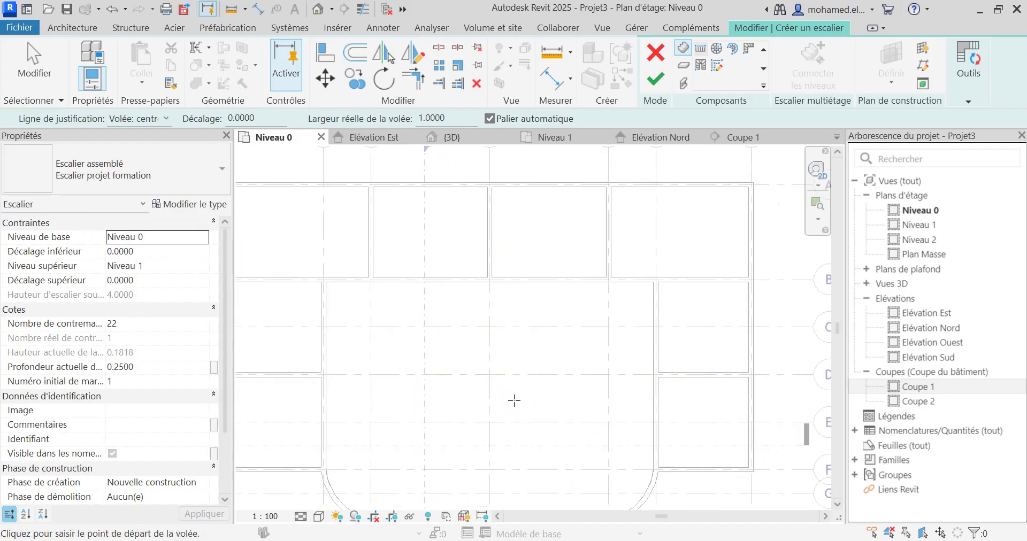
pyautogui.scroll(2, 498, 369)
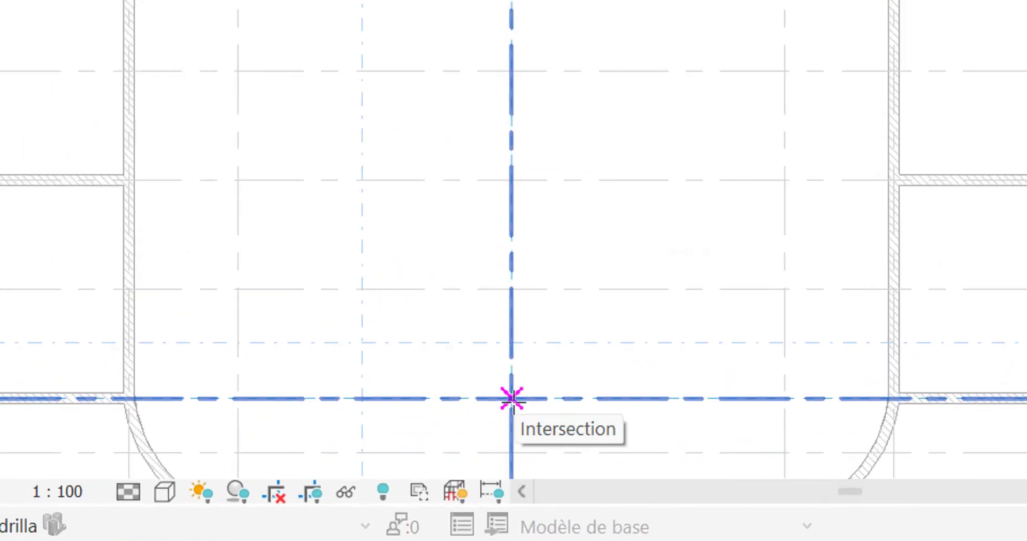
pyautogui.click(512, 398)
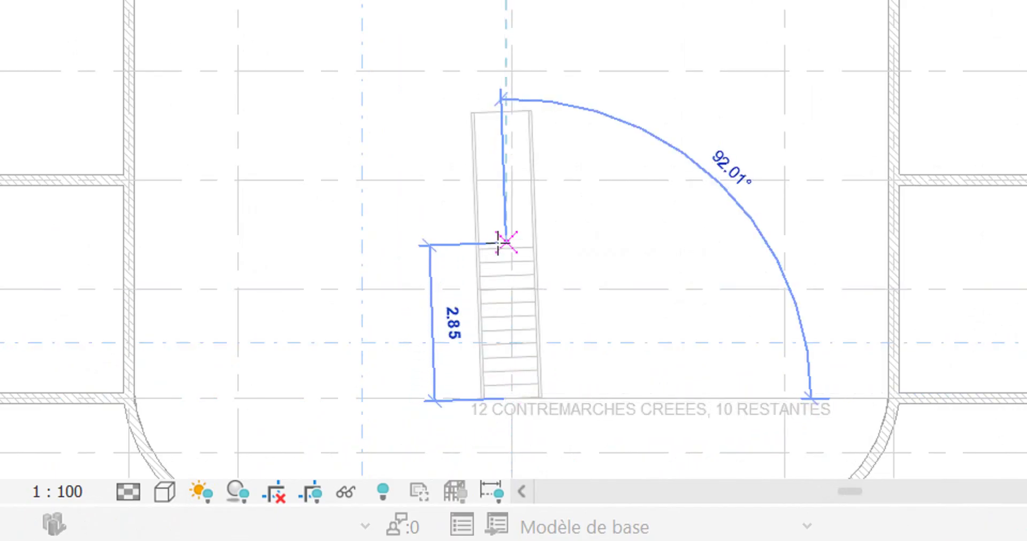
pyautogui.click(512, 289)
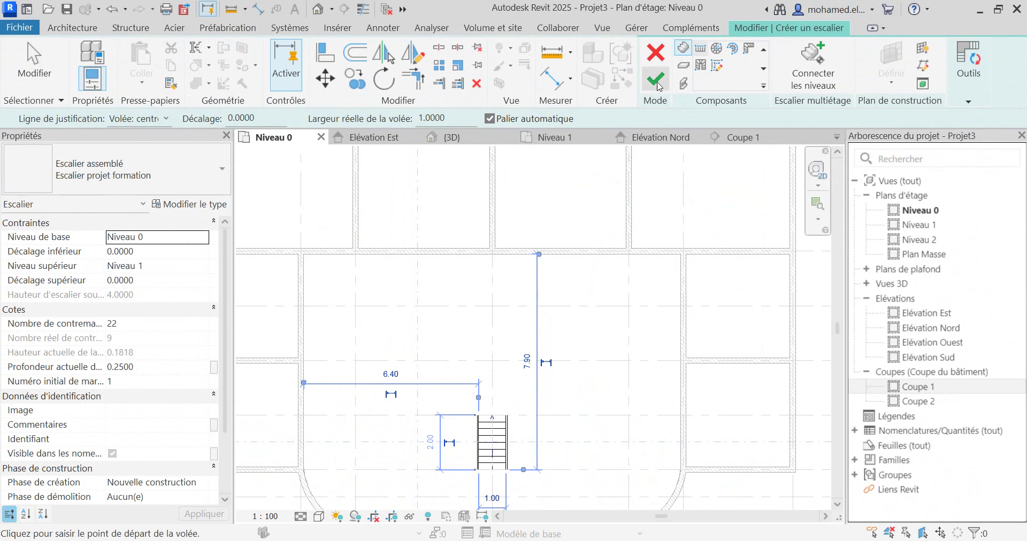
pyautogui.click(656, 81)
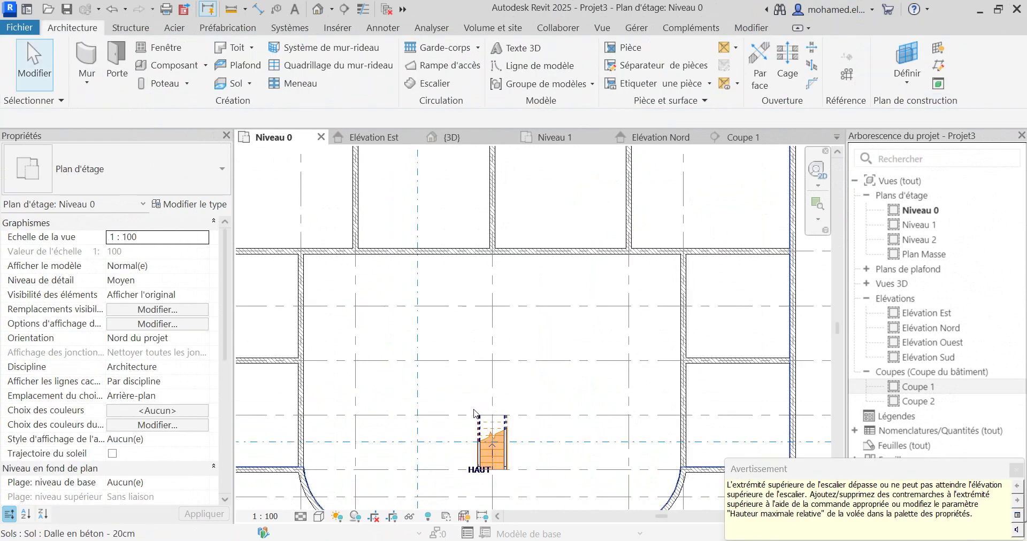
# - Check the short stair's height in section Coupe 1 and dismiss the stair warning
pyautogui.click(743, 138)
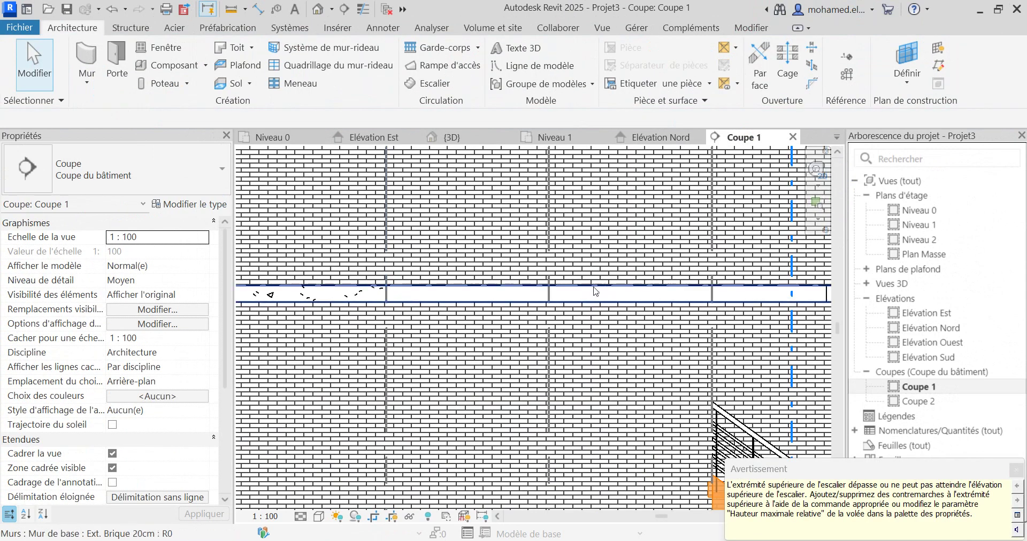
pyautogui.scroll(-3, 587, 321)
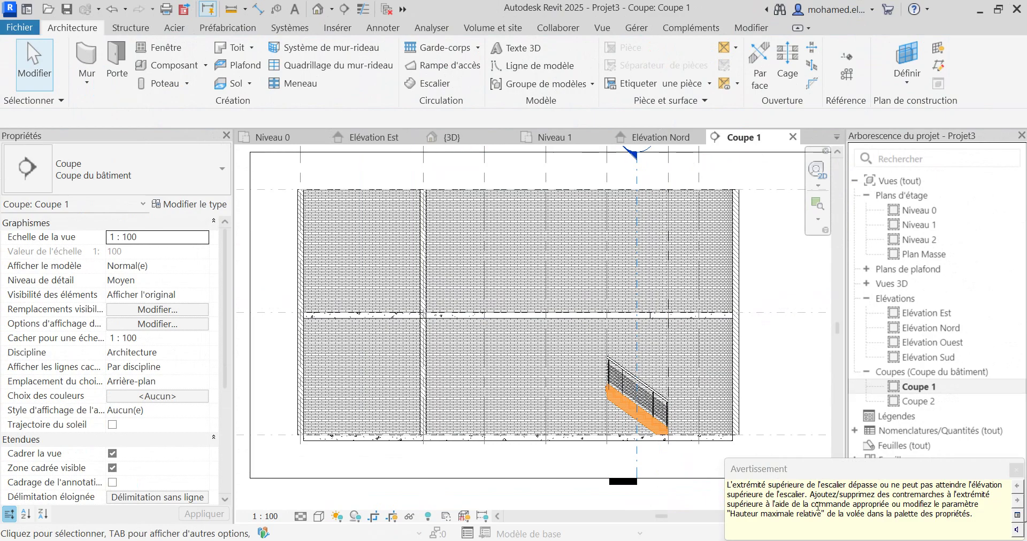
pyautogui.click(1016, 471)
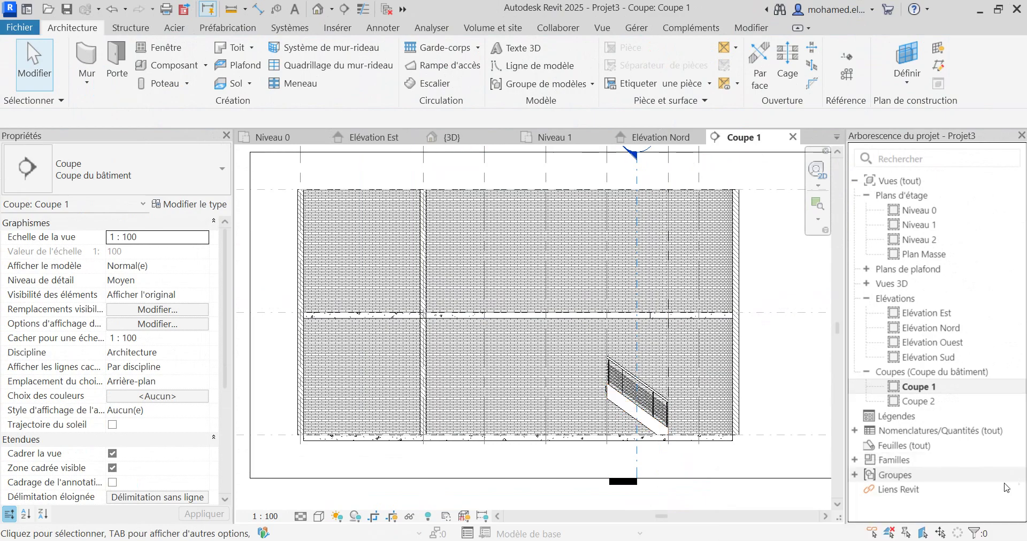
# - Undo the short stair and its flight, and cancel the stair creation
pyautogui.hotkey('ctrl', 'z')
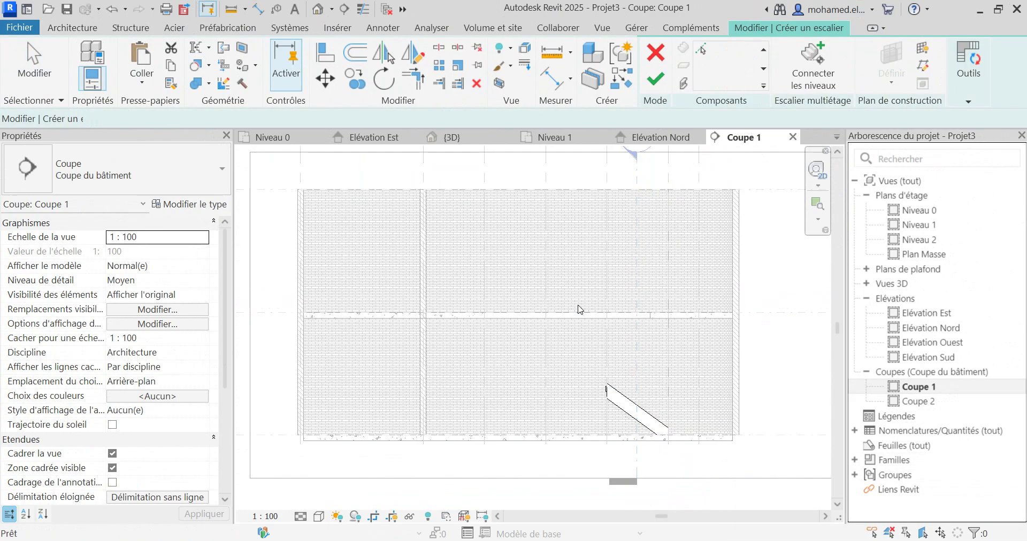
pyautogui.hotkey('ctrl', 'z')
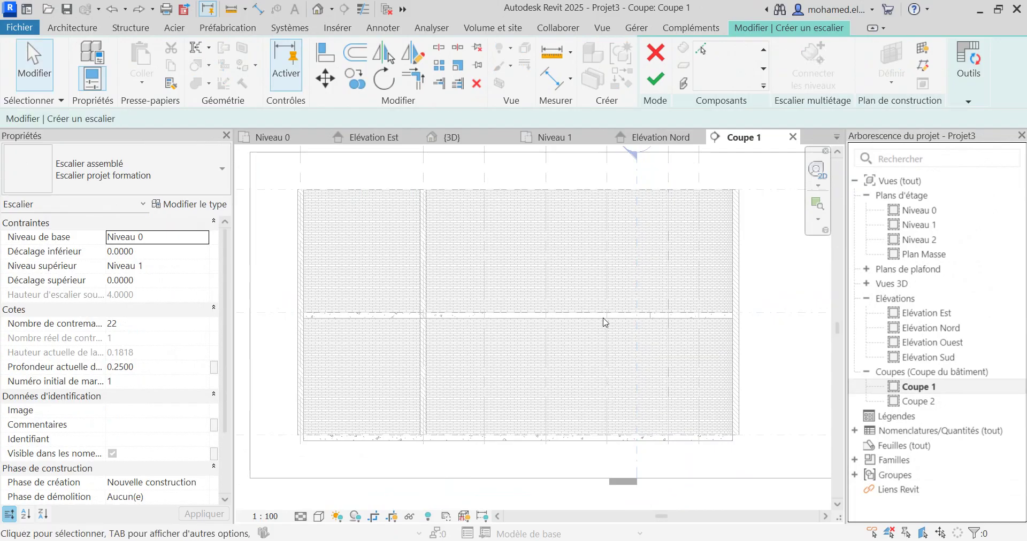
pyautogui.click(655, 56)
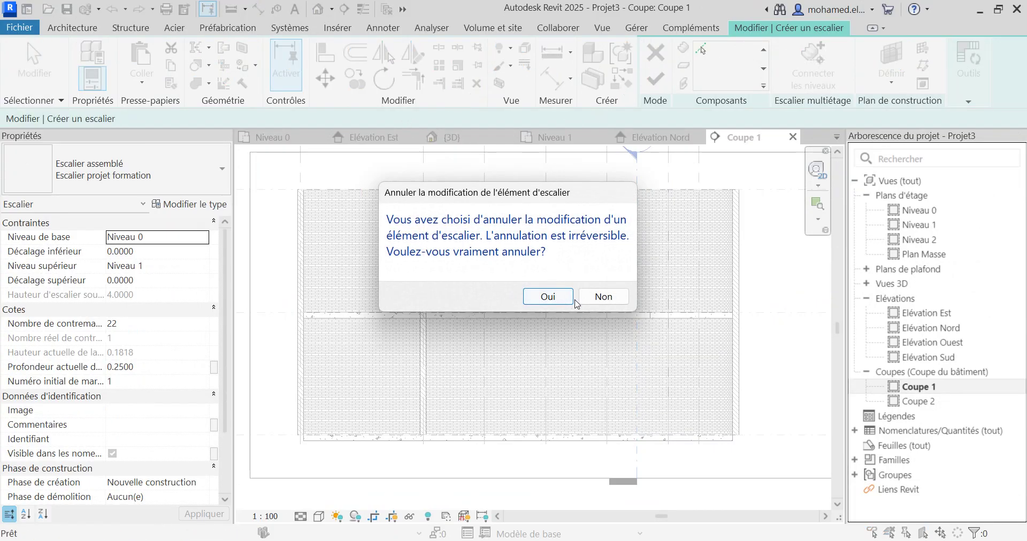
pyautogui.click(548, 298)
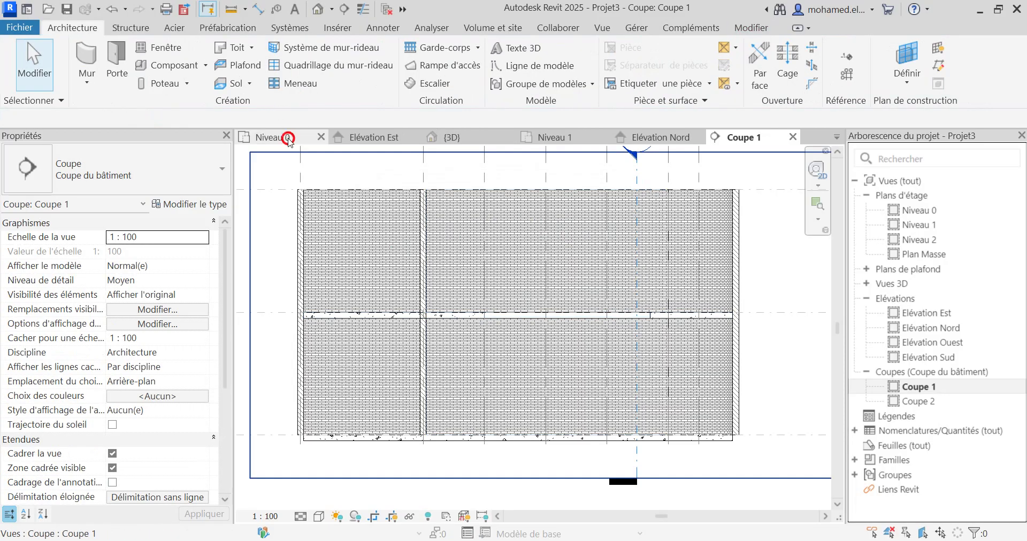
# - In the Niveau 0 plan, draw a full 22-riser stair flight along grid 4, from just beyond grid F towards grid C, and view it in Coupe 1
pyautogui.click(273, 137)
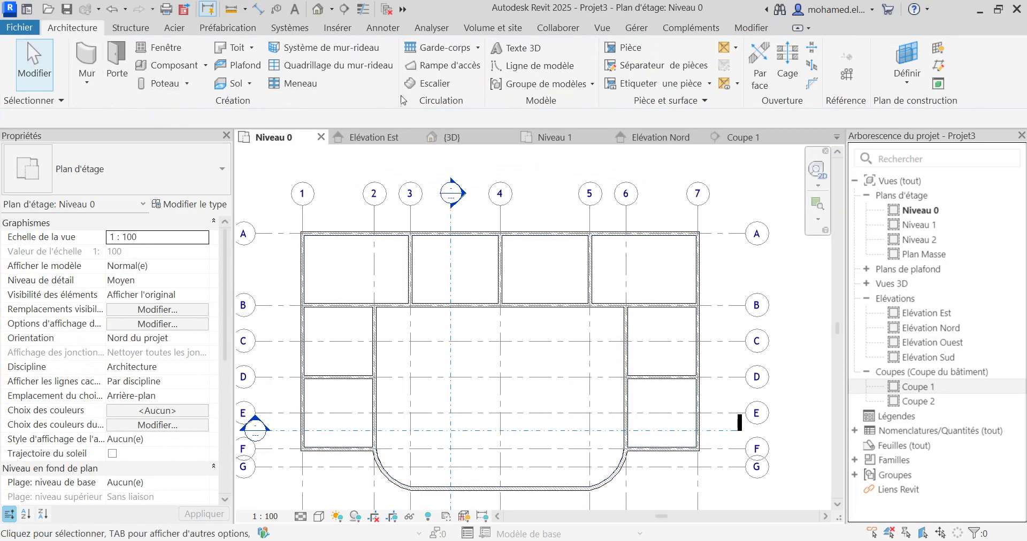
pyautogui.click(429, 83)
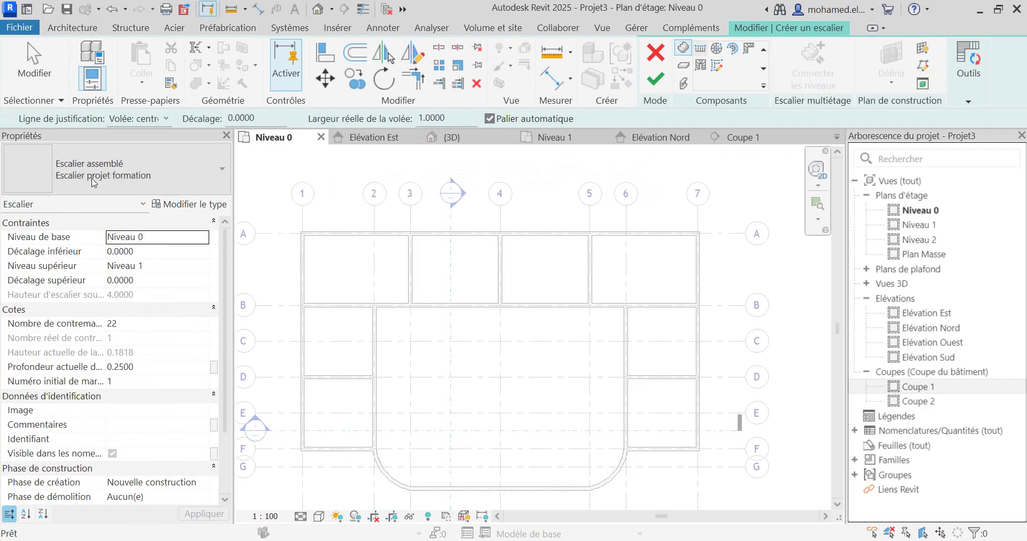
pyautogui.scroll(3, 462, 413)
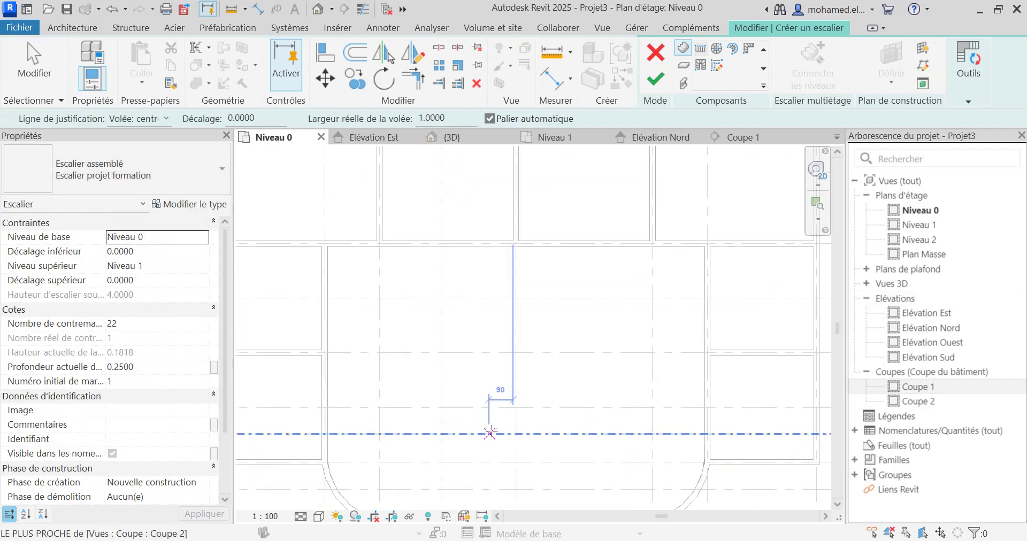
pyautogui.click(516, 474)
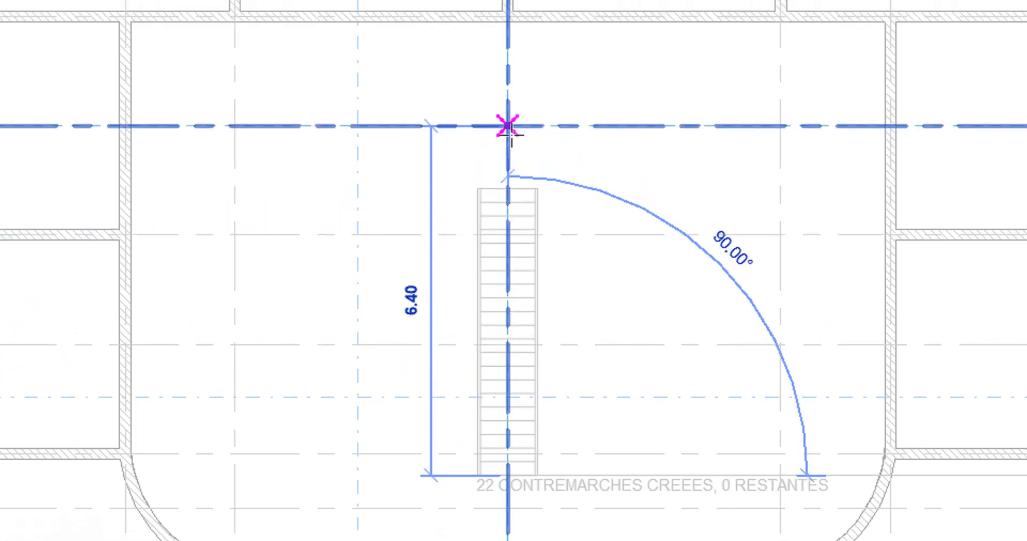
pyautogui.click(510, 134)
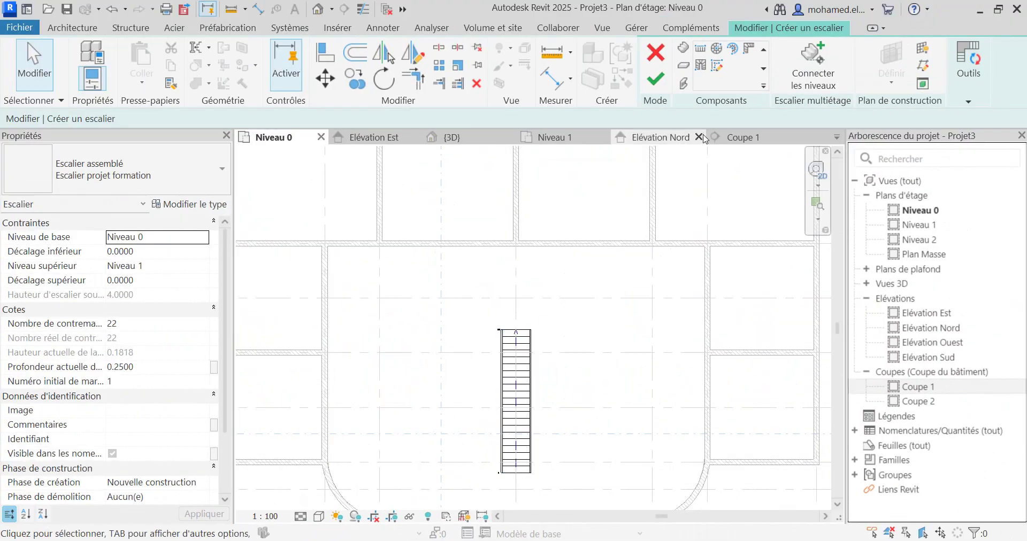
pyautogui.click(742, 138)
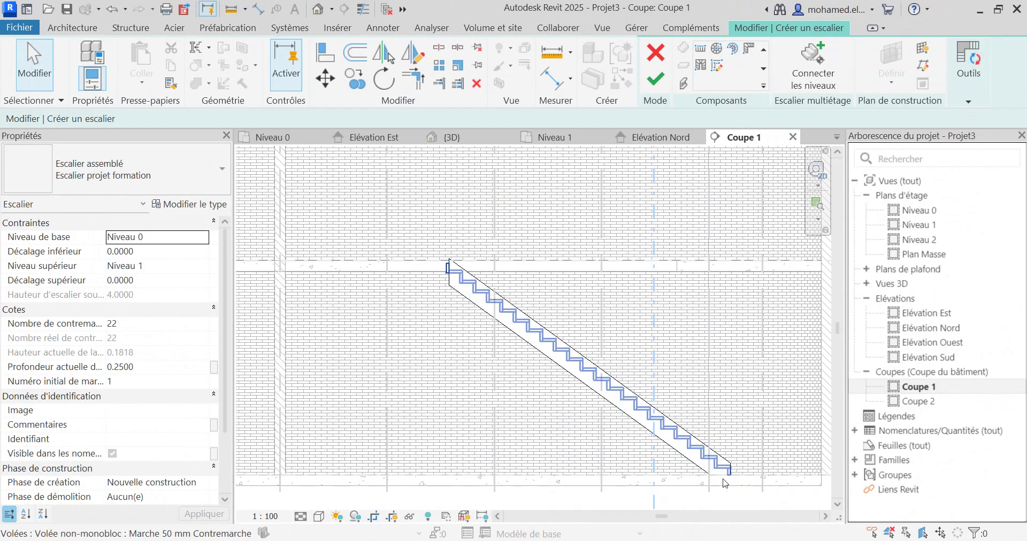
# - Inspect both ends of the 22-riser flight against the floor levels in Coupe 1 and finish the stair
pyautogui.scroll(3, 444, 270)
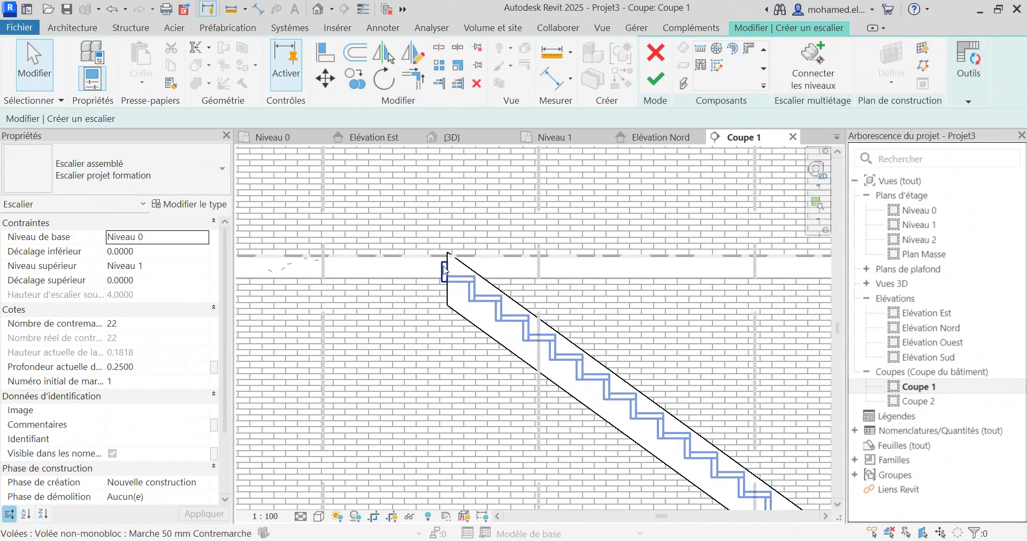
pyautogui.scroll(-5, 444, 270)
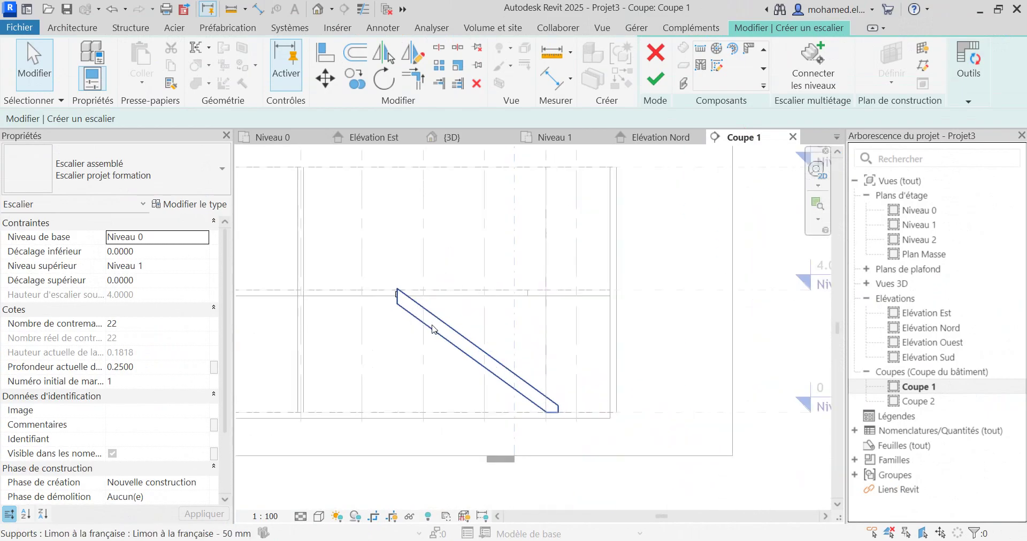
pyautogui.scroll(-3, 547, 414)
pyautogui.scroll(3, 438, 317)
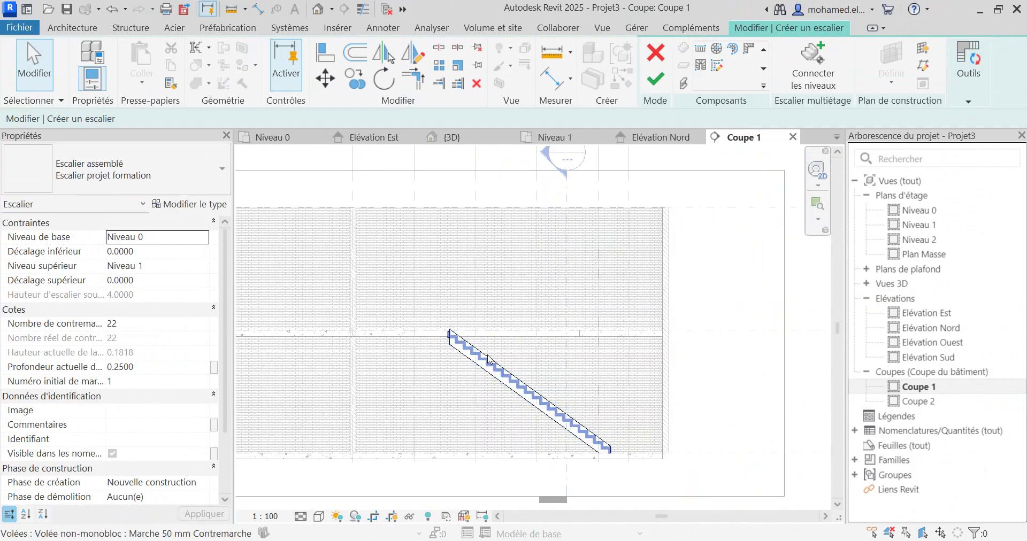
pyautogui.scroll(2, 484, 375)
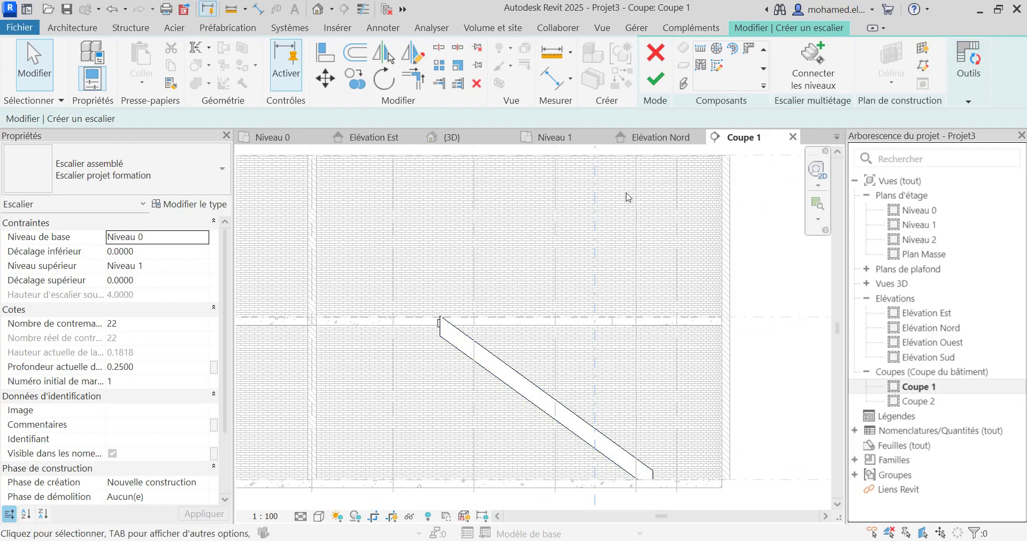
pyautogui.click(656, 80)
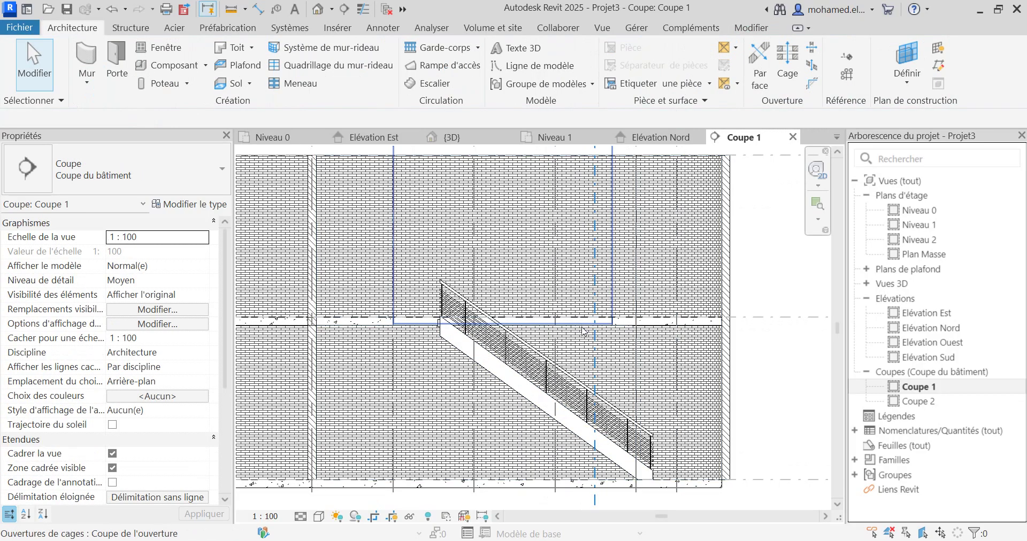
# - Review the finished stair and its railings in the Niveau 0 plan, section Coupe 1 and the 3D view
pyautogui.click(271, 136)
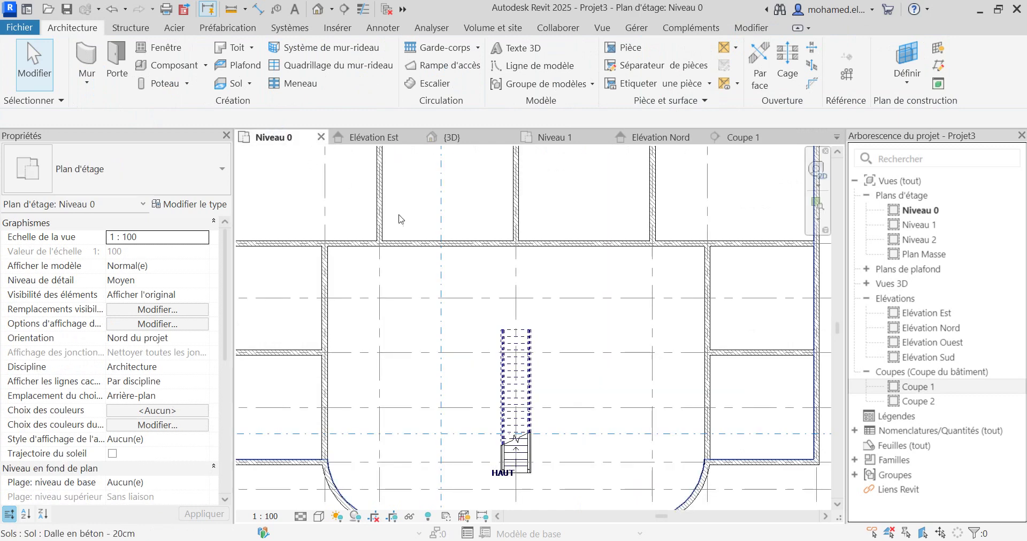
pyautogui.scroll(2, 553, 332)
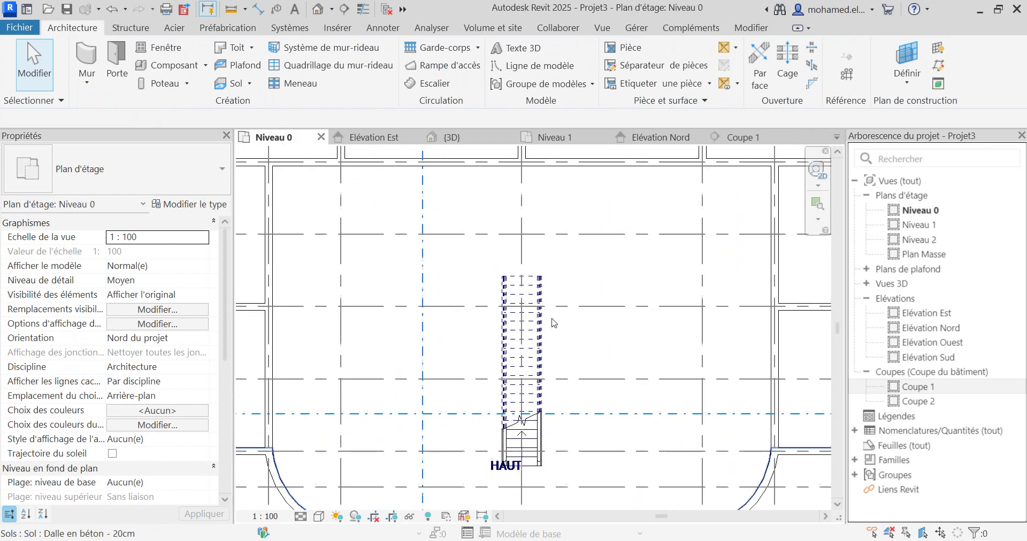
pyautogui.scroll(-2, 546, 337)
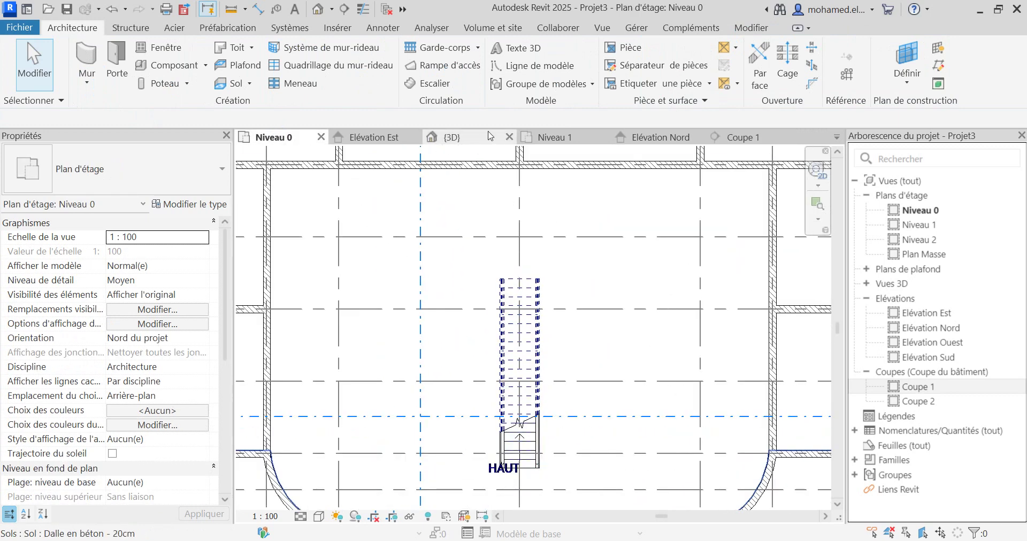
pyautogui.click(737, 137)
pyautogui.scroll(2, 476, 343)
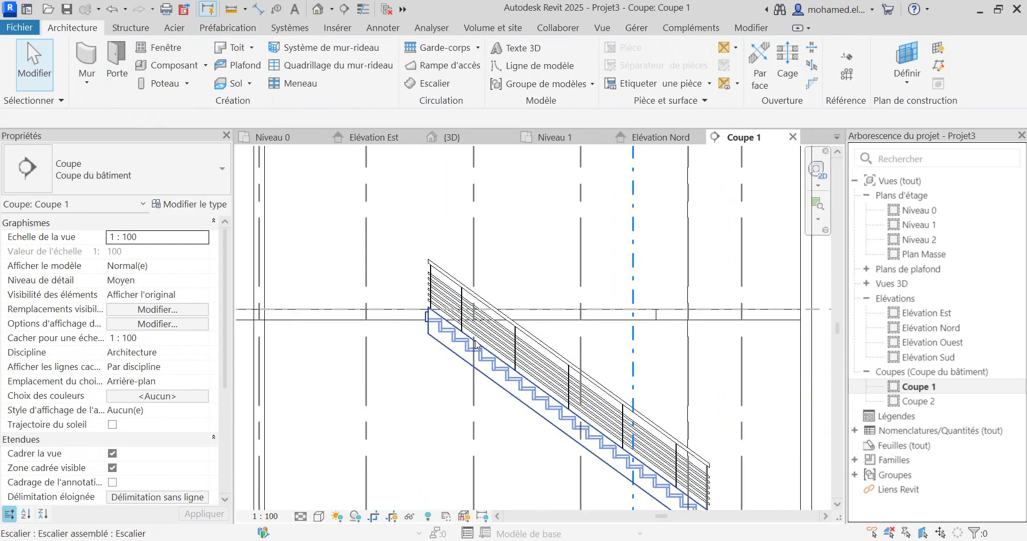
pyautogui.scroll(-3, 468, 342)
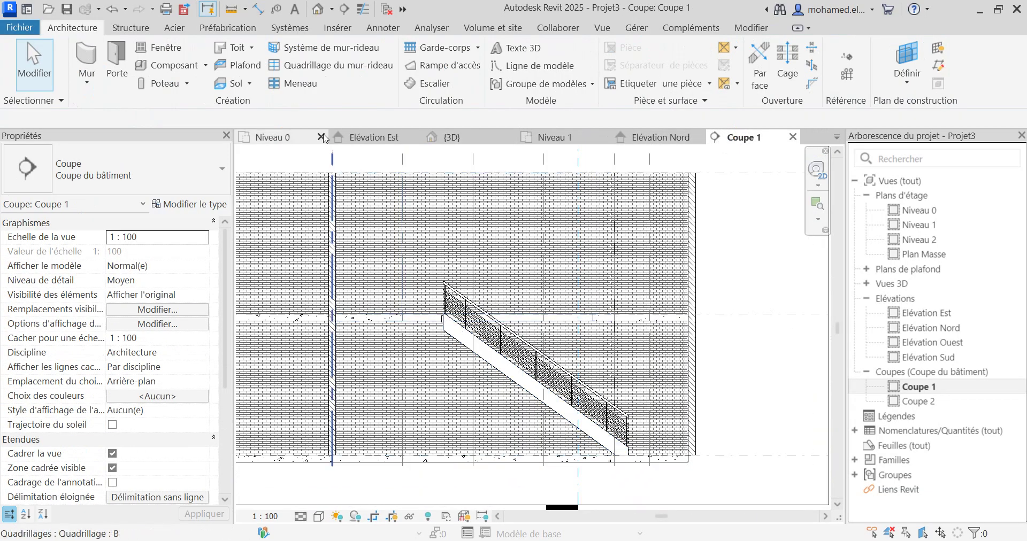
pyautogui.click(292, 138)
pyautogui.scroll(-2, 503, 287)
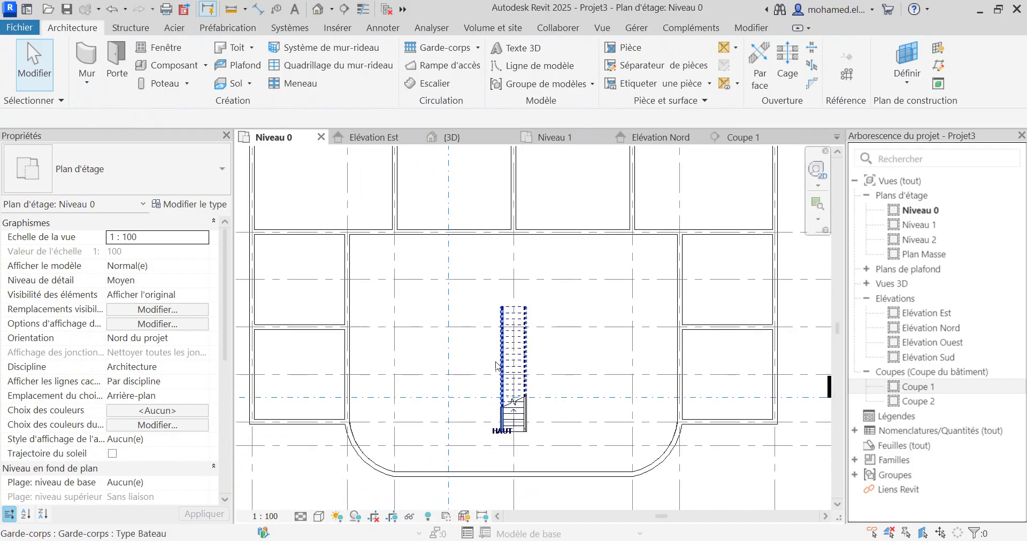
pyautogui.scroll(1, 527, 257)
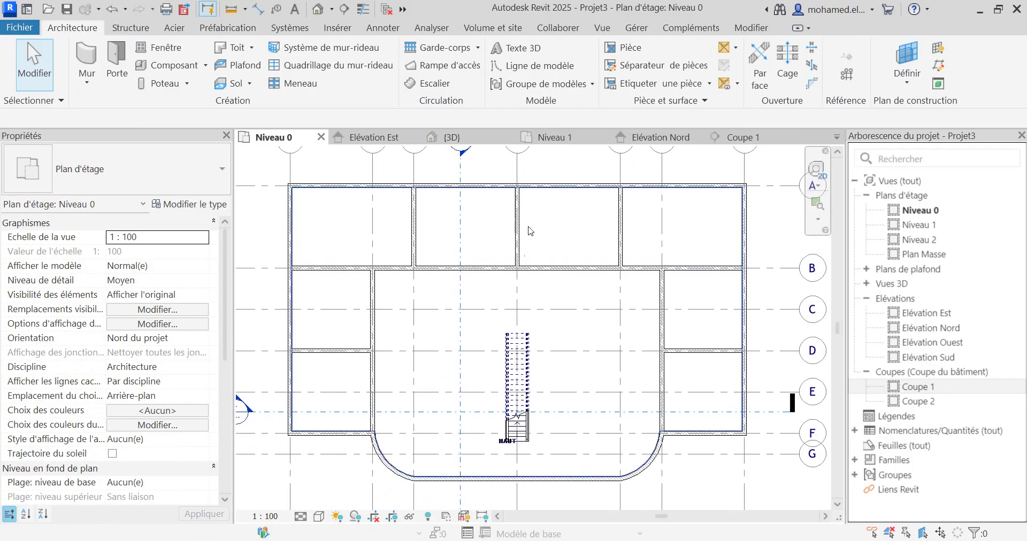
pyautogui.click(469, 141)
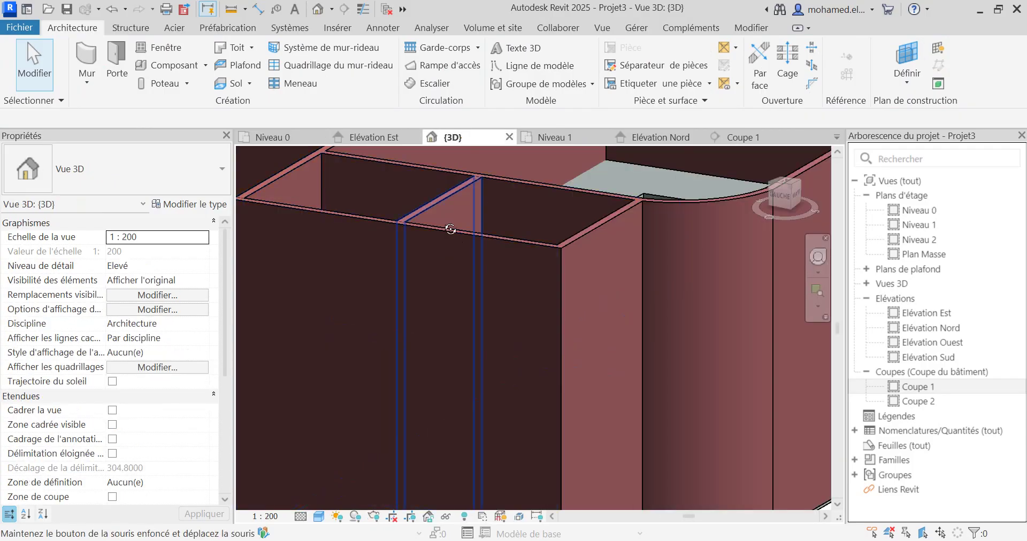
pyautogui.keyDown('shift'); pyautogui.moveTo(450, 229); pyautogui.dragTo(589, 281, button='middle'); pyautogui.keyUp('shift')
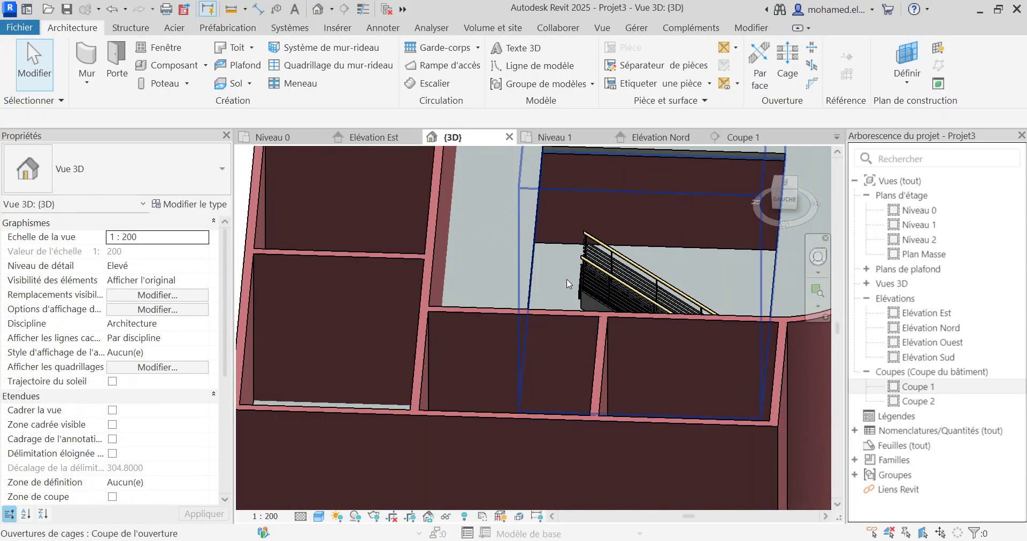
# - Try to move the whole stair along grid 4 in the Niveau 0 plan until its upper end meets grid C
pyautogui.click(272, 137)
pyautogui.click(508, 342)
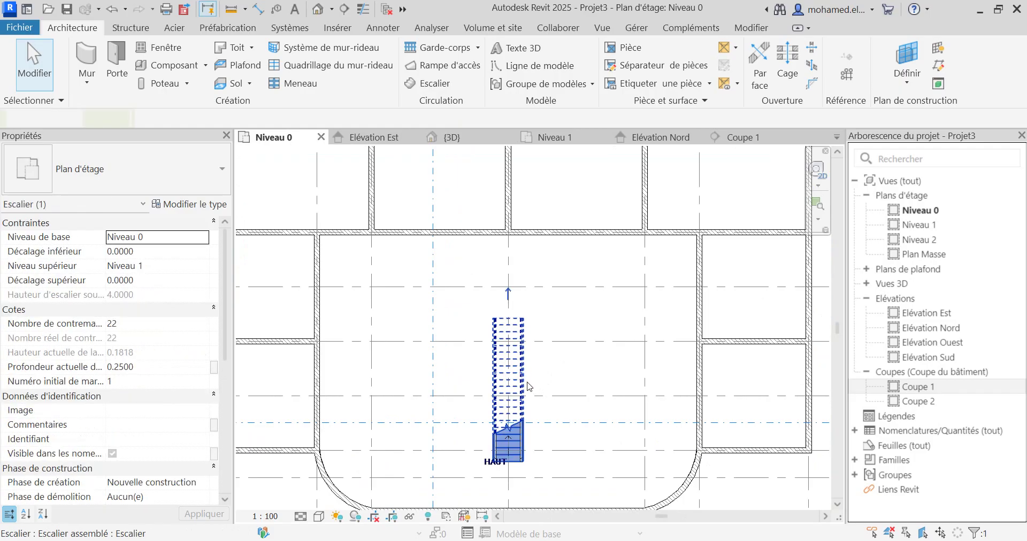
pyautogui.scroll(2, 502, 316)
pyautogui.scroll(3, 503, 316)
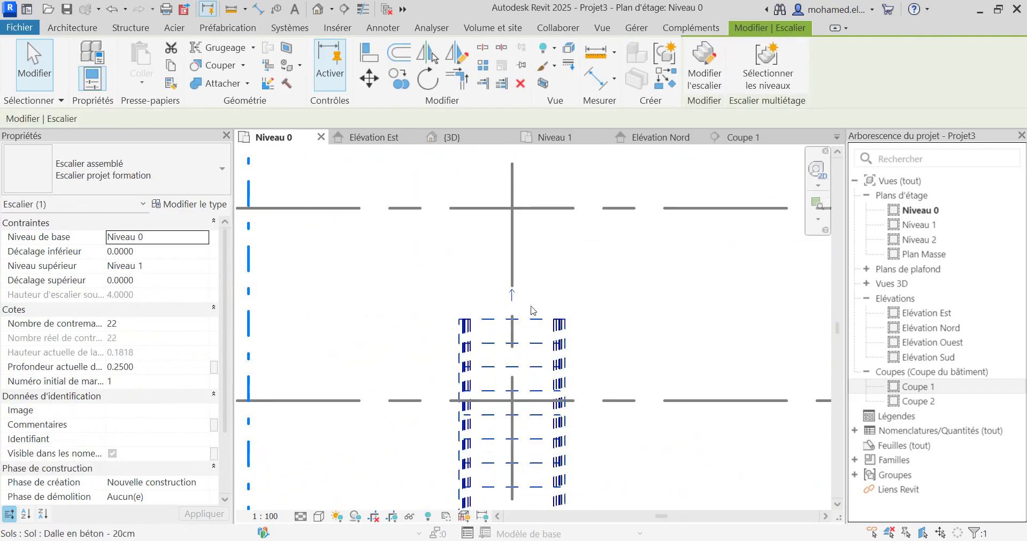
pyautogui.press('Escape')
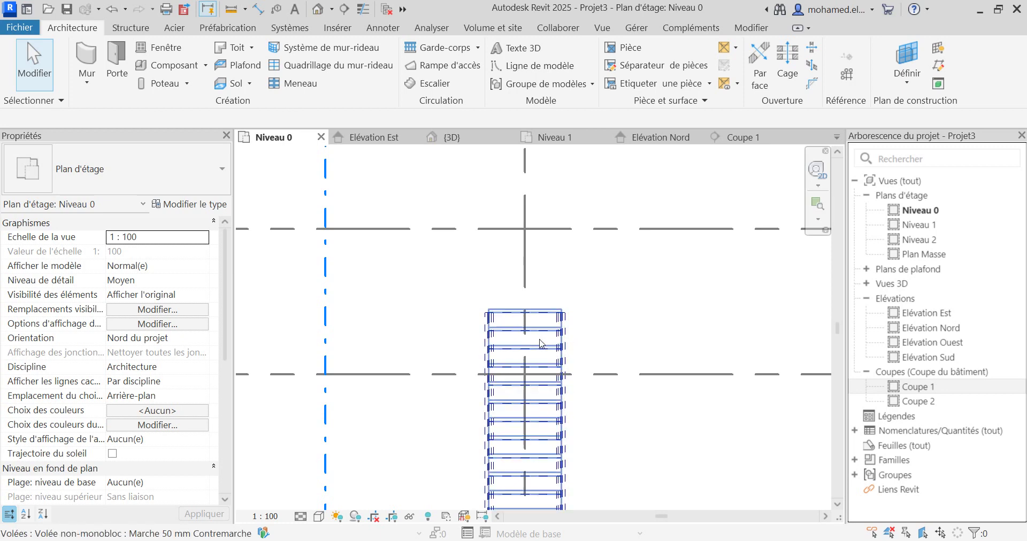
pyautogui.click(499, 335)
pyautogui.scroll(-2, 498, 335)
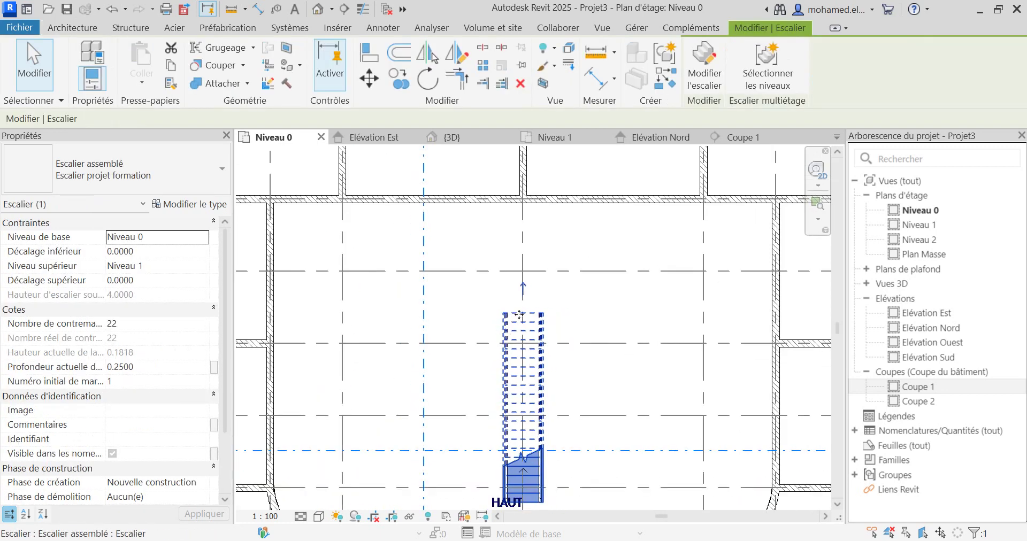
pyautogui.moveTo(523, 312); pyautogui.dragTo(520, 239)
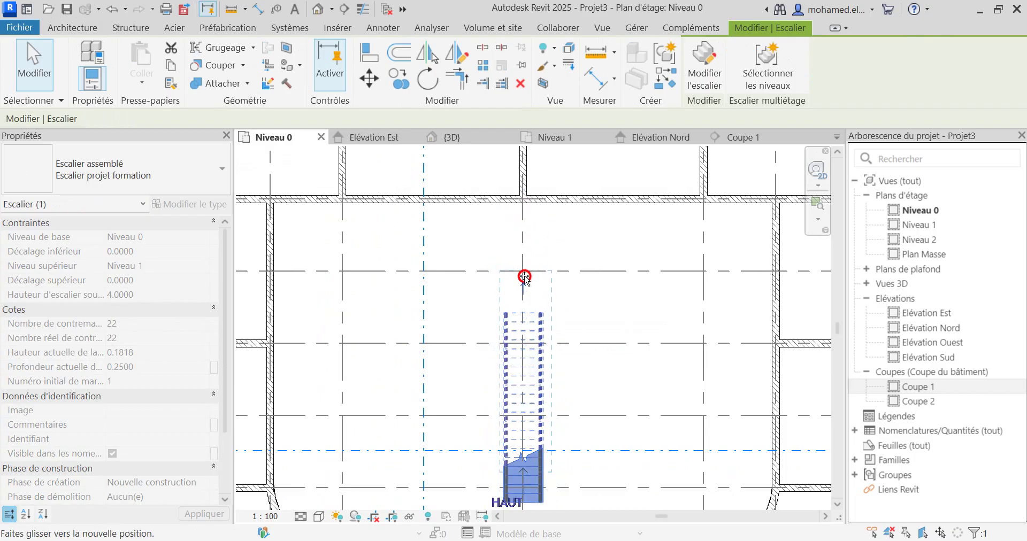
pyautogui.moveTo(524, 276); pyautogui.dragTo(524, 273)
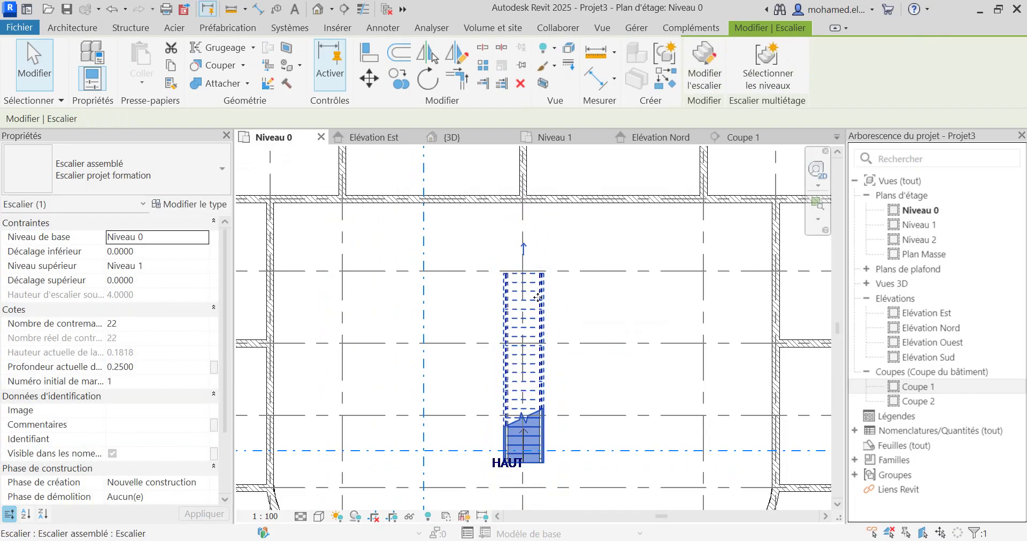
# - Examine the stair's upper end against grid C and undo the stair move
pyautogui.scroll(-3, 524, 289)
pyautogui.scroll(3, 476, 330)
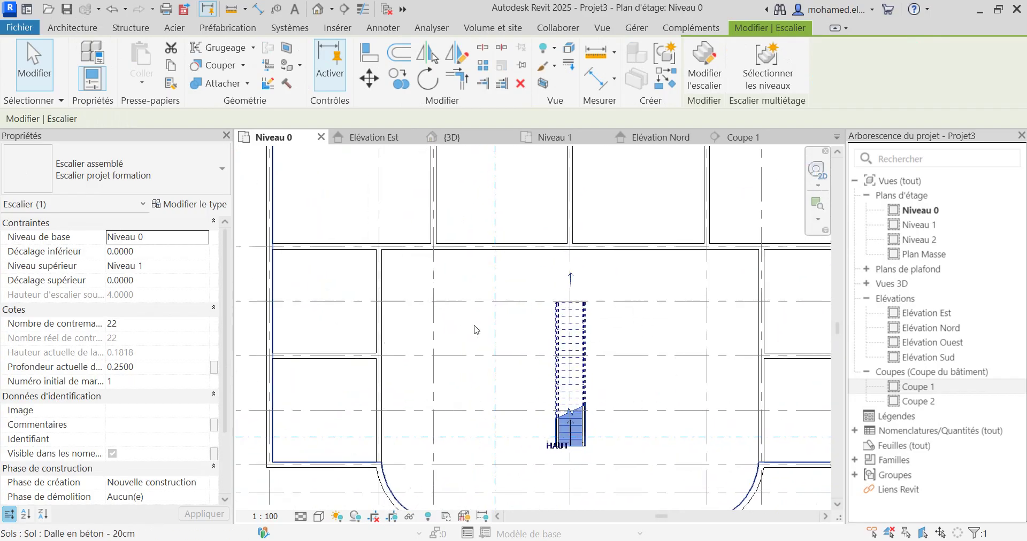
pyautogui.scroll(2, 476, 330)
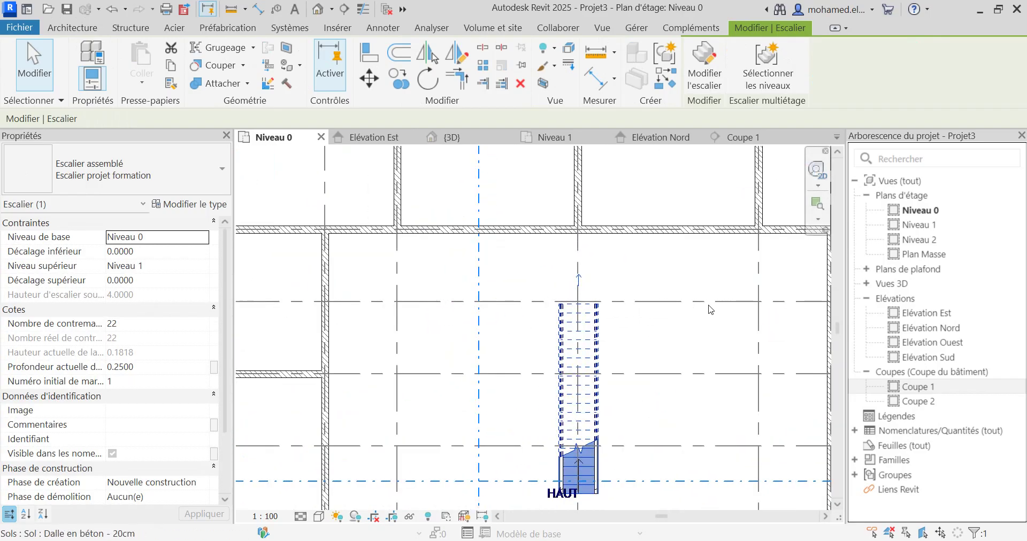
pyautogui.scroll(1, 609, 299)
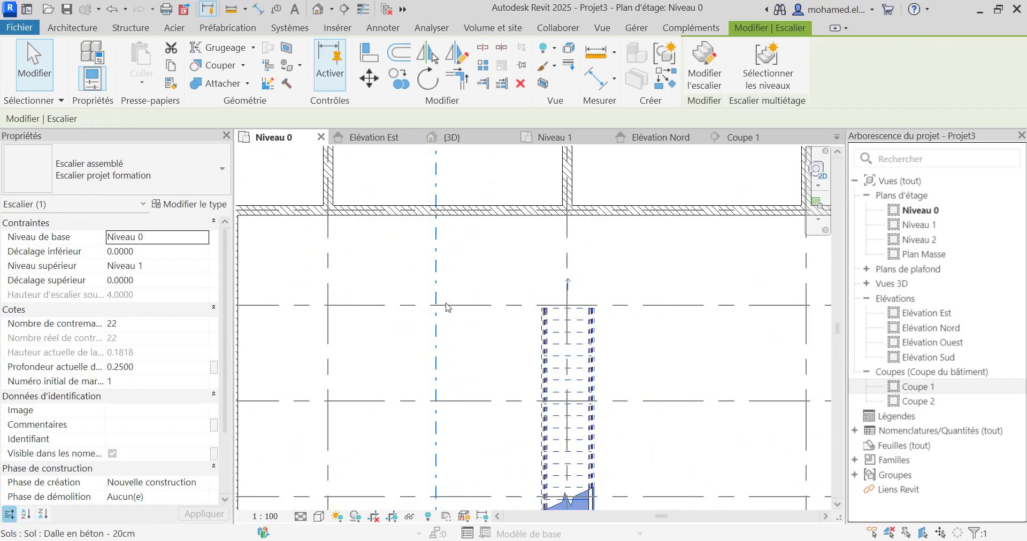
pyautogui.scroll(4, 556, 310)
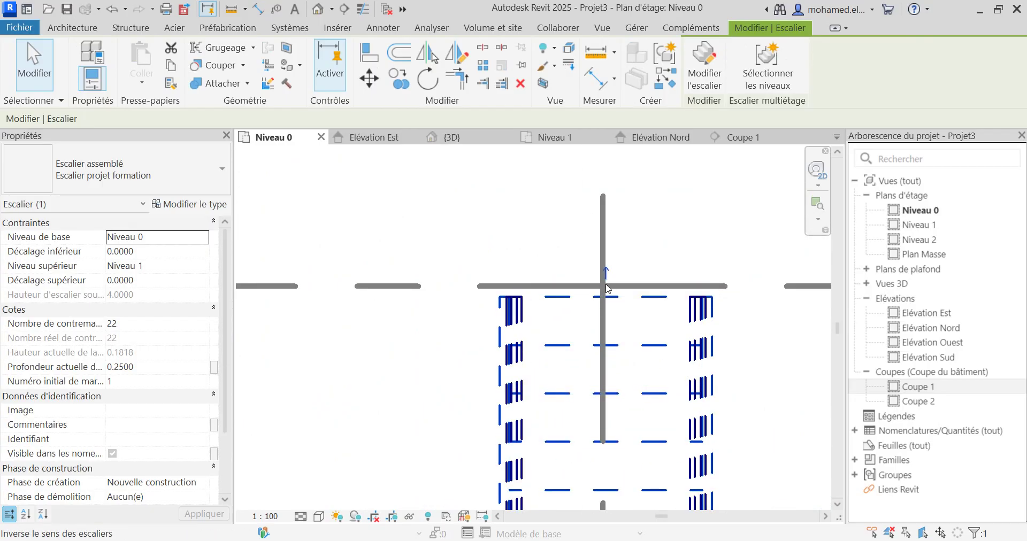
pyautogui.press('Escape')
pyautogui.scroll(-5, 573, 330)
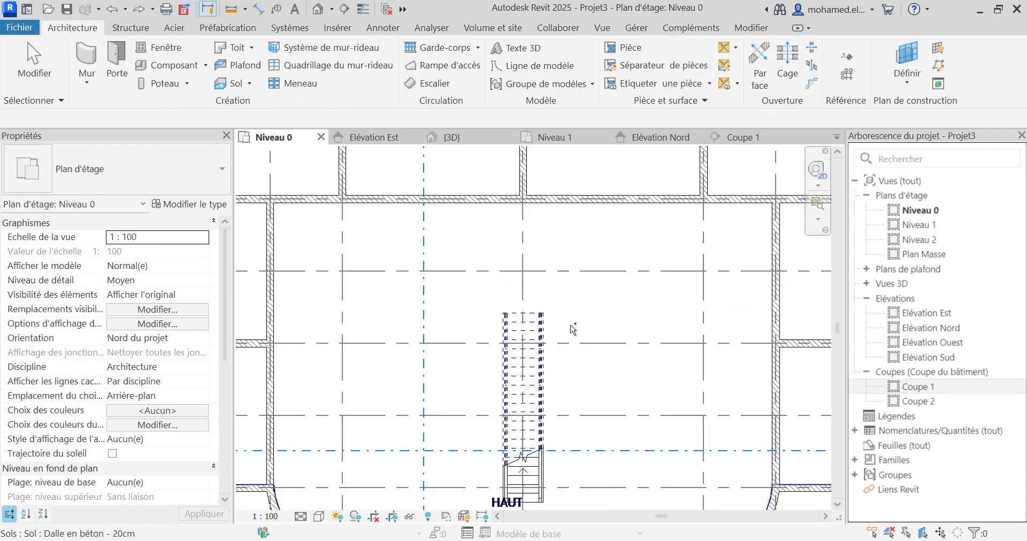
# - Edit the stair in the Niveau 0 plan and move its flight along grid 4 so riser 22 aligns with grid C
pyautogui.doubleClick(571, 330)
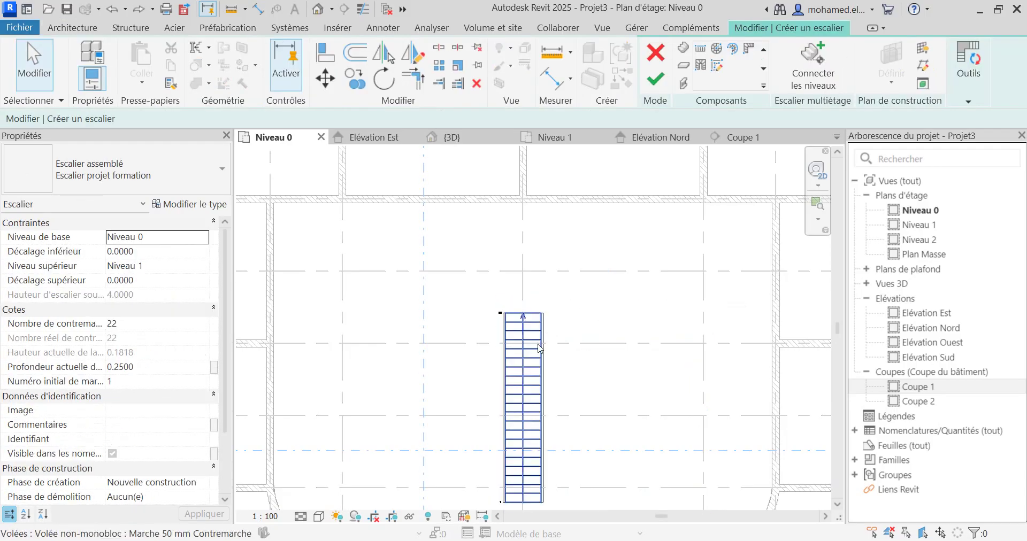
pyautogui.click(551, 355)
pyautogui.scroll(3, 512, 298)
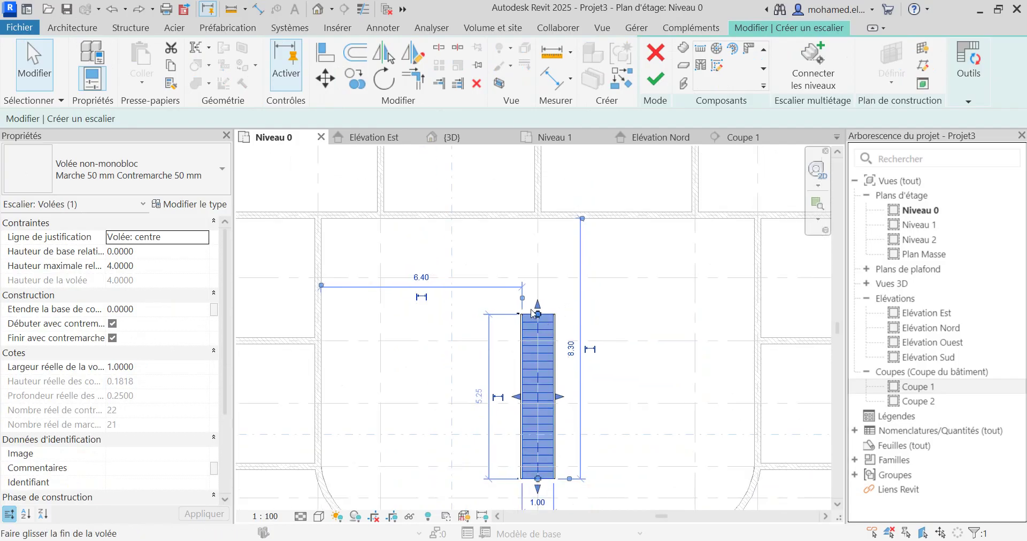
pyautogui.scroll(2, 513, 298)
pyautogui.scroll(-5, 538, 377)
pyautogui.scroll(3, 516, 330)
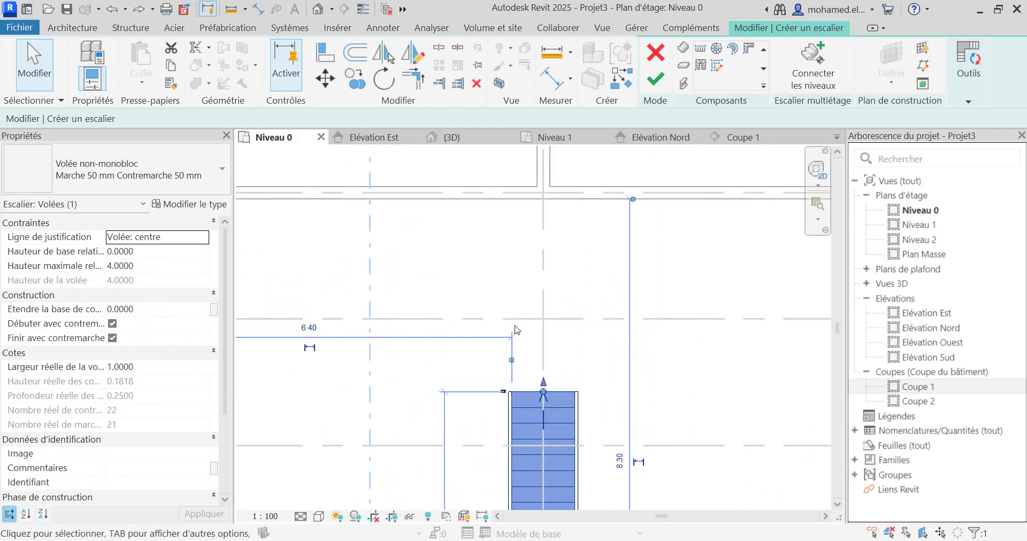
pyautogui.scroll(4, 542, 396)
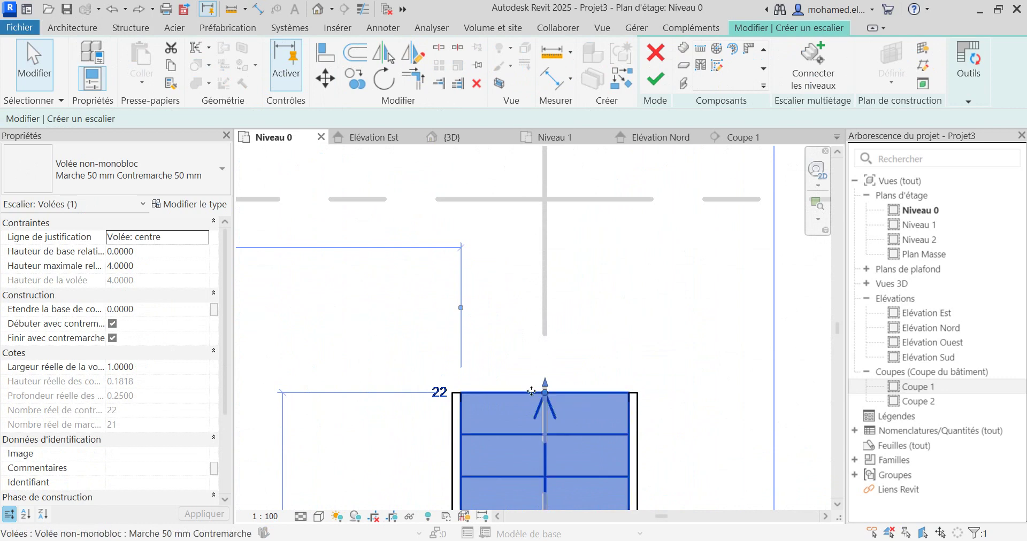
pyautogui.moveTo(545, 382); pyautogui.dragTo(546, 200)
pyautogui.scroll(-5, 542, 224)
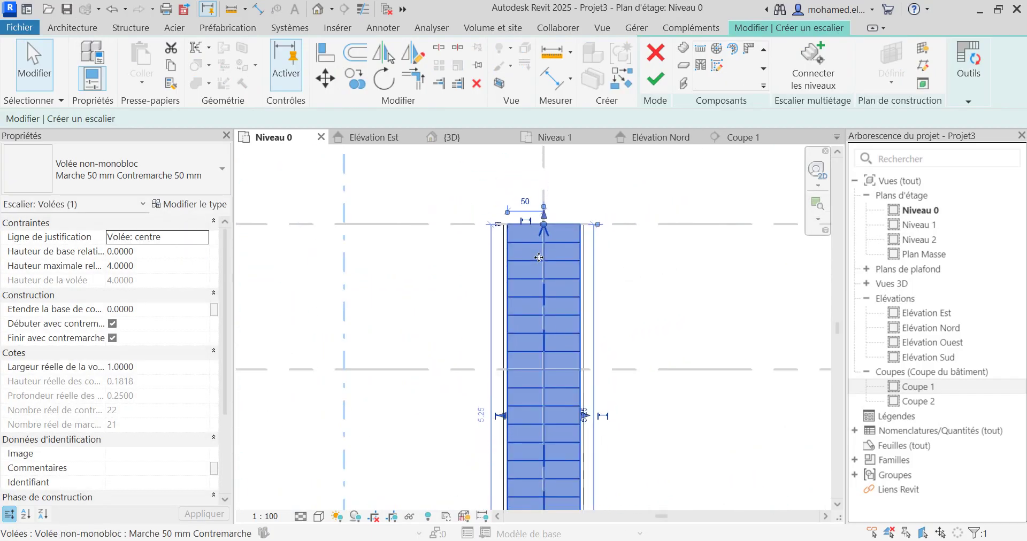
pyautogui.scroll(5, 542, 240)
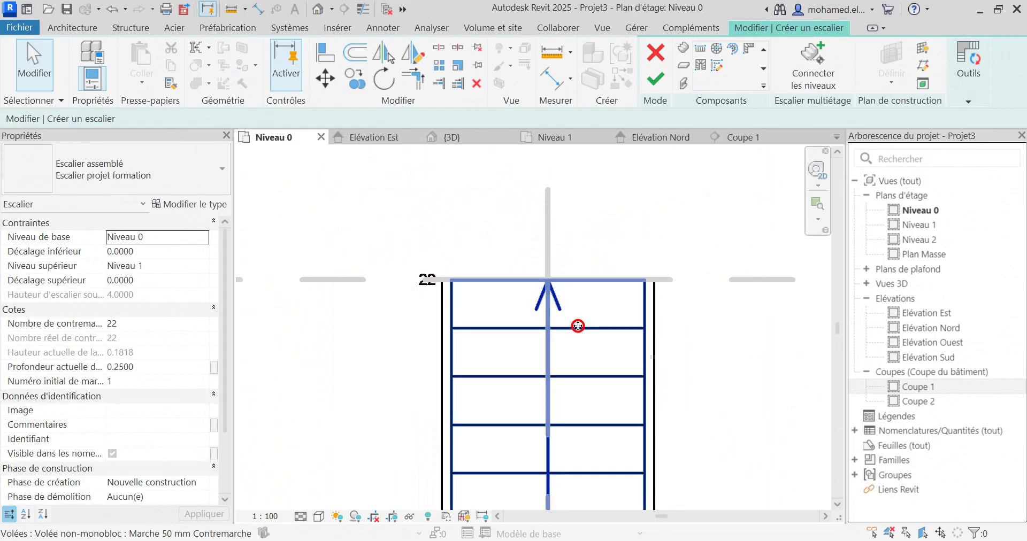
pyautogui.click(578, 325)
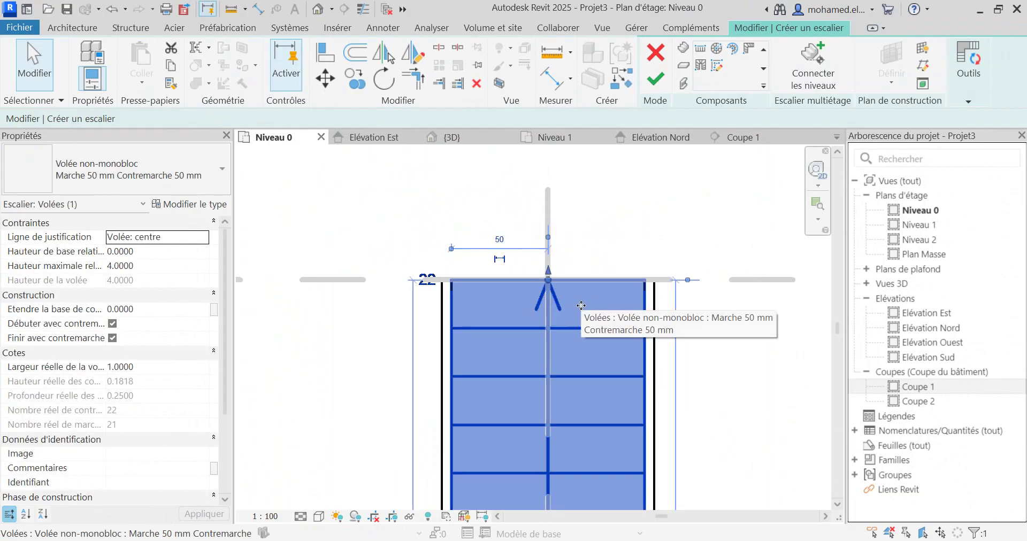
pyautogui.press('Escape')
# - Check the repositioned flight against the upper floor in section Coupe 1 and in the 3D view
pyautogui.scroll(-3, 561, 289)
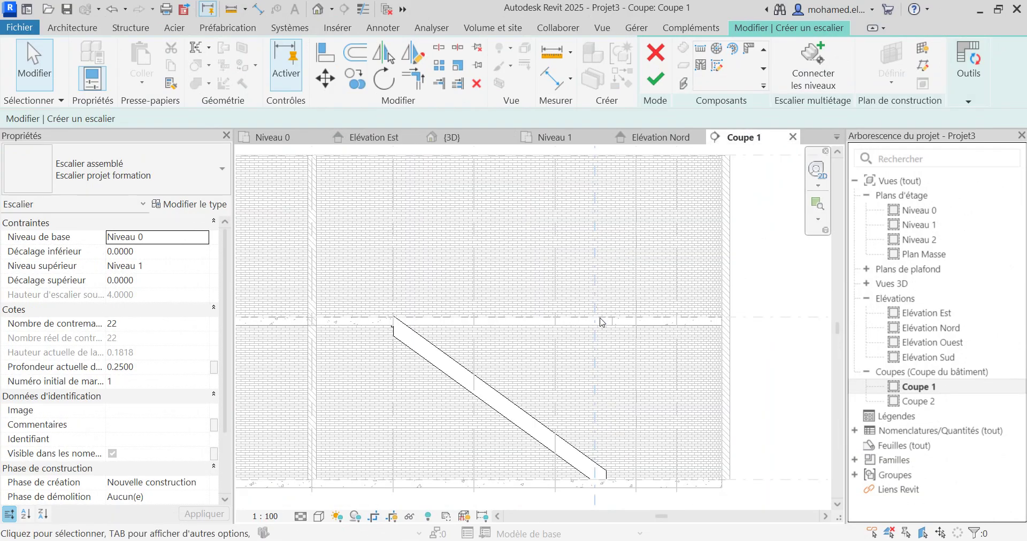
pyautogui.scroll(4, 549, 438)
pyautogui.scroll(-3, 634, 398)
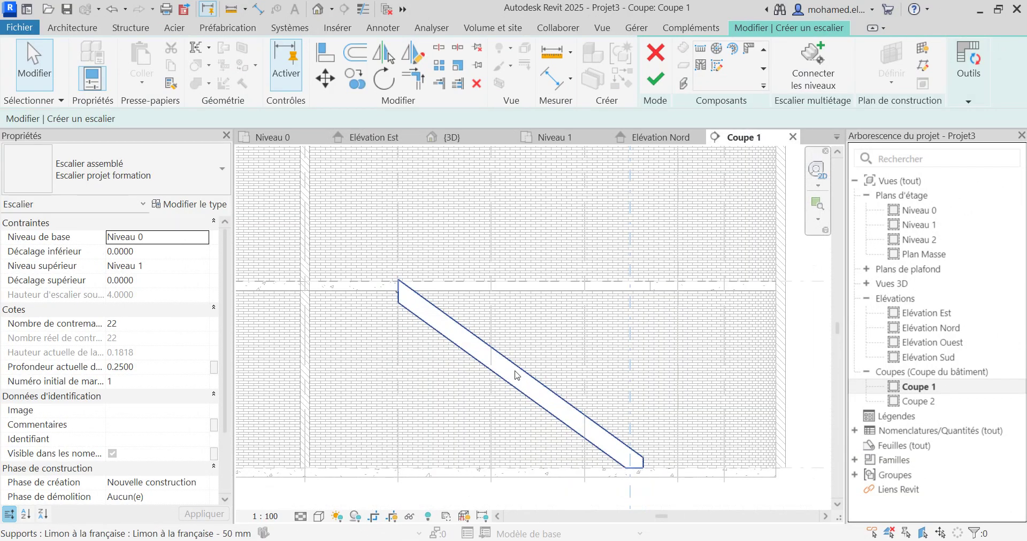
pyautogui.scroll(1, 398, 262)
pyautogui.click(450, 138)
pyautogui.scroll(-2, 541, 389)
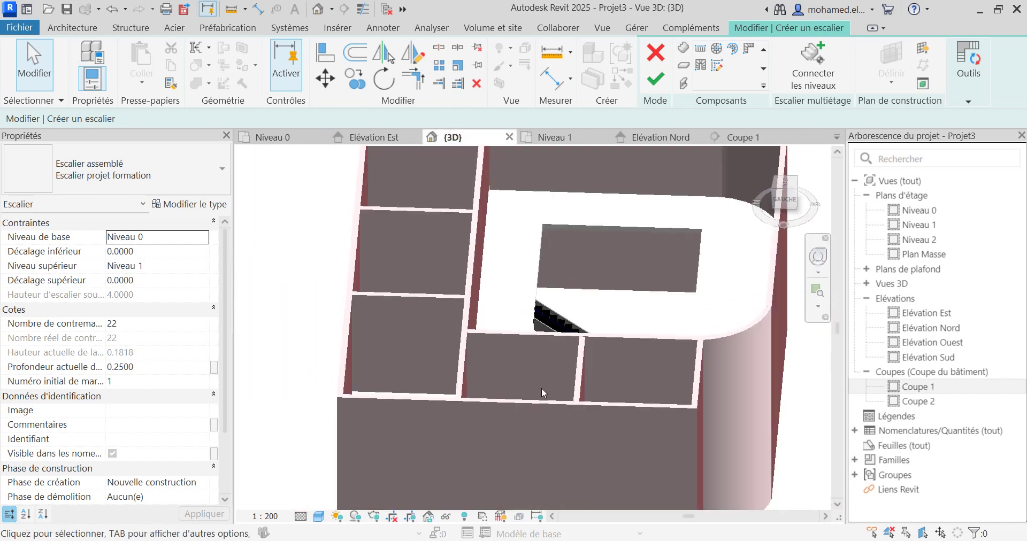
# - Finish the stair edit and examine the stair against the floor opening in the 3D view
pyautogui.scroll(2, 556, 284)
pyautogui.click(659, 79)
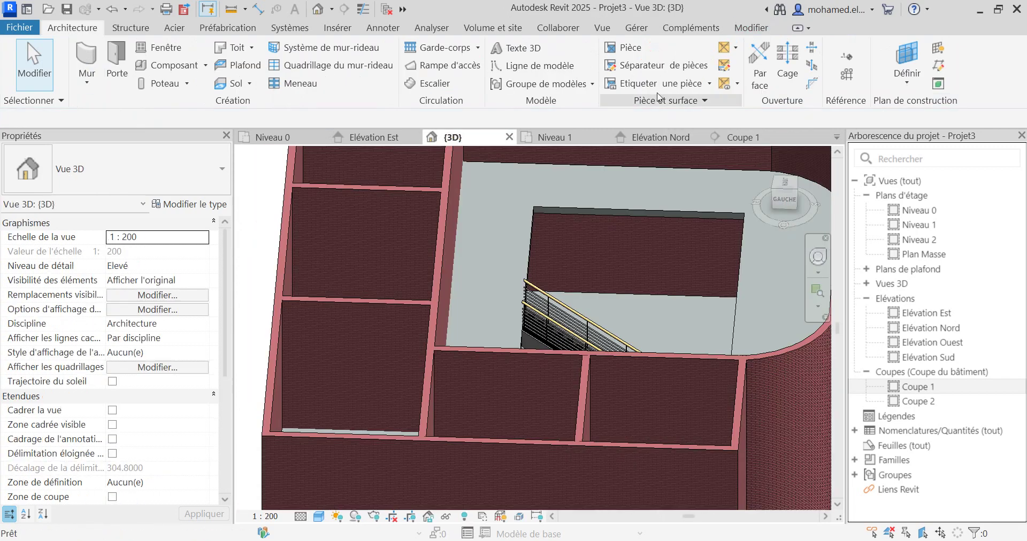
pyautogui.scroll(3, 529, 288)
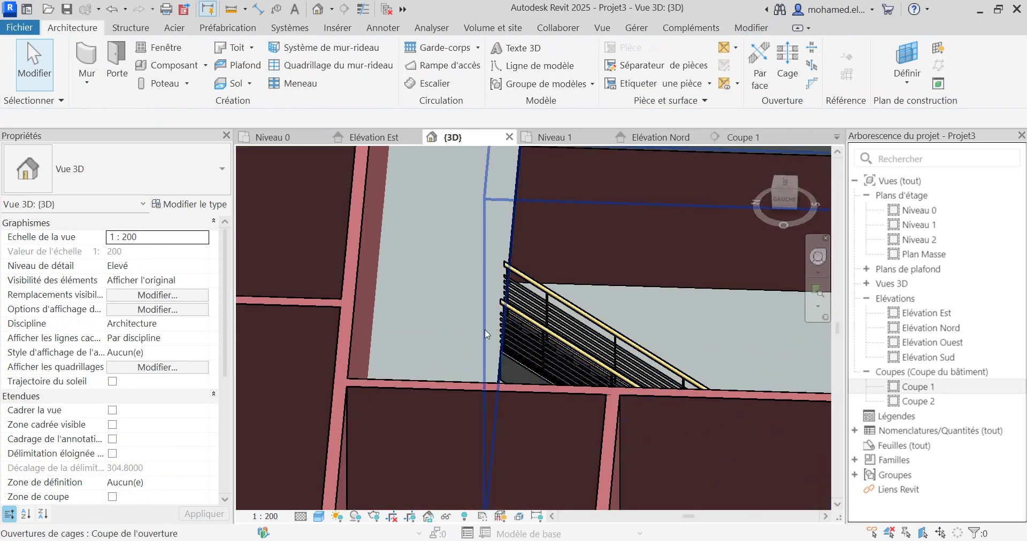
pyautogui.keyDown('shift'); pyautogui.moveTo(485, 336); pyautogui.dragTo(377, 319, button='middle'); pyautogui.keyUp('shift')
pyautogui.keyDown('shift'); pyautogui.moveTo(681, 257); pyautogui.dragTo(607, 334, button='middle'); pyautogui.keyUp('shift')
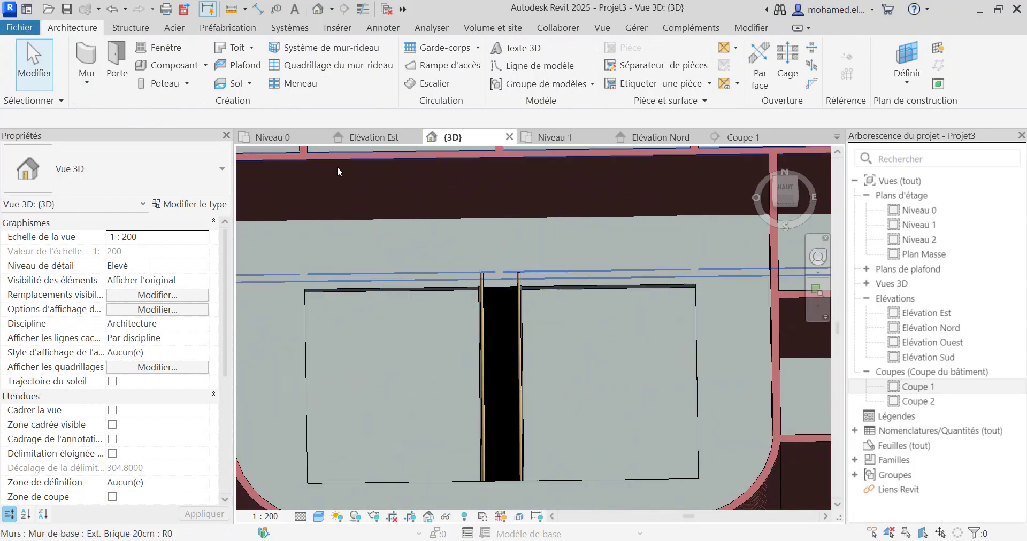
# - Edit the stair in the Niveau 0 plan, set its flight's width to 2 m, and finish the edit
pyautogui.click(271, 138)
pyautogui.scroll(-3, 560, 281)
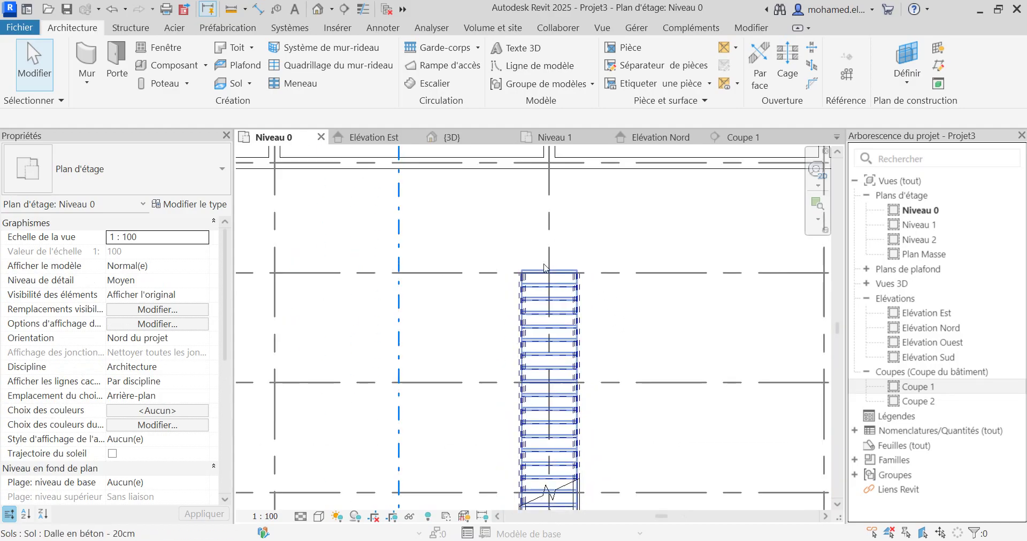
pyautogui.click(565, 325)
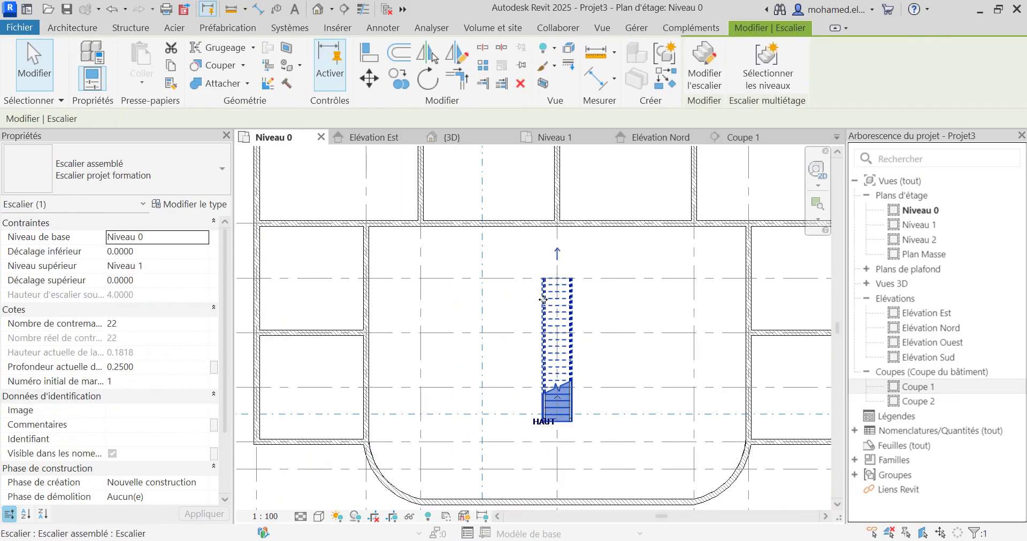
pyautogui.doubleClick(574, 310)
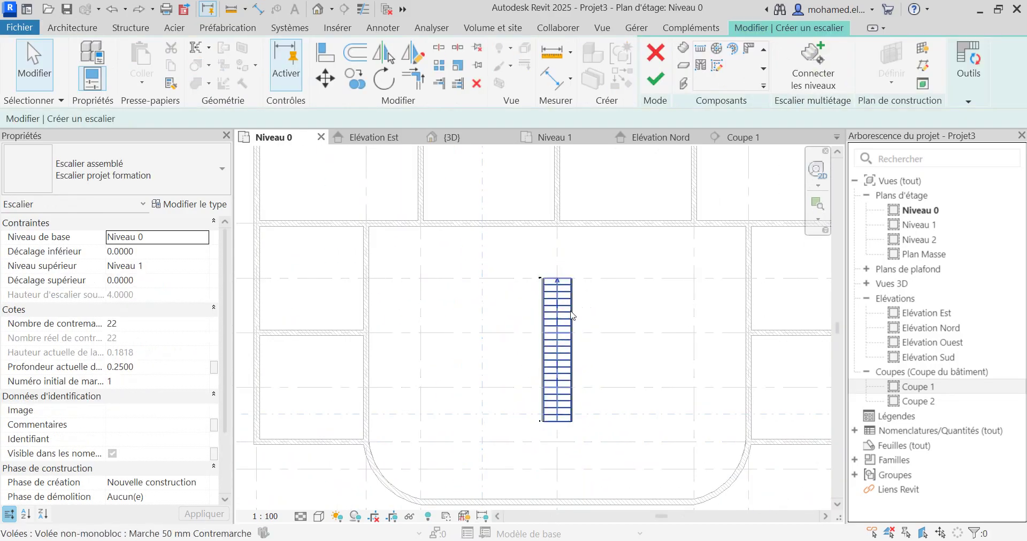
pyautogui.click(571, 315)
pyautogui.scroll(3, 529, 406)
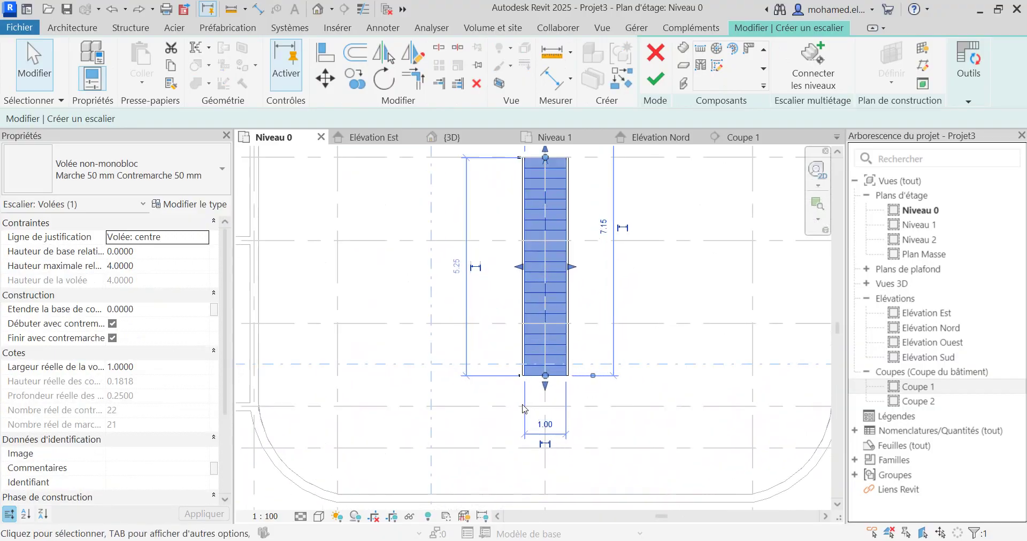
pyautogui.scroll(3, 540, 417)
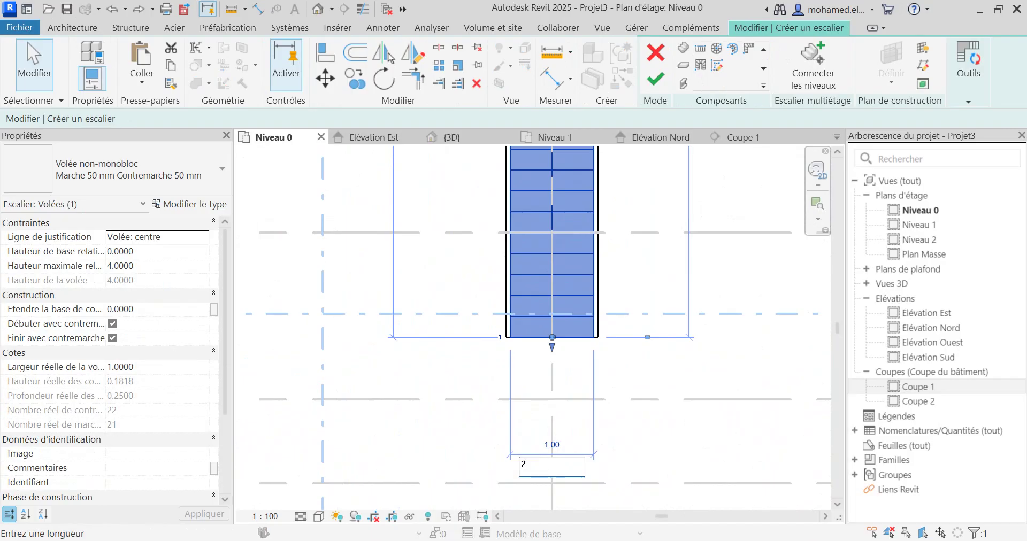
pyautogui.press('Return')
pyautogui.click(679, 416)
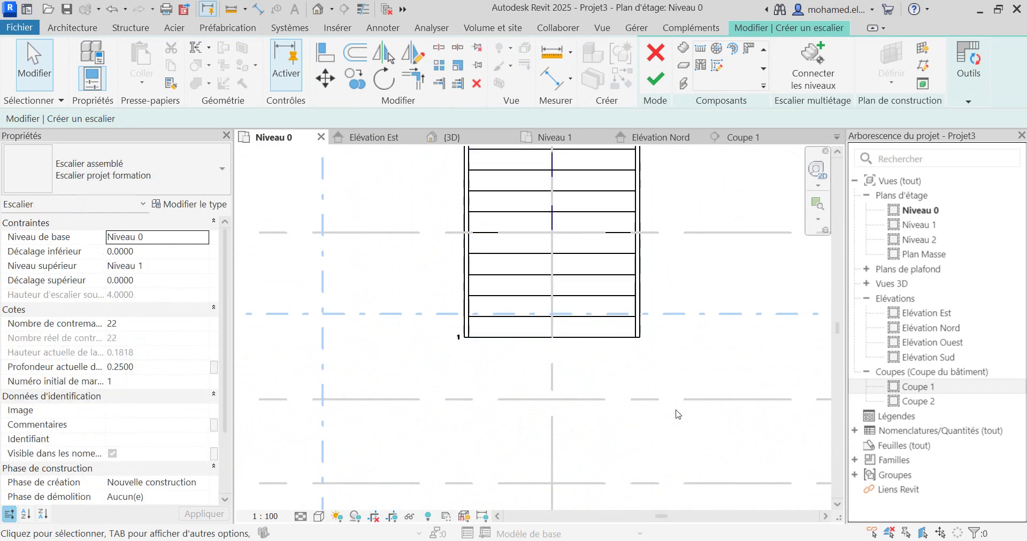
pyautogui.scroll(-4, 636, 366)
pyautogui.scroll(1, 590, 195)
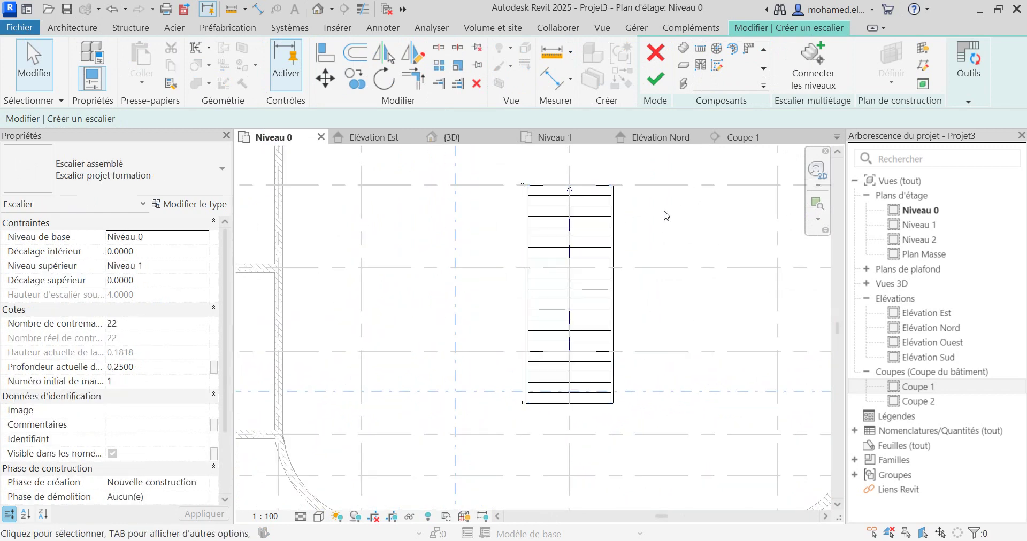
pyautogui.moveTo(664, 213); pyautogui.dragTo(639, 285, button='middle')
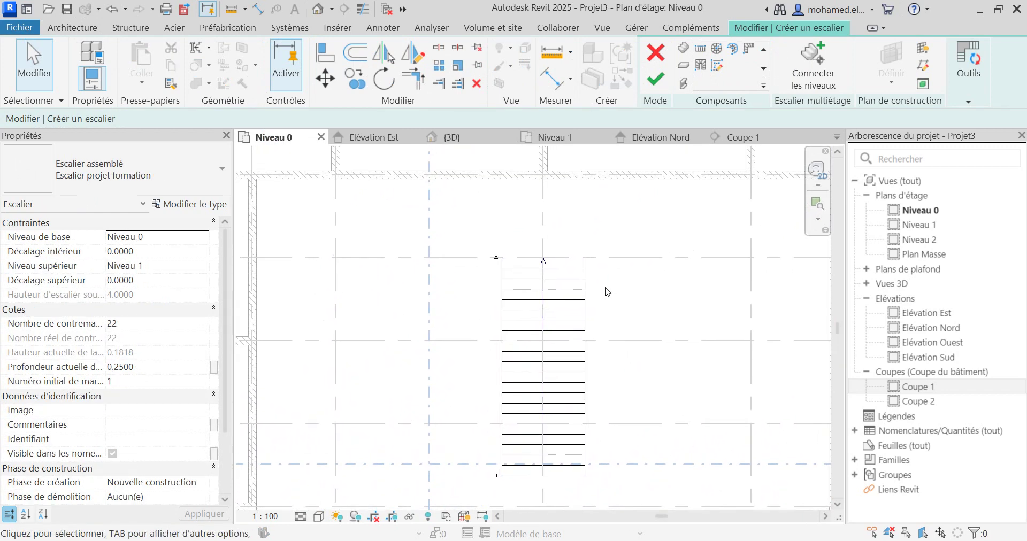
pyautogui.click(655, 80)
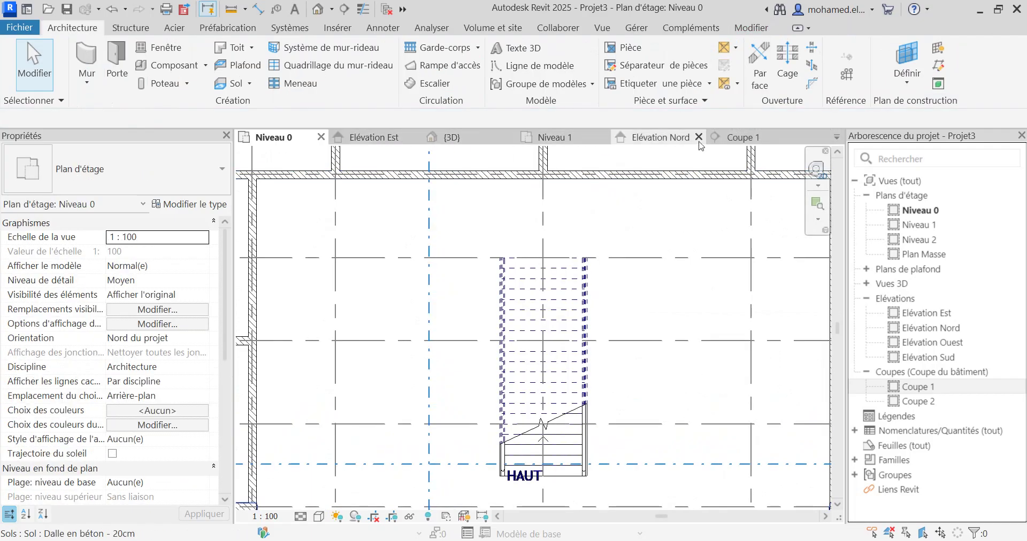
# - Delete both railings from the widened stair in the 3D view and inspect the bare flight within the floor opening
pyautogui.click(500, 140)
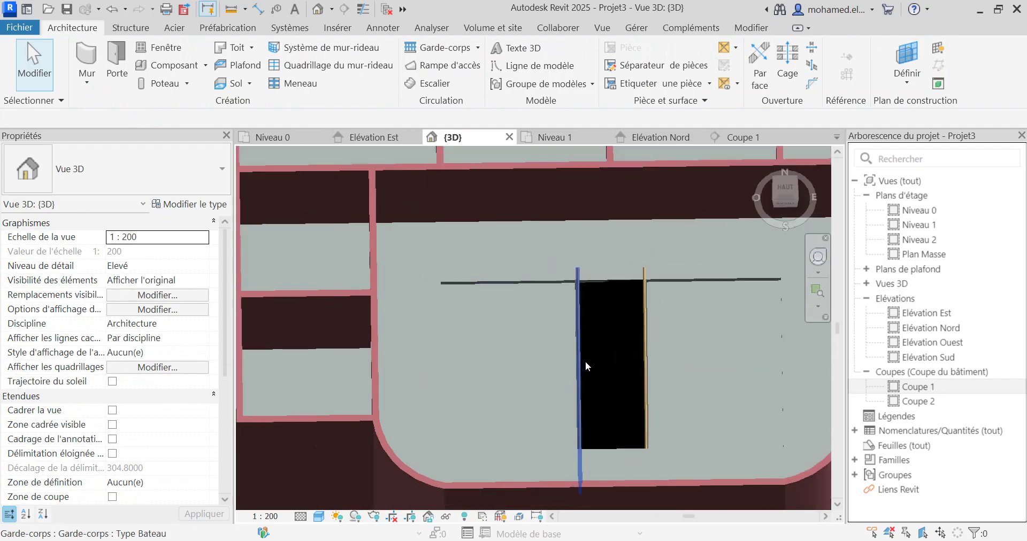
pyautogui.keyDown('shift'); pyautogui.moveTo(537, 355); pyautogui.dragTo(422, 292, button='middle'); pyautogui.keyUp('shift')
pyautogui.scroll(4, 708, 355)
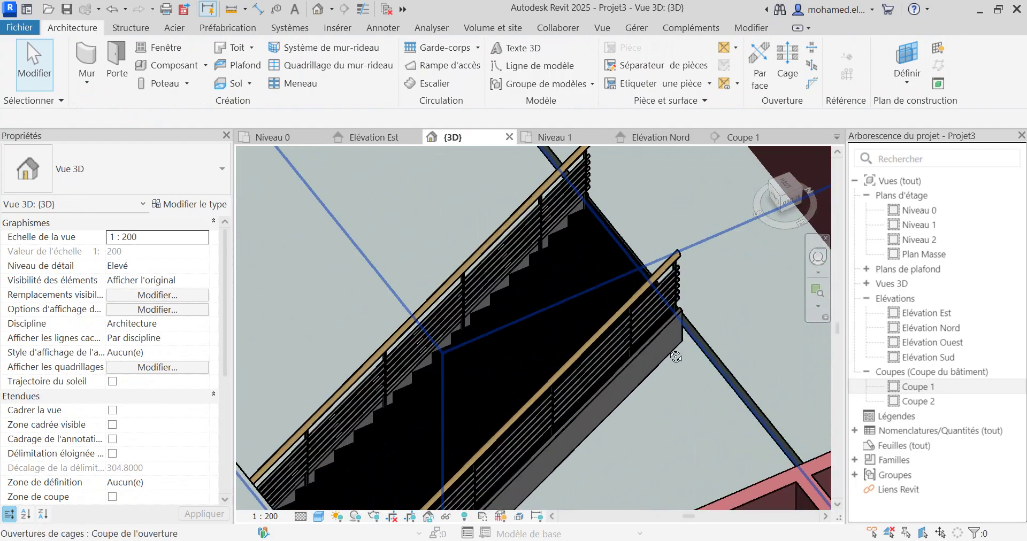
pyautogui.keyDown('shift'); pyautogui.moveTo(676, 355); pyautogui.dragTo(782, 338, button='middle'); pyautogui.keyUp('shift')
pyautogui.scroll(-2, 751, 324)
pyautogui.keyDown('shift'); pyautogui.moveTo(464, 316); pyautogui.dragTo(556, 321, button='middle'); pyautogui.keyUp('shift')
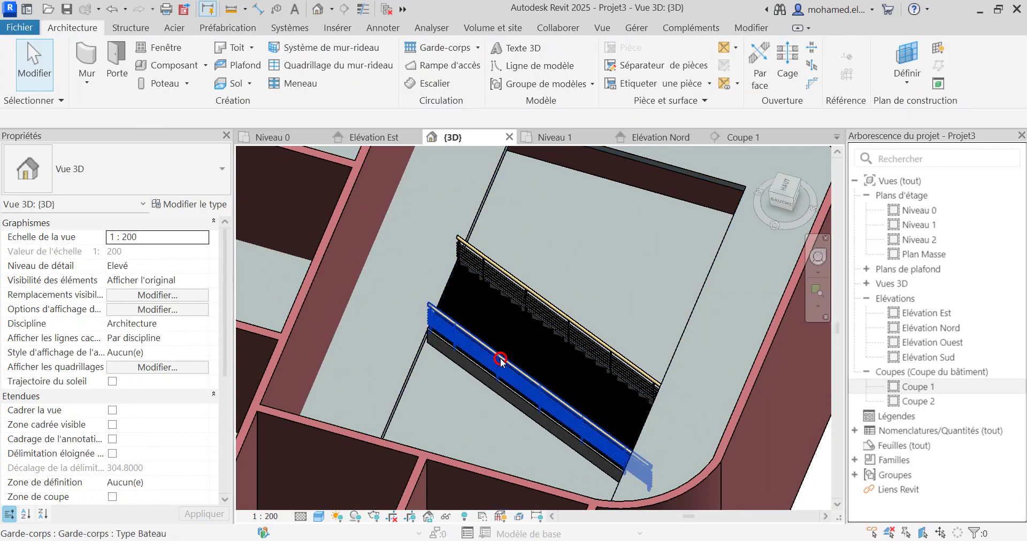
pyautogui.click(500, 361)
pyautogui.press('Delete')
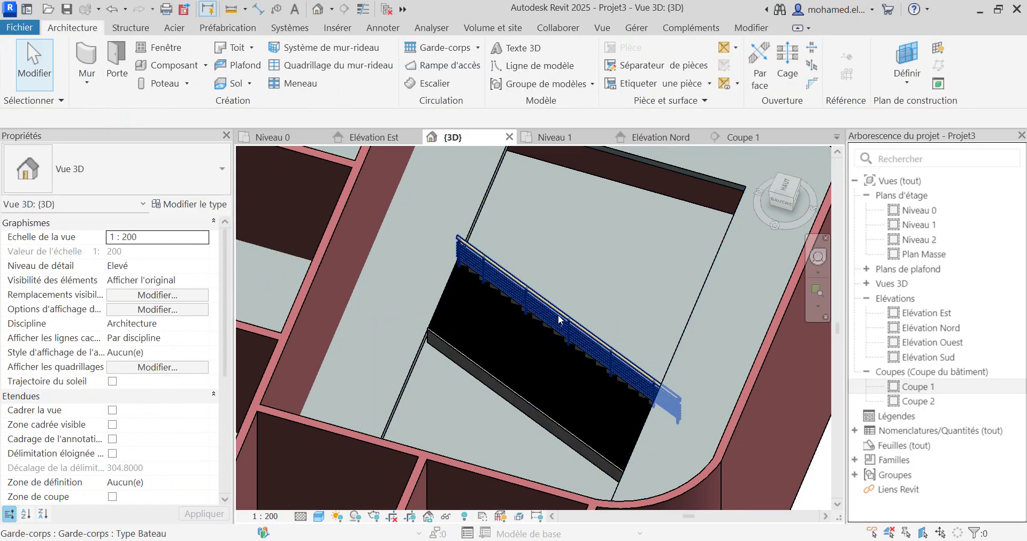
pyautogui.click(559, 314)
pyautogui.press('Delete')
pyautogui.scroll(2, 519, 338)
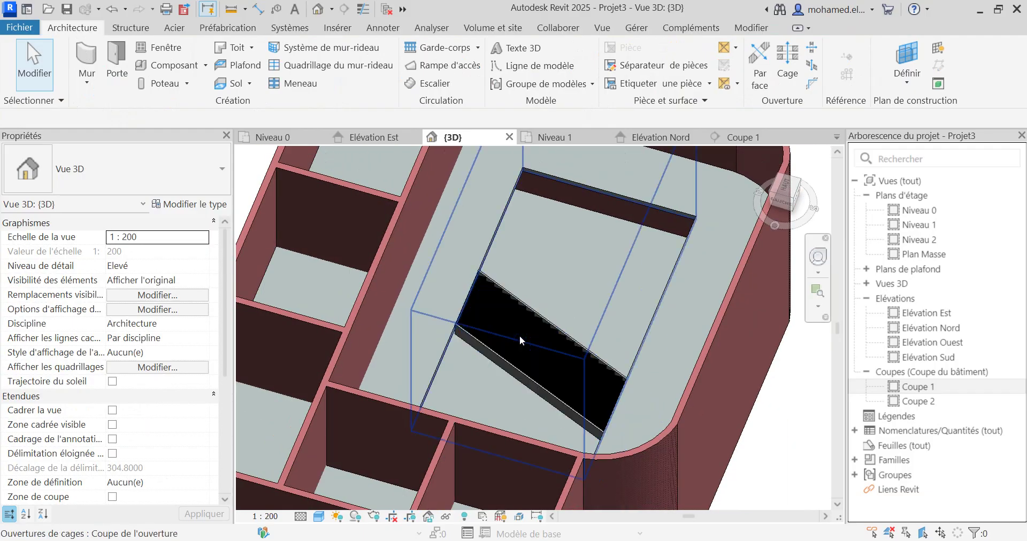
pyautogui.keyDown('shift'); pyautogui.moveTo(509, 368); pyautogui.dragTo(431, 349, button='middle'); pyautogui.keyUp('shift')
pyautogui.scroll(4, 595, 359)
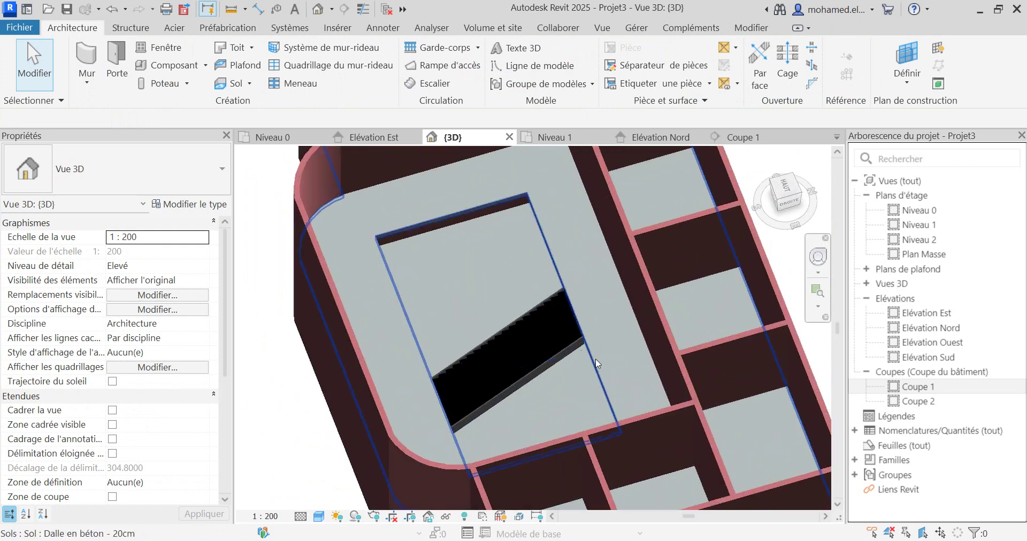